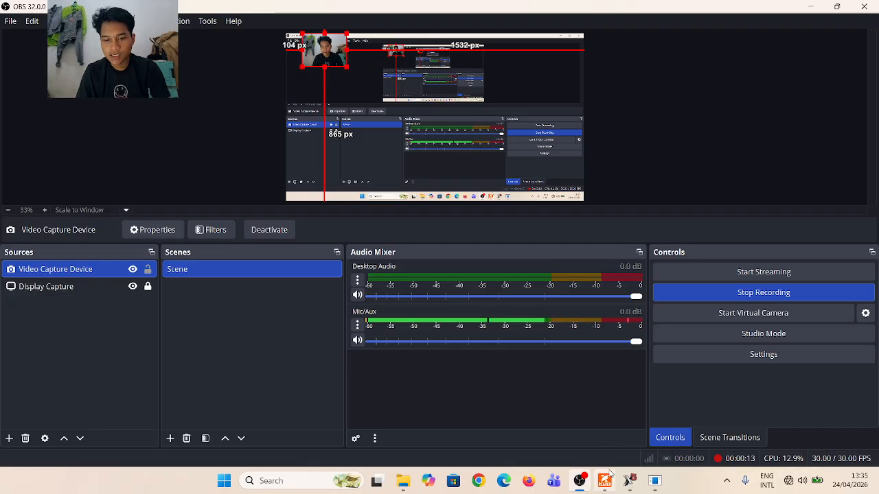
Switch to Foxit PDF Reader to examine the Mill-Lesson-12 exercise drawing and its dimensions
{"action": "mouse_move", "coordinate": [604, 481]}
{"action": "left_click", "coordinate": [595, 440]}
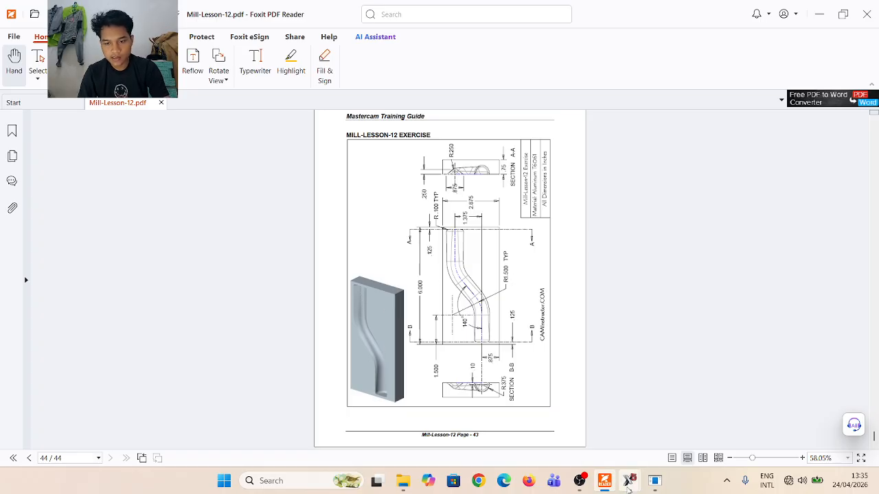
Close the second, empty Mastercam Design X5 session and switch to the remaining Mastercam window
{"action": "mouse_move", "coordinate": [629, 480]}
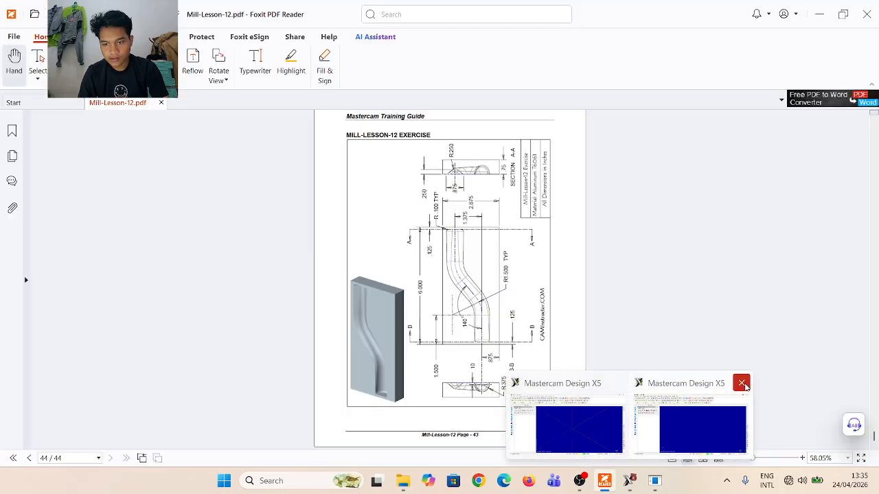
{"action": "left_click", "coordinate": [741, 383]}
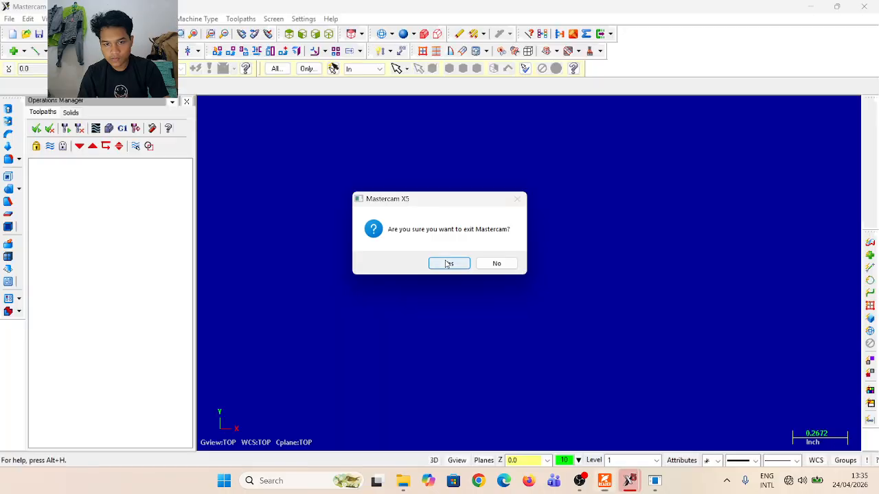
{"action": "left_click", "coordinate": [448, 263]}
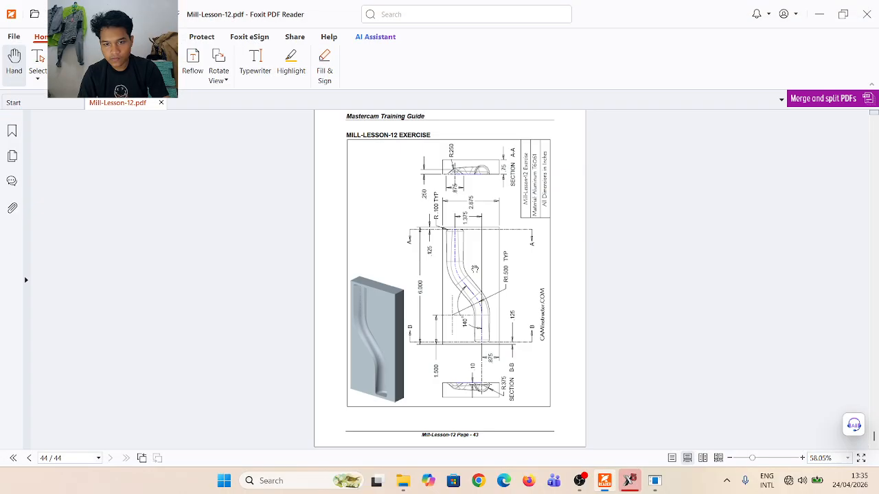
{"action": "mouse_move", "coordinate": [629, 481]}
{"action": "left_click", "coordinate": [621, 436]}
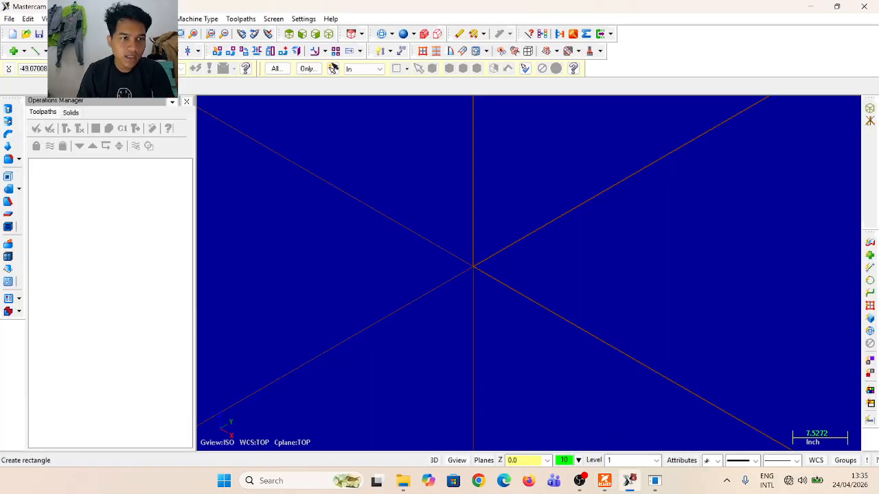
Create a rectangular shape 6.0 wide and 2.875 high with its lower-left anchor at the origin
{"action": "left_click", "coordinate": [89, 51]}
{"action": "left_click", "coordinate": [130, 82]}
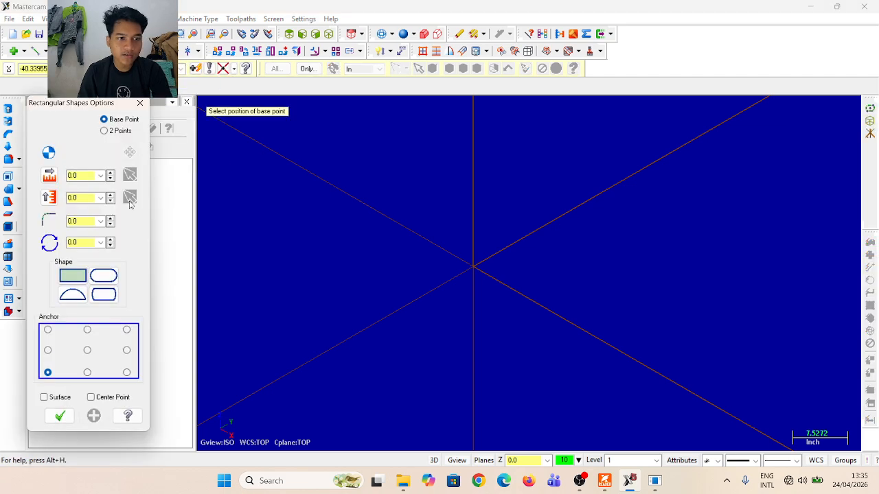
{"action": "left_click", "coordinate": [82, 176]}
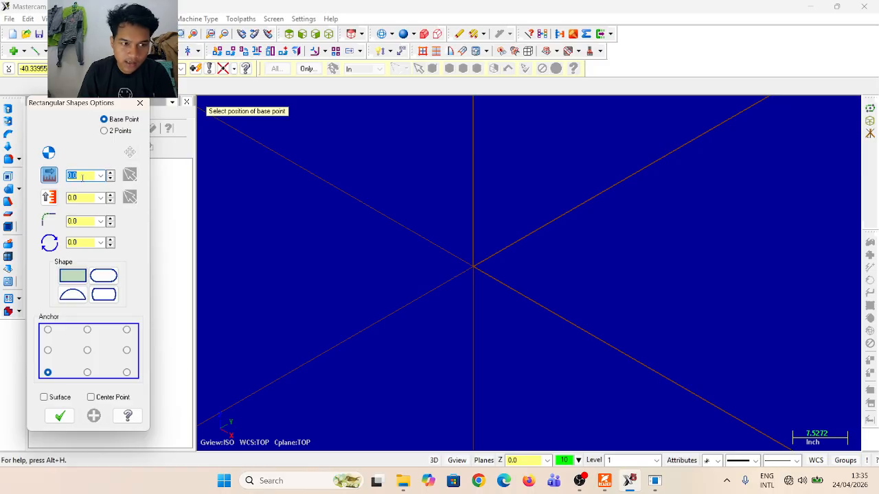
{"action": "type", "text": "6"}
{"action": "left_click", "coordinate": [83, 198]}
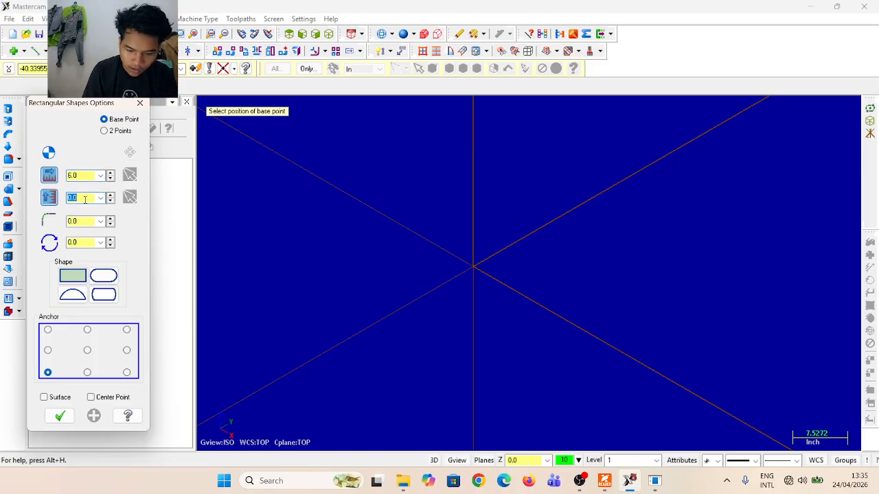
{"action": "type", "text": "2.875"}
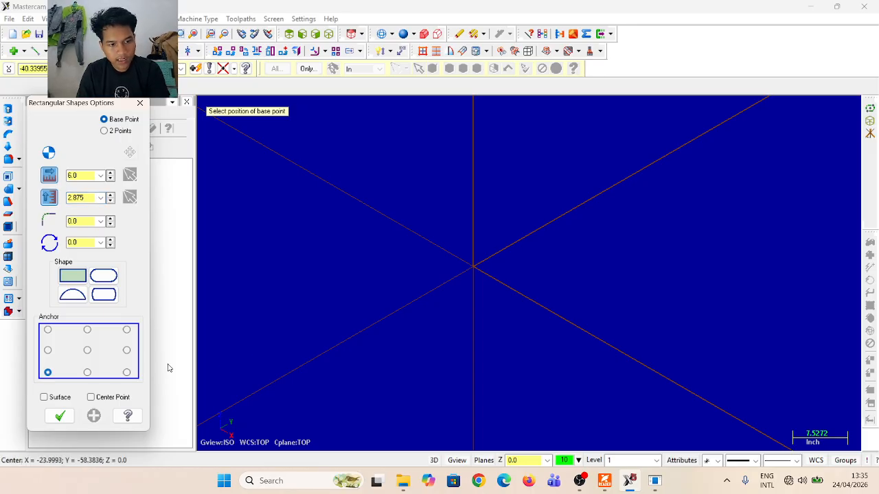
{"action": "left_click", "coordinate": [479, 265]}
{"action": "scroll", "coordinate": [482, 264], "scroll_direction": "up", "scroll_amount": 8}
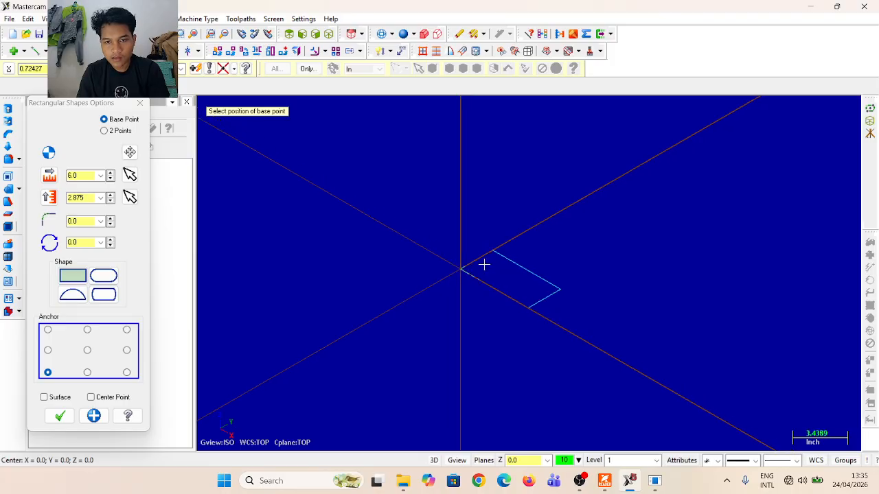
{"action": "left_click", "coordinate": [59, 416]}
Translate the whole rectangle with the Join option by a Z delta of -0.7 to form a wireframe block
{"action": "left_click_drag", "start_coordinate": [374, 185], "coordinate": [664, 390]}
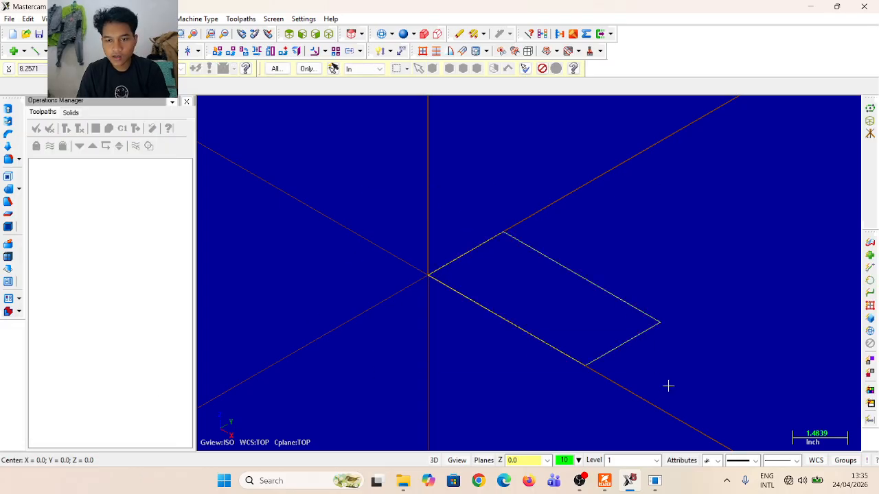
{"action": "left_click", "coordinate": [231, 53]}
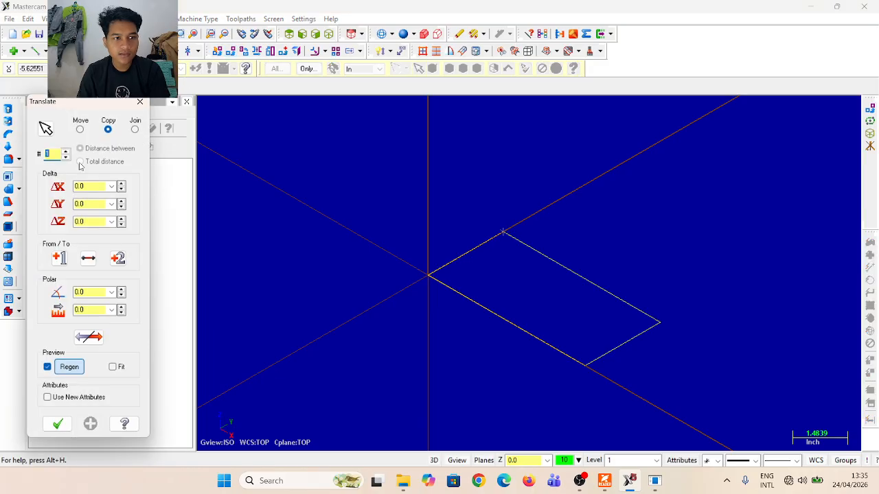
{"action": "left_click", "coordinate": [136, 129]}
{"action": "left_click", "coordinate": [95, 221]}
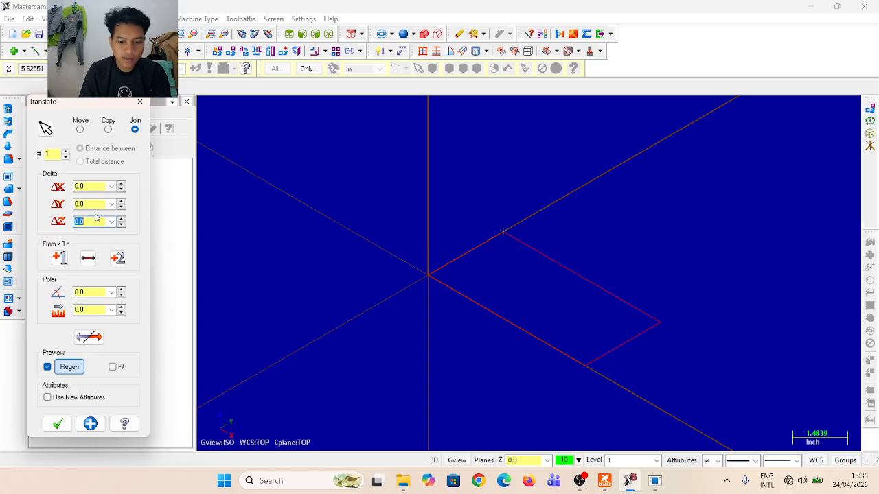
{"action": "type", "text": "-0"}
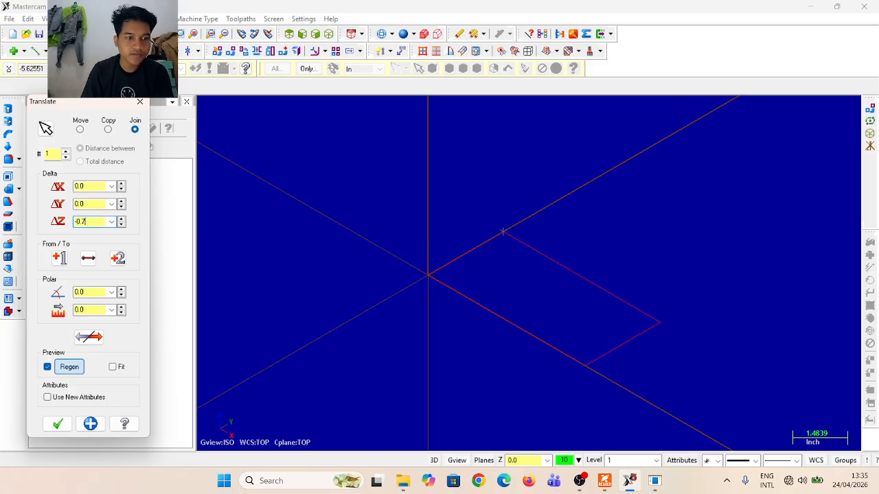
{"action": "key", "text": "Return"}
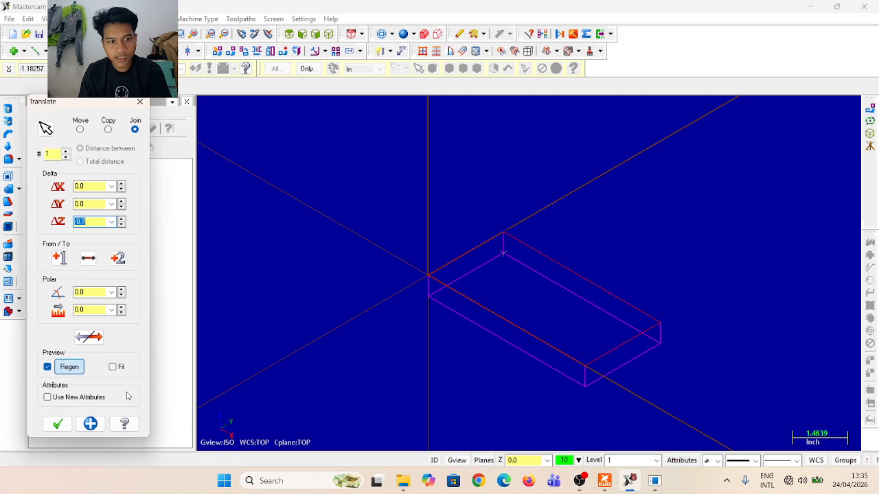
{"action": "left_click", "coordinate": [55, 424]}
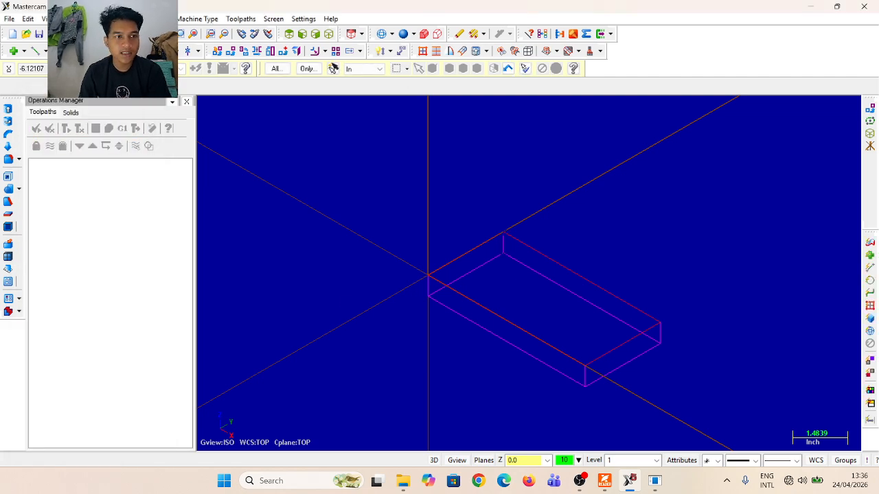
Create a line parallel to the block's long top edge on the X axis, offset 0.875 inward
{"action": "left_click", "coordinate": [44, 51]}
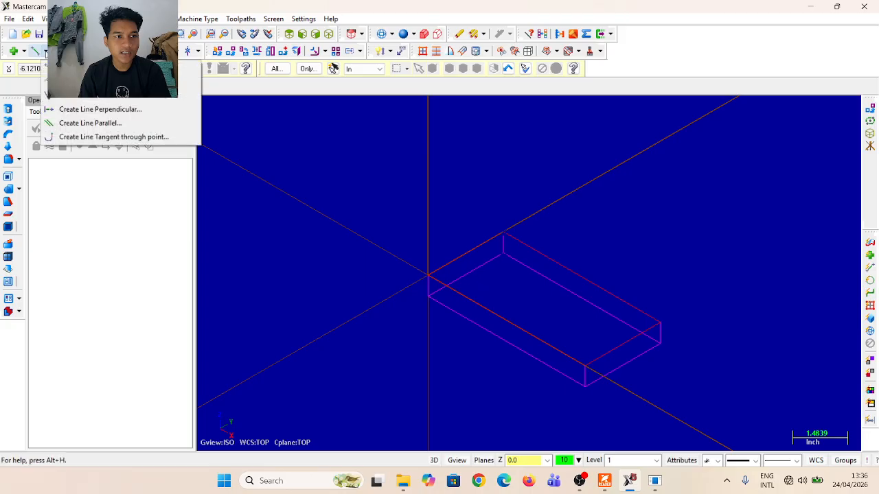
{"action": "left_click", "coordinate": [77, 122]}
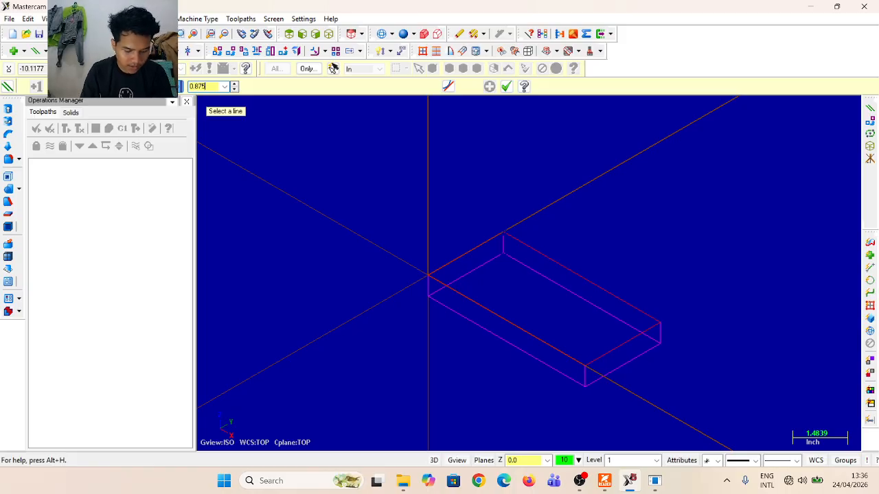
{"action": "left_click", "coordinate": [482, 311]}
{"action": "left_click", "coordinate": [496, 254]}
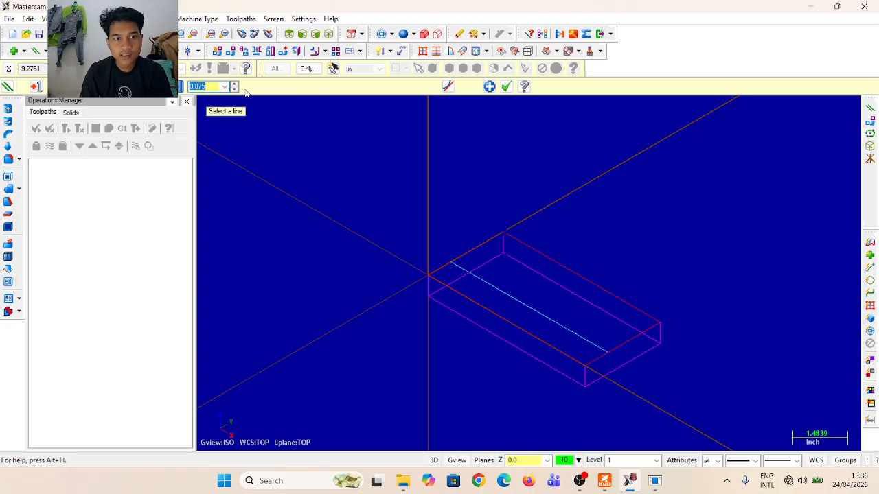
{"action": "left_click", "coordinate": [501, 87]}
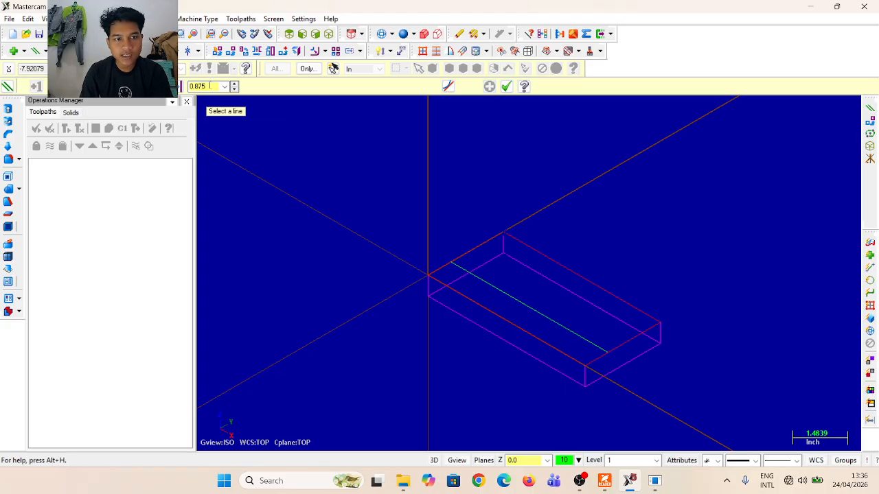
Create another parallel line offset 1.5 from the first parallel line, towards the block's far long edge
{"action": "double_click", "coordinate": [215, 86]}
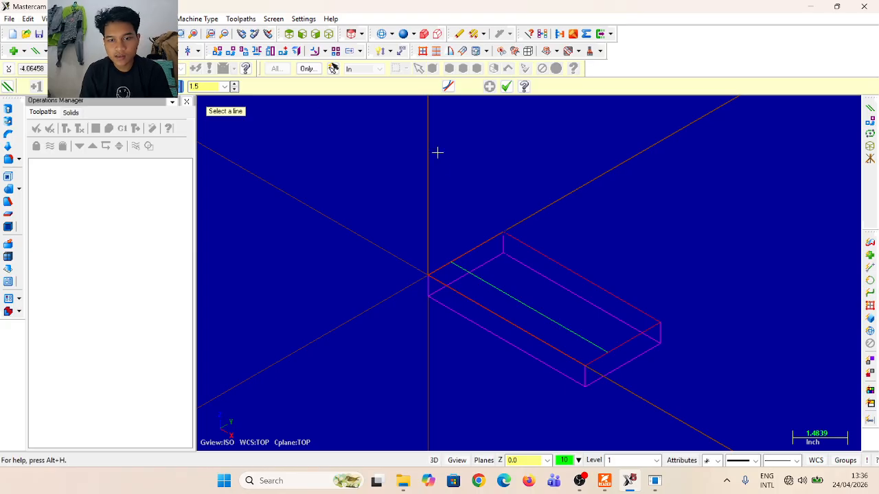
{"action": "left_click", "coordinate": [524, 309]}
{"action": "left_click", "coordinate": [530, 295]}
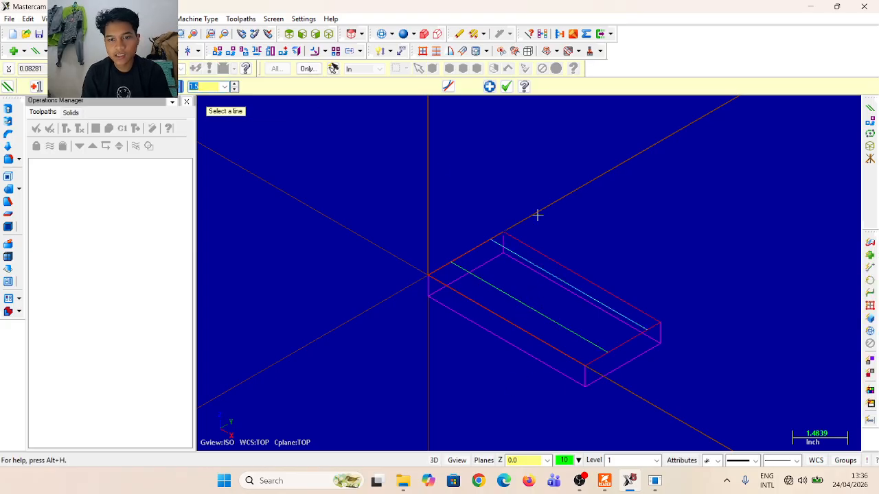
{"action": "left_click", "coordinate": [507, 87]}
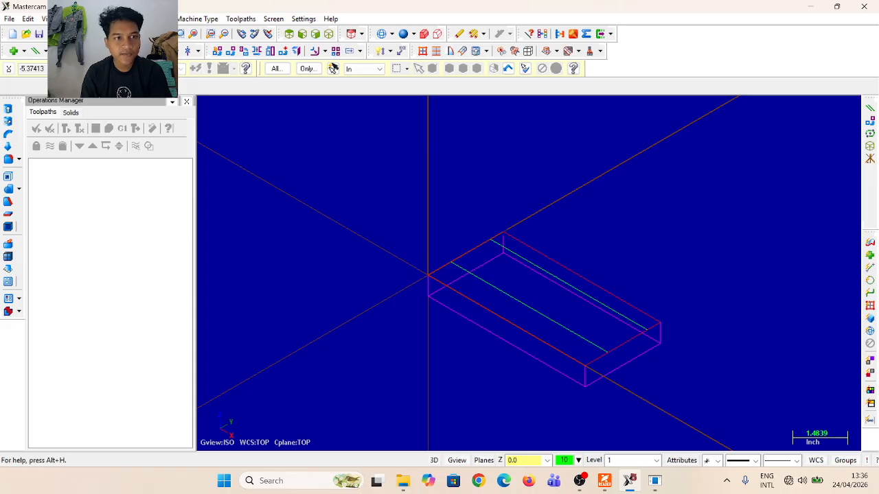
Draw a polar arc centred at X 1.5 with diameter 3.0, start angle -90 and a sketched end angle of about 10 degrees
{"action": "left_click", "coordinate": [67, 51]}
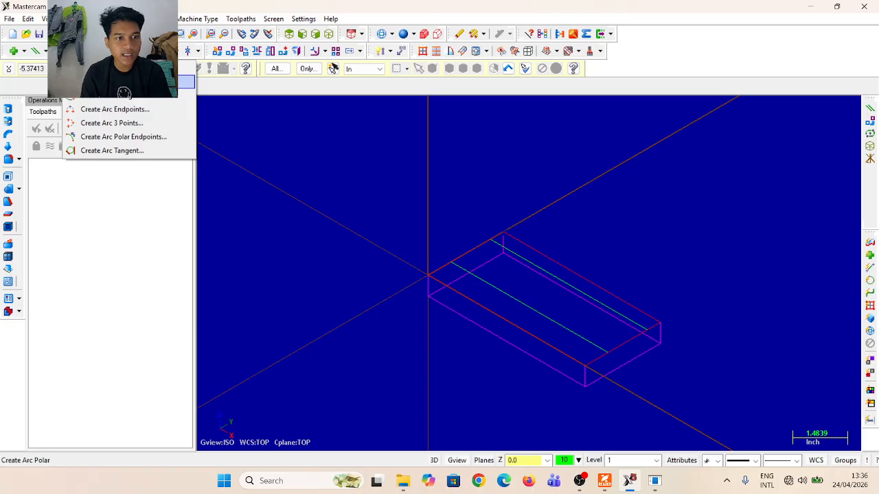
{"action": "left_click", "coordinate": [109, 82]}
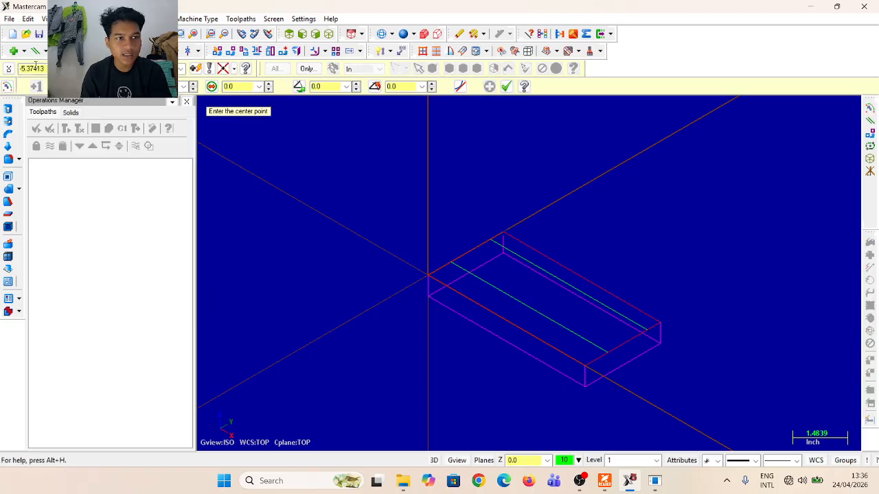
{"action": "left_click", "coordinate": [35, 67]}
{"action": "type", "text": "1.5"}
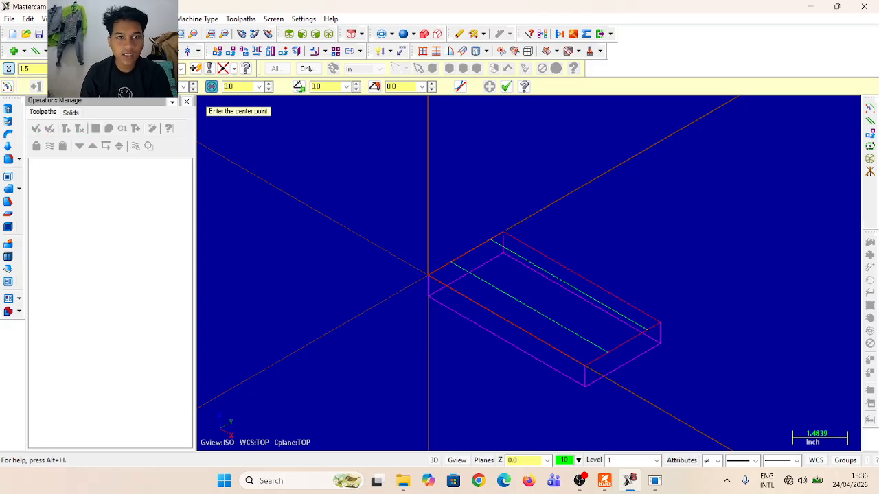
{"action": "left_click", "coordinate": [324, 86]}
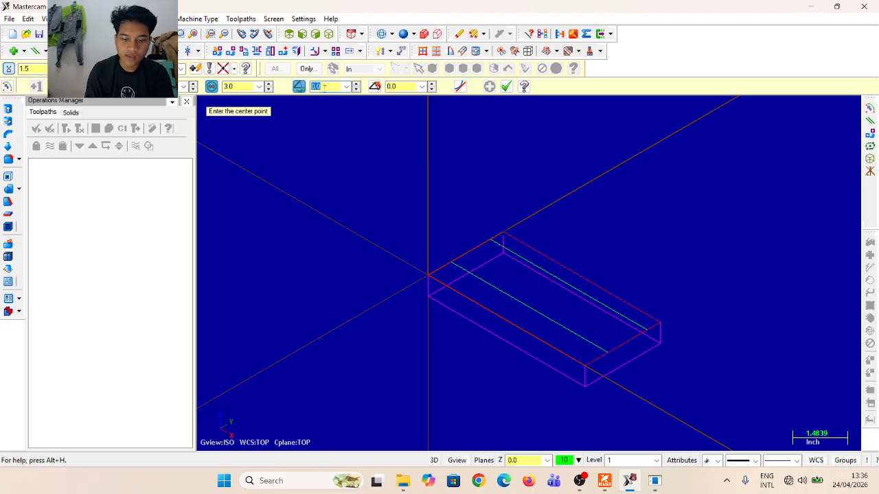
{"action": "type", "text": "9"}
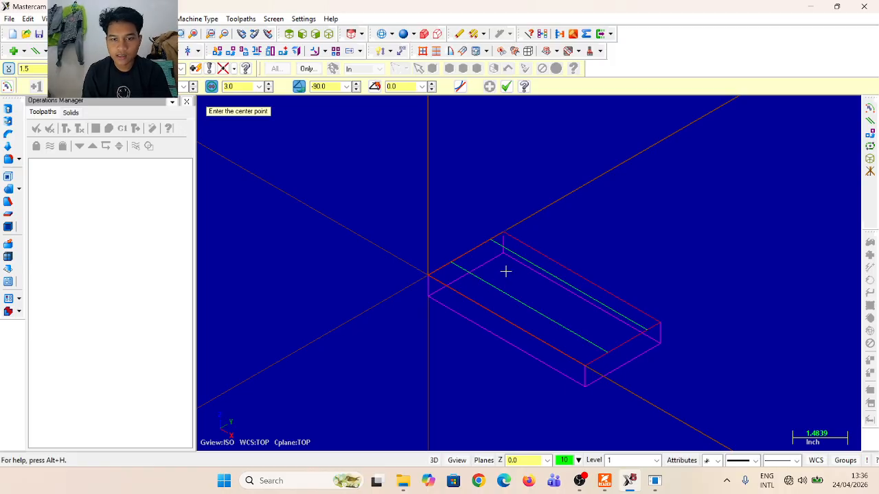
{"action": "key", "text": "Return"}
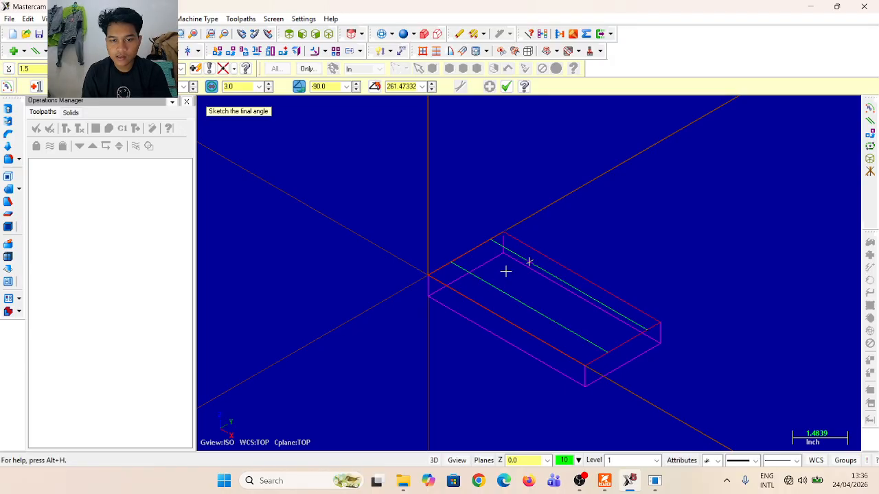
{"action": "left_click", "coordinate": [561, 275]}
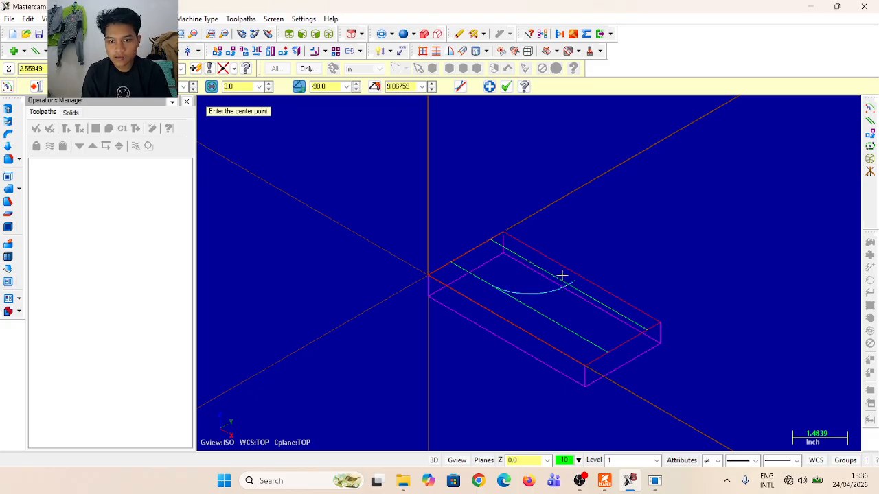
{"action": "left_click", "coordinate": [506, 86]}
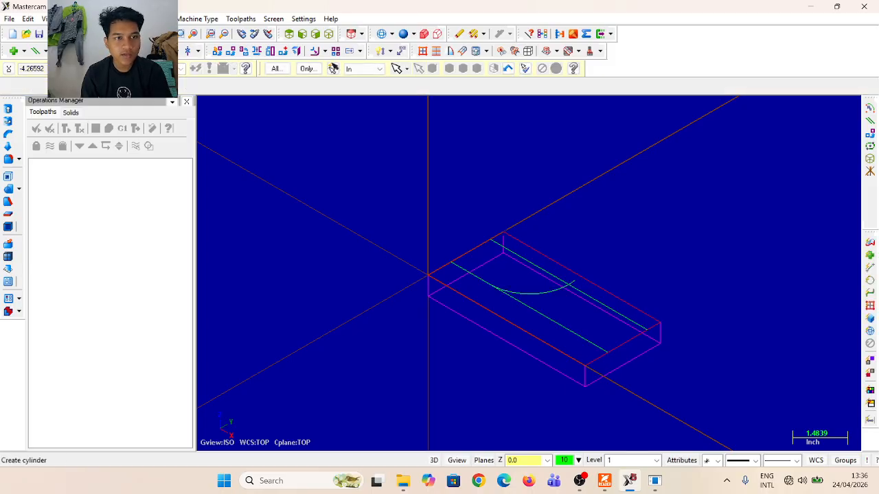
Remove the arc's end beyond the far parallel line with the Divide command
{"action": "left_click", "coordinate": [173, 51]}
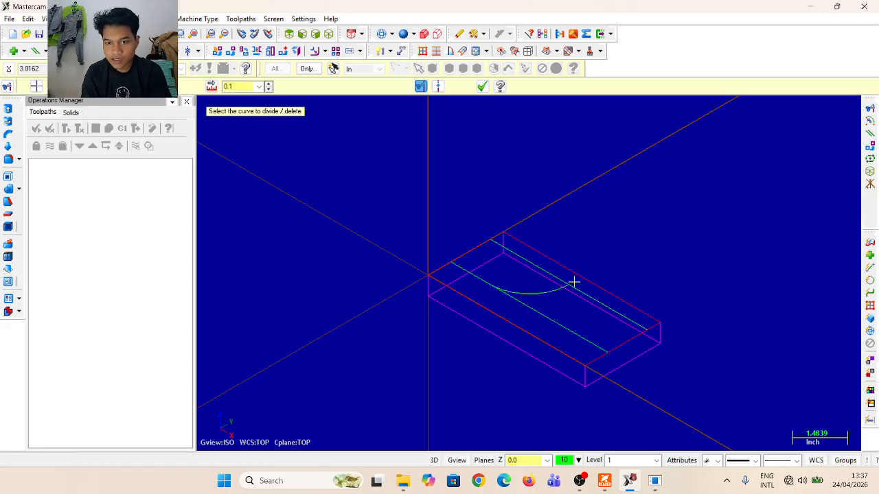
{"action": "left_click", "coordinate": [483, 87]}
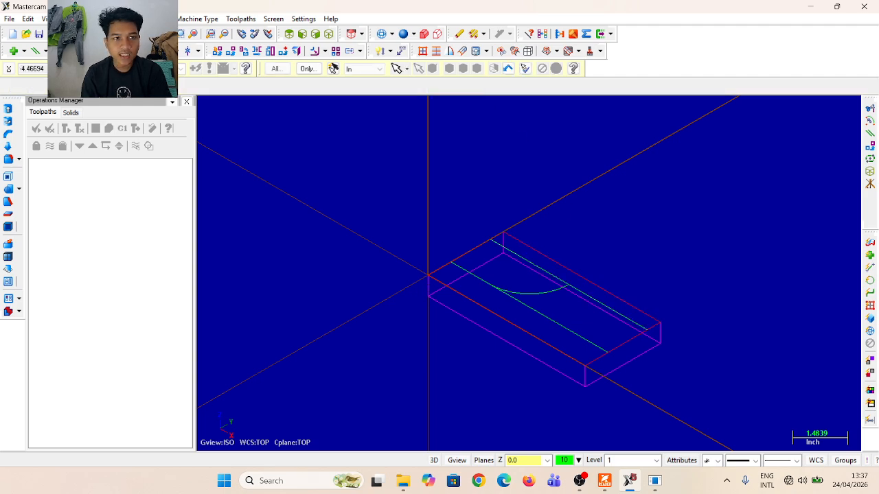
Draw a line at 40 degrees tangent to the polar arc, keeping the half that runs towards the far parallel line
{"action": "left_click", "coordinate": [42, 51]}
{"action": "left_click", "coordinate": [75, 68]}
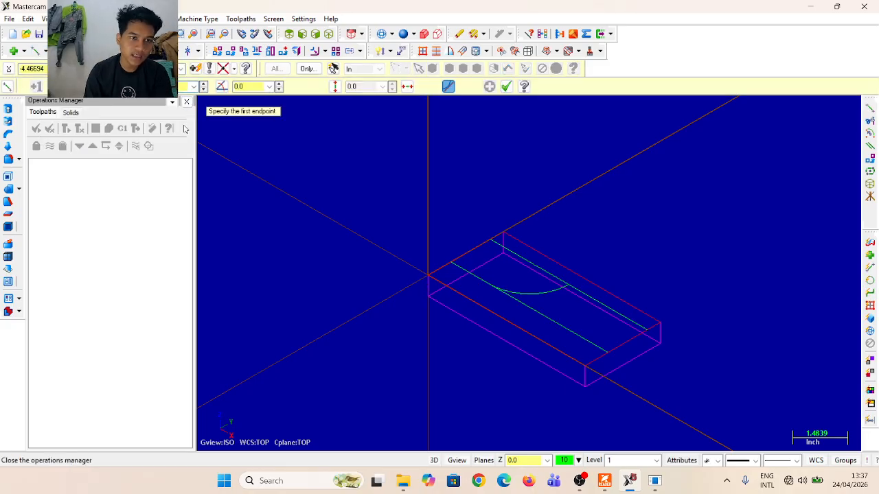
{"action": "left_click", "coordinate": [246, 86]}
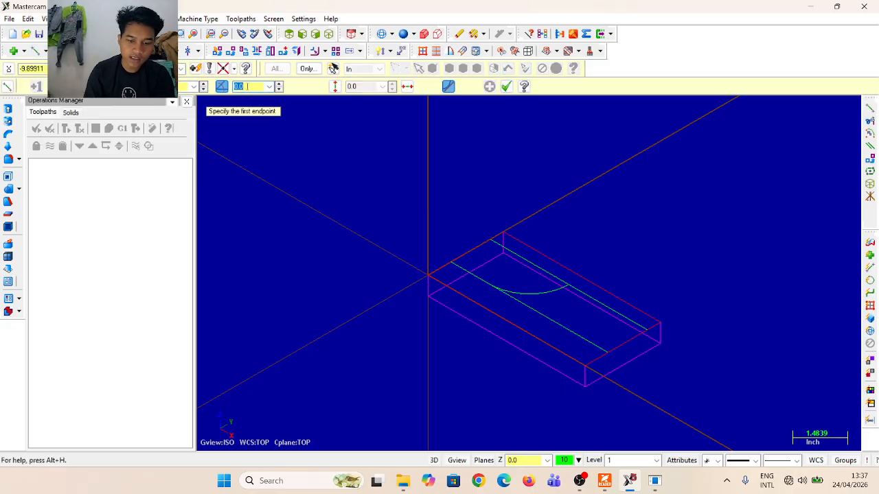
{"action": "type", "text": "40"}
{"action": "key", "text": "Return"}
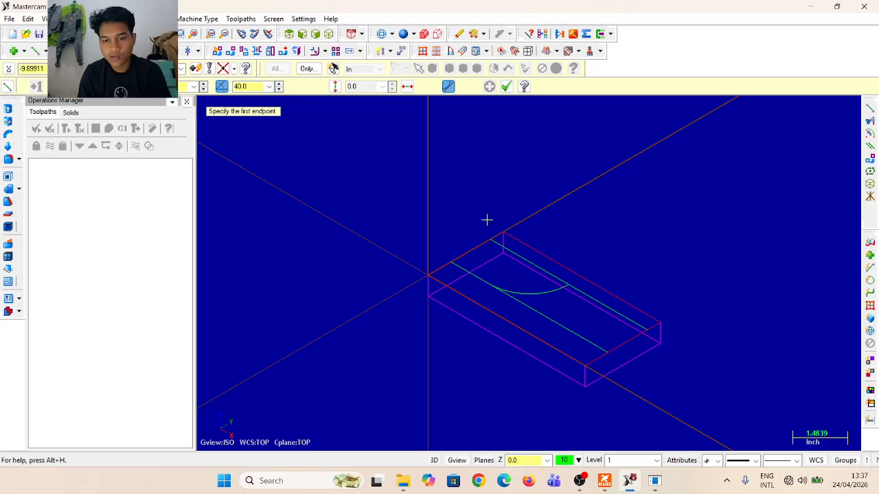
{"action": "left_click", "coordinate": [558, 291]}
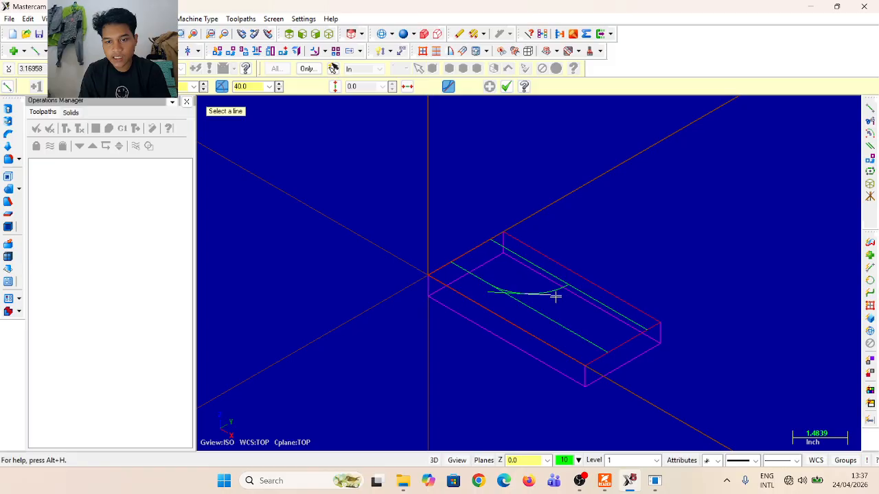
{"action": "left_click", "coordinate": [556, 296]}
{"action": "left_click", "coordinate": [506, 87]}
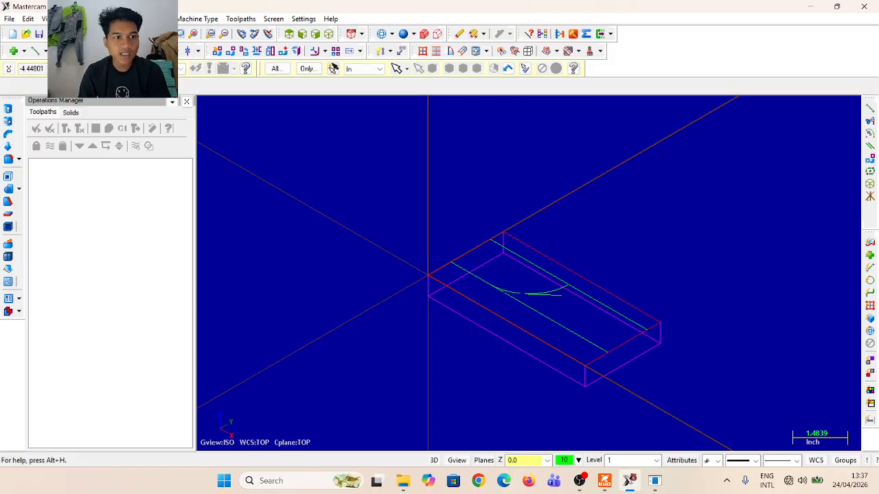
Fillet the 40-degree line into the far parallel line, and divide away the surplus arc end and near-line remainder
{"action": "left_click", "coordinate": [101, 51]}
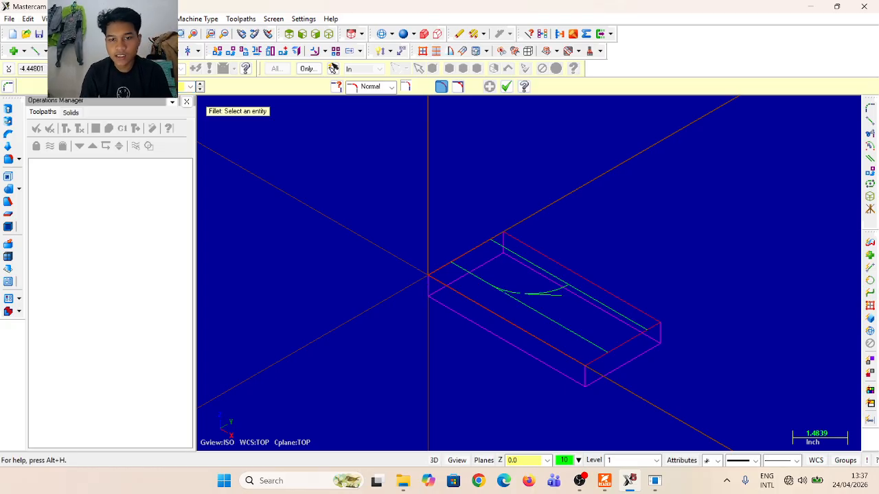
{"action": "left_click", "coordinate": [559, 295]}
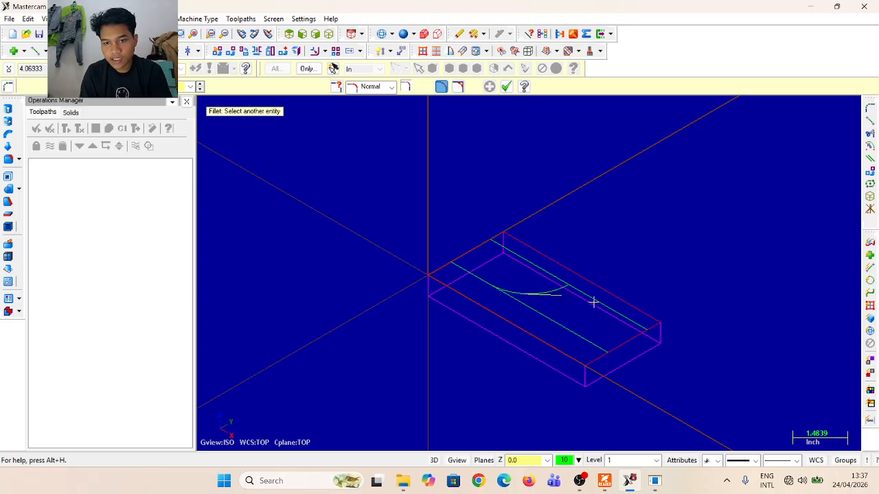
{"action": "left_click", "coordinate": [612, 309]}
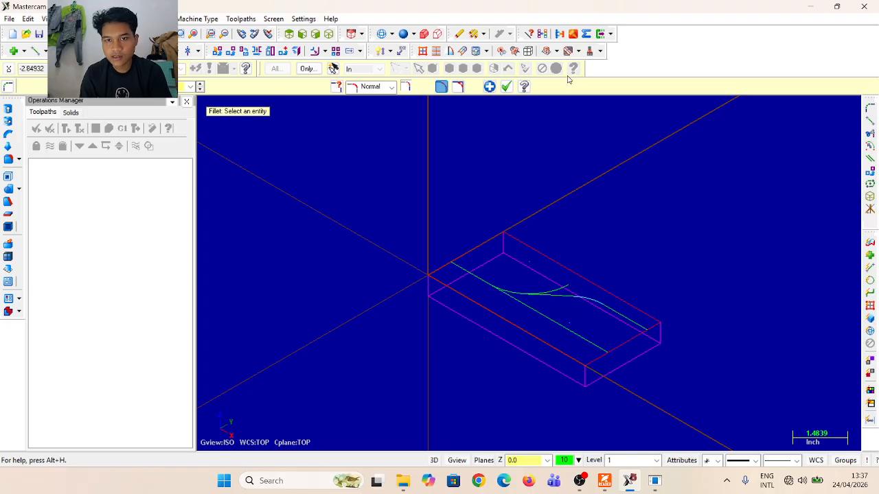
{"action": "left_click", "coordinate": [506, 85]}
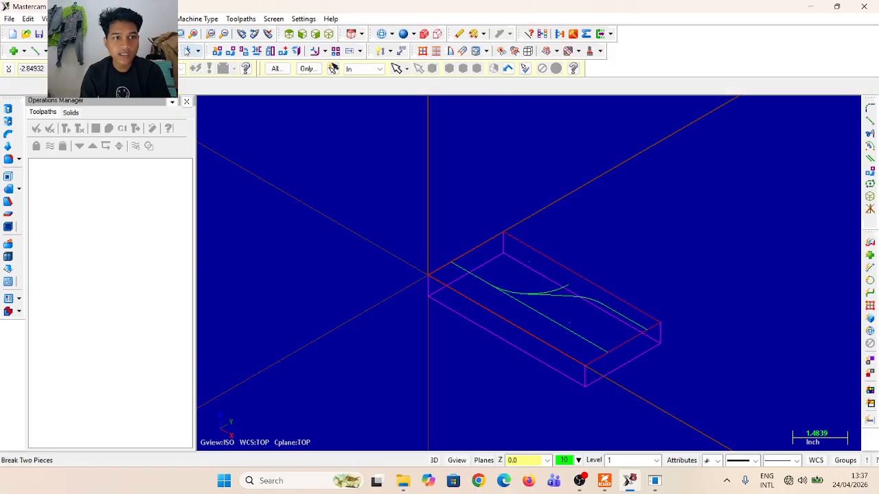
{"action": "left_click", "coordinate": [187, 51]}
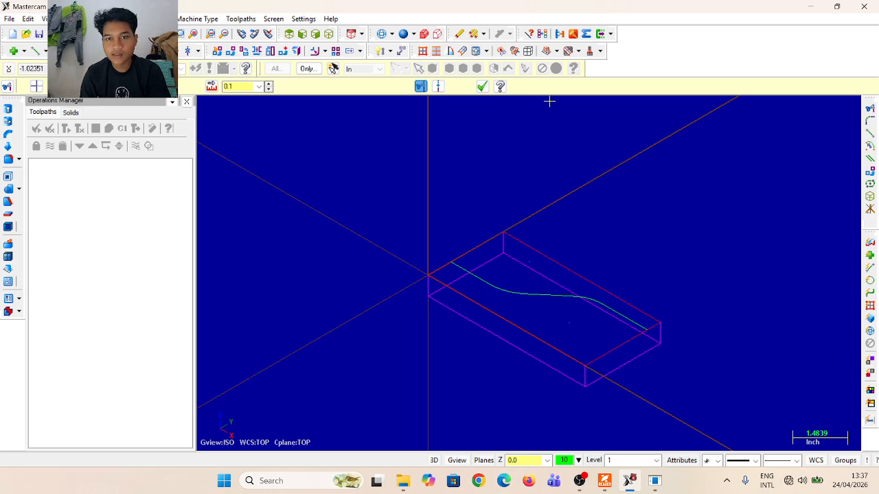
{"action": "left_click", "coordinate": [484, 89]}
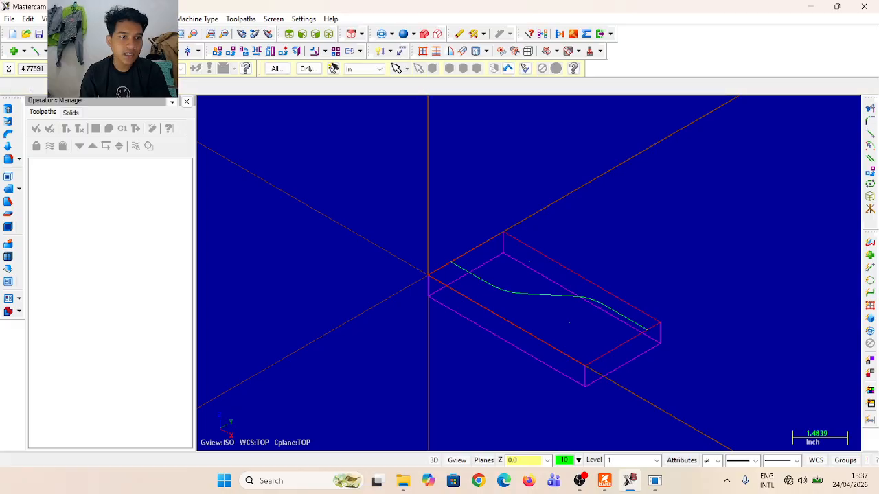
Edit the near straight segment's properties so its endpoints lie at X 1.5 and X 0.125
{"action": "left_click", "coordinate": [74, 19]}
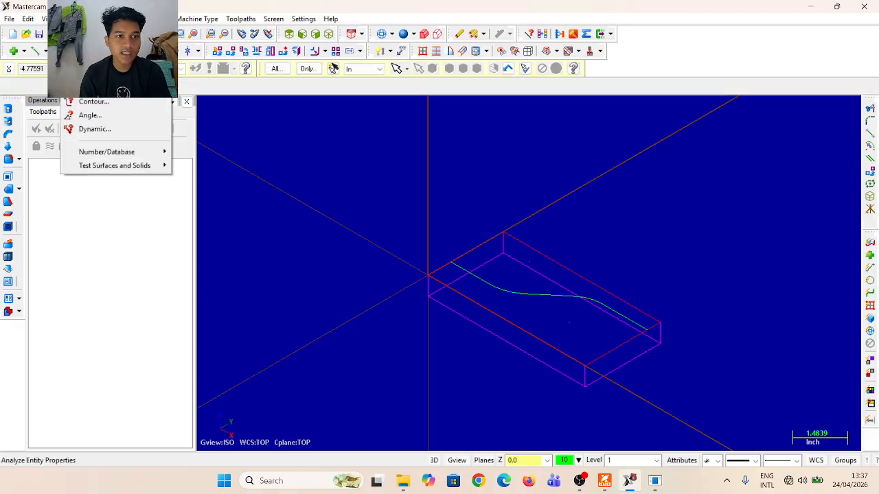
{"action": "left_click", "coordinate": [93, 33]}
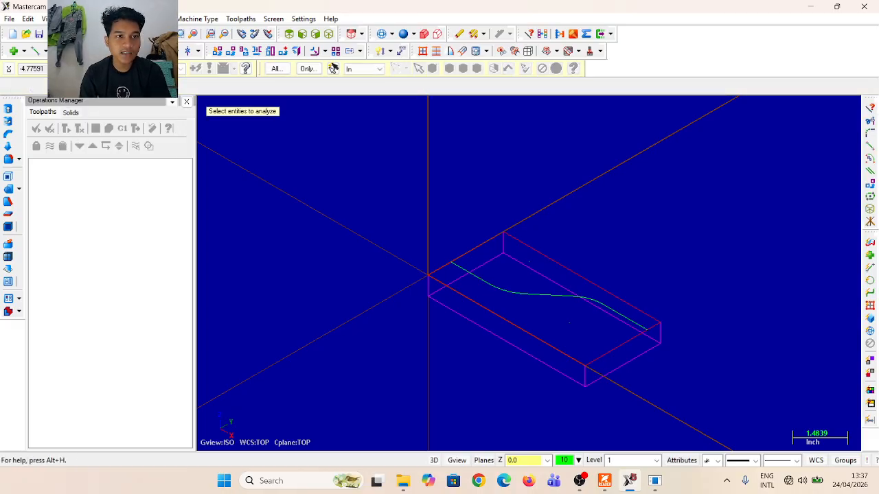
{"action": "left_click", "coordinate": [458, 265]}
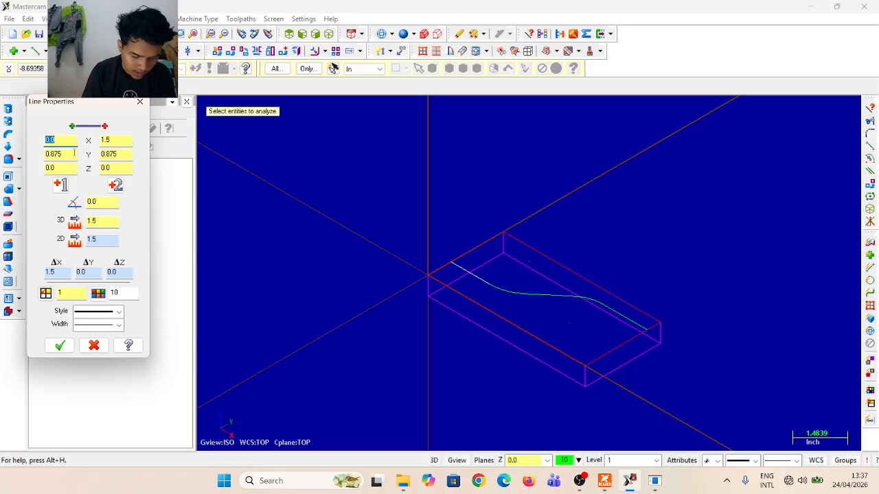
{"action": "type", "text": "1.5"}
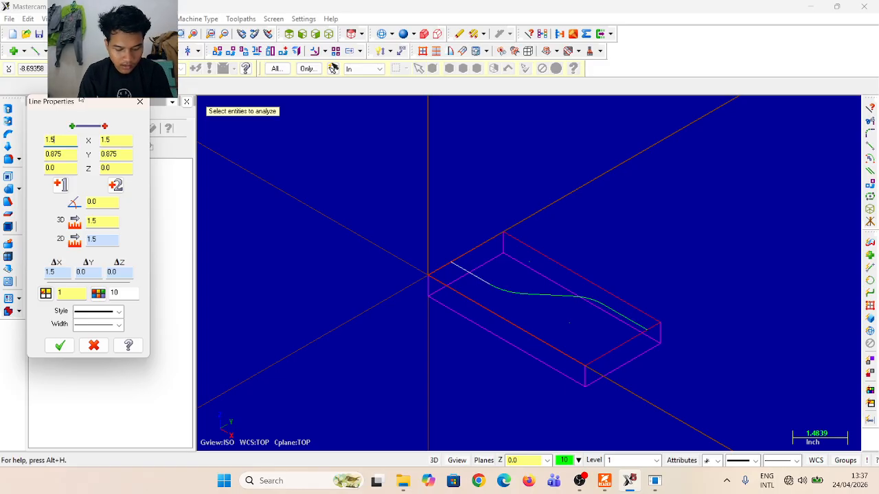
{"action": "left_click", "coordinate": [122, 141]}
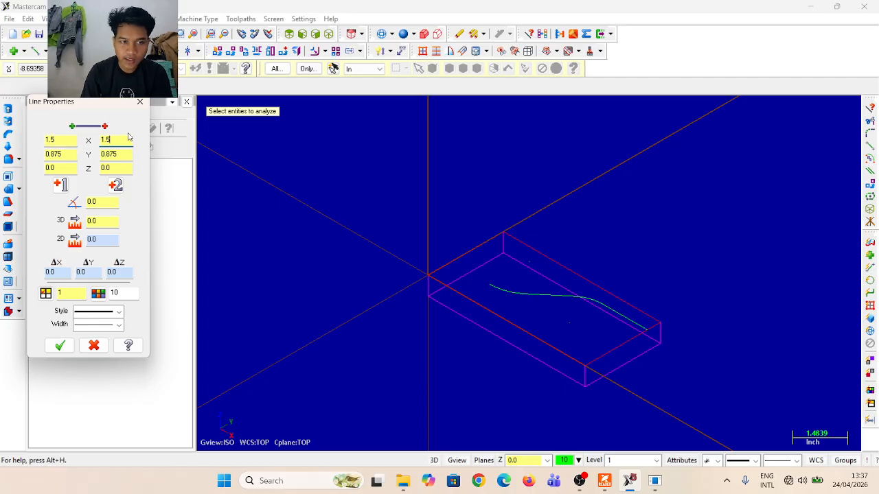
{"action": "type", "text": "0.12"}
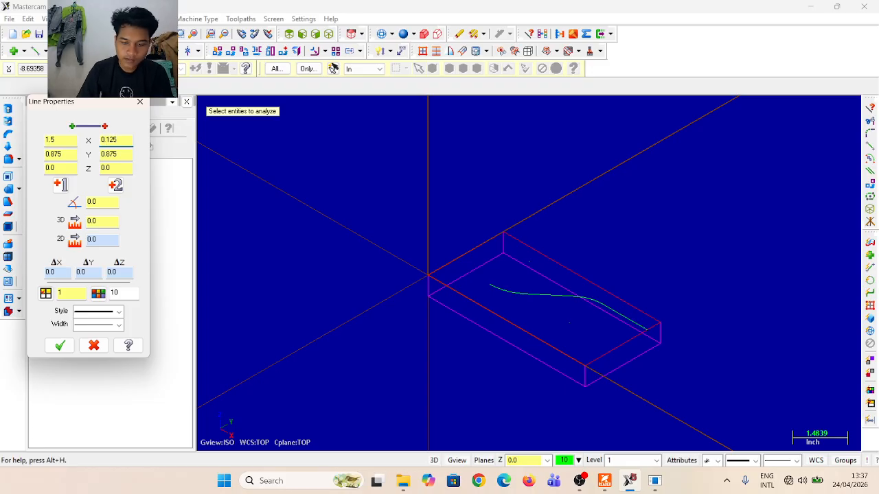
{"action": "key", "text": "Return"}
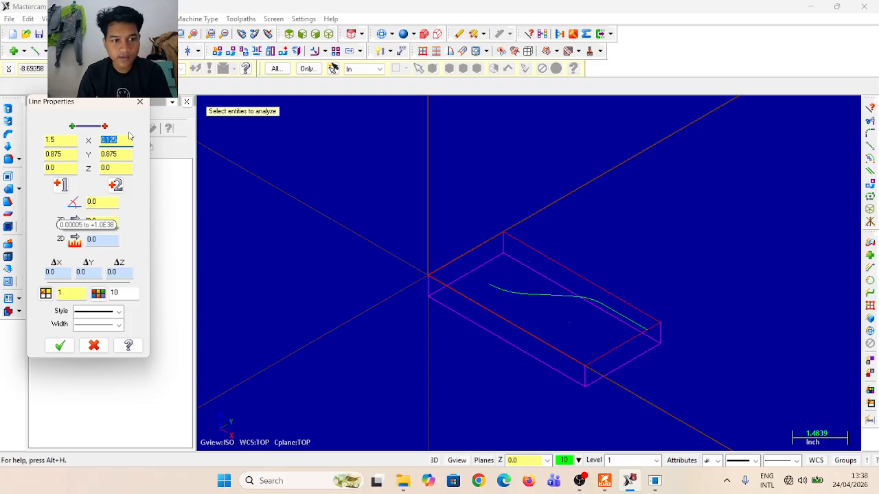
{"action": "left_click", "coordinate": [60, 346]}
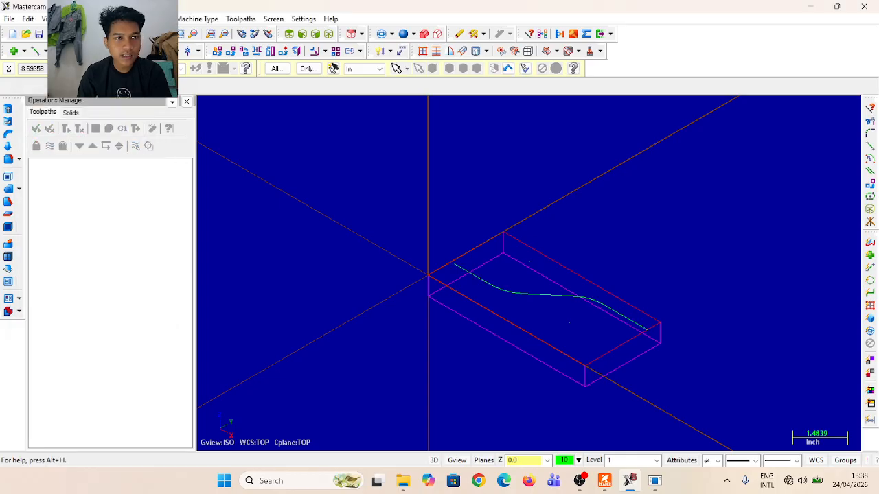
Set the outer endpoint of the far straight segment to X 5.875 in its line properties
{"action": "left_click", "coordinate": [75, 19]}
{"action": "left_click", "coordinate": [92, 33]}
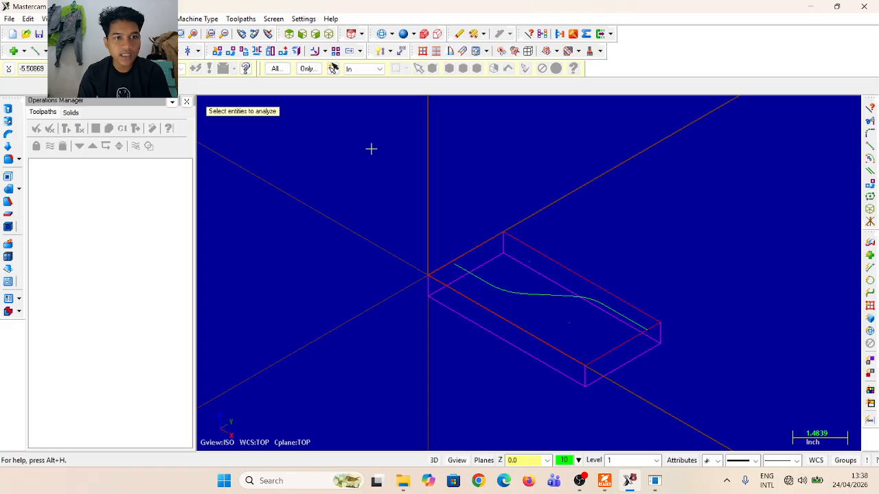
{"action": "left_click", "coordinate": [631, 323]}
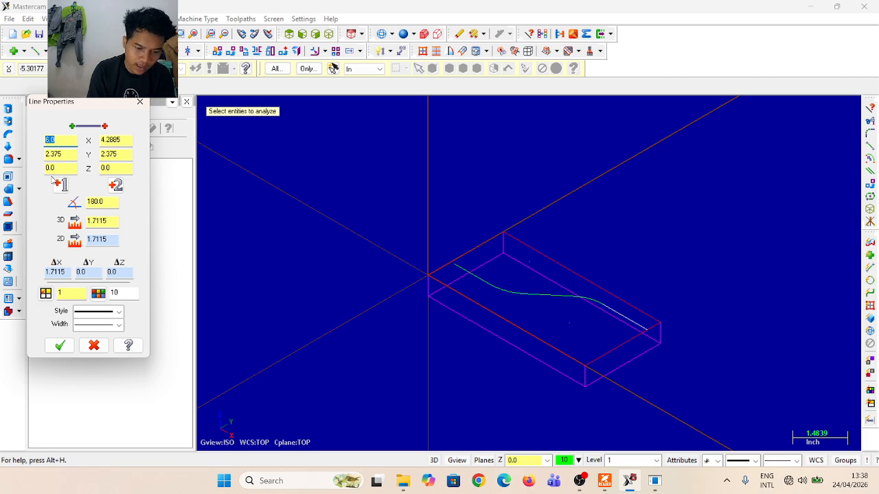
{"action": "type", "text": "5.875"}
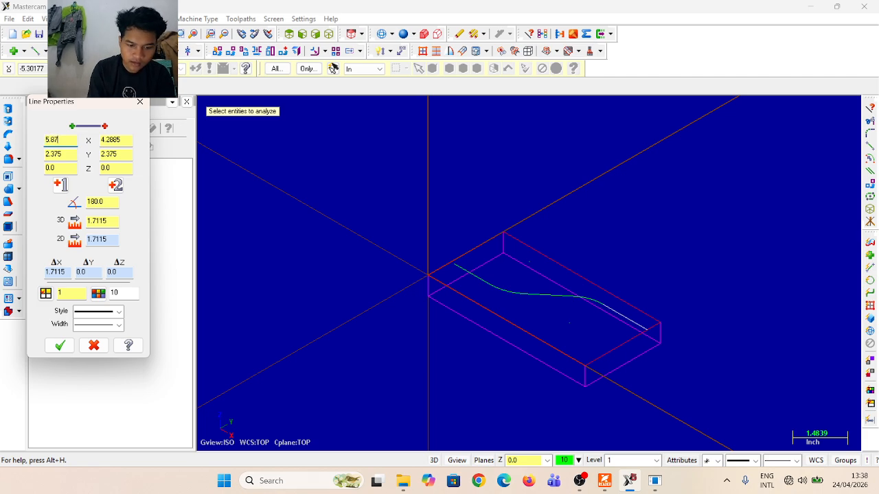
{"action": "key", "text": "Return"}
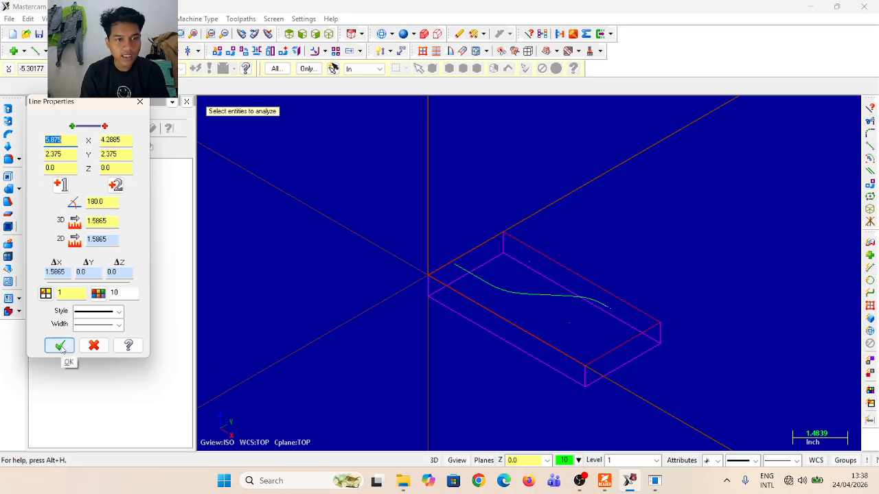
{"action": "left_click", "coordinate": [61, 347]}
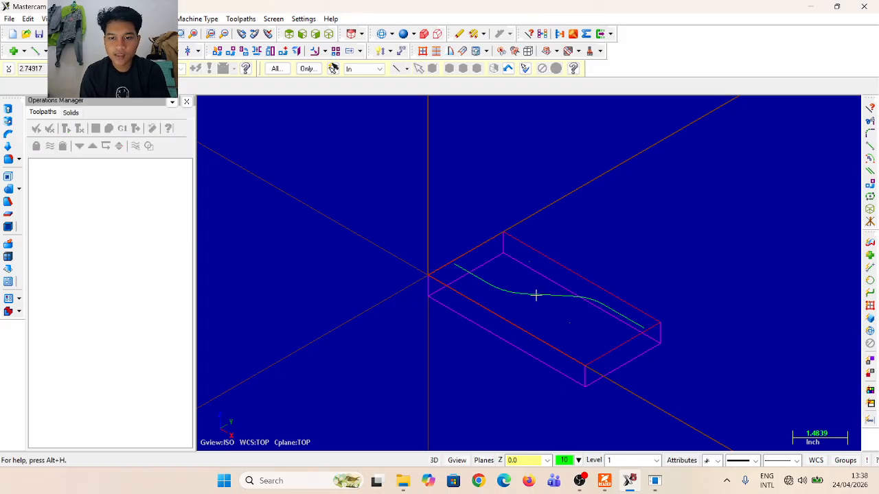
In the right side construction plane, draw a 0.75 diameter circle centred on the centreline's end at X 5.875
{"action": "middle_click_drag", "start_coordinate": [536, 295], "coordinate": [606, 284]}
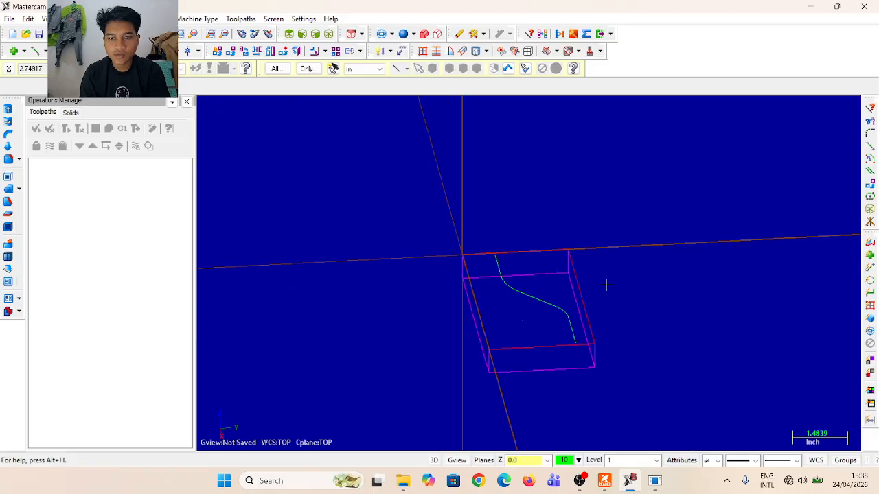
{"action": "left_click", "coordinate": [314, 34]}
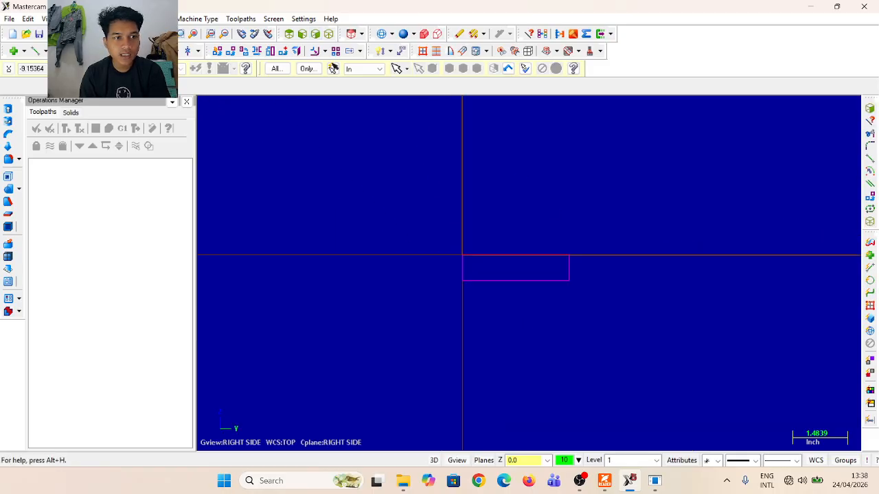
{"action": "left_click", "coordinate": [66, 51]}
{"action": "left_click", "coordinate": [89, 67]}
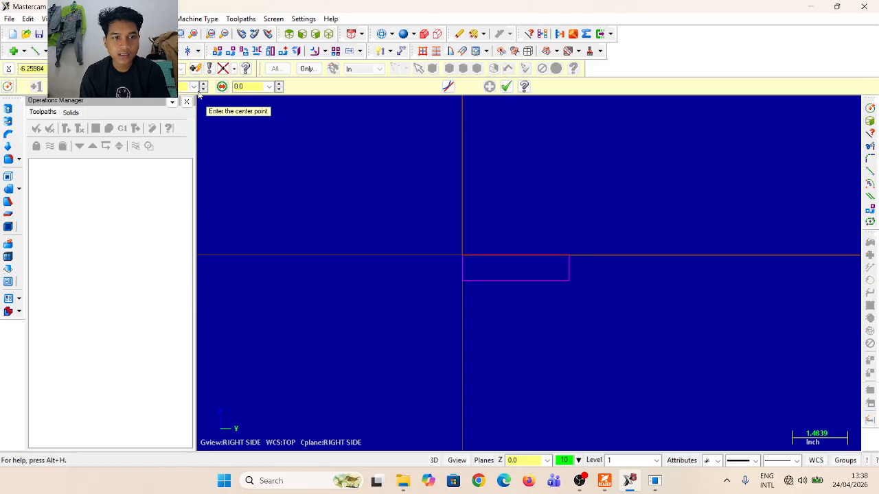
{"action": "key", "text": "d"}
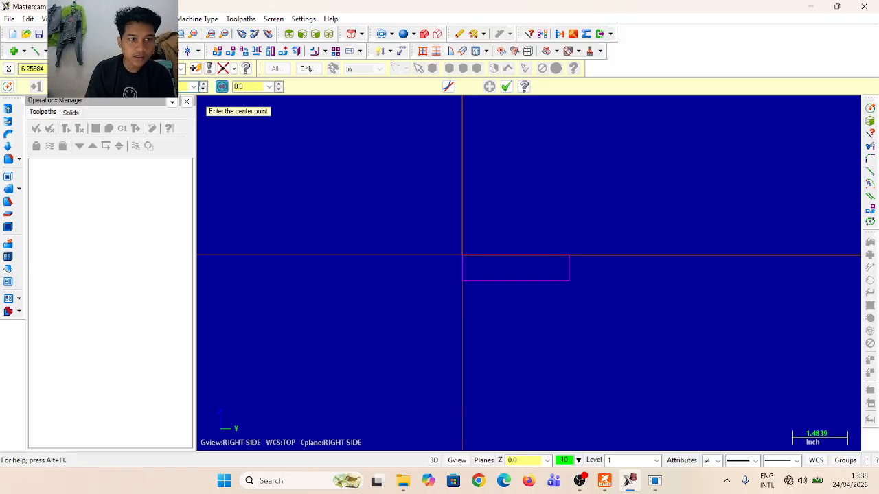
{"action": "type", "text": "0.75"}
{"action": "key", "text": "Return"}
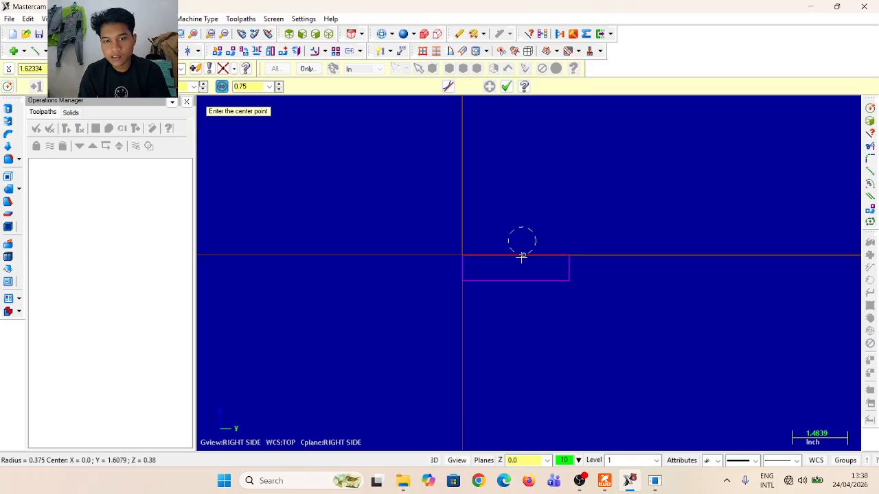
{"action": "middle_click_drag", "start_coordinate": [534, 243], "coordinate": [536, 257]}
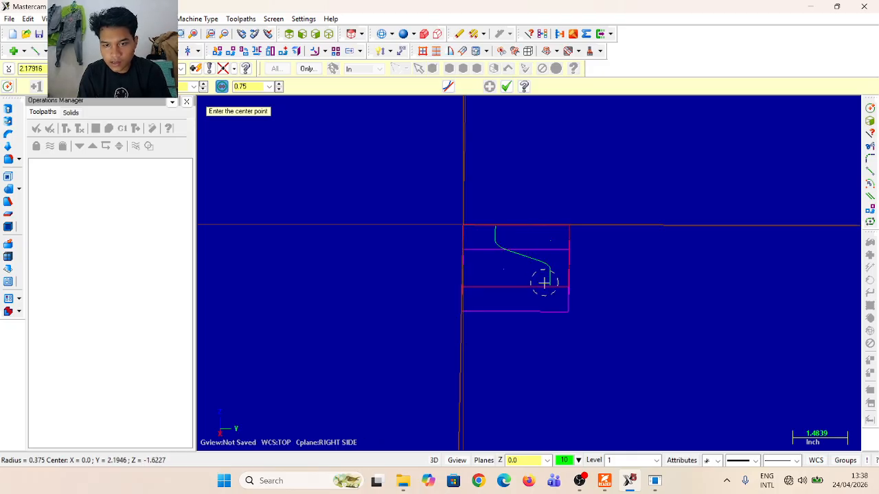
{"action": "left_click", "coordinate": [550, 285]}
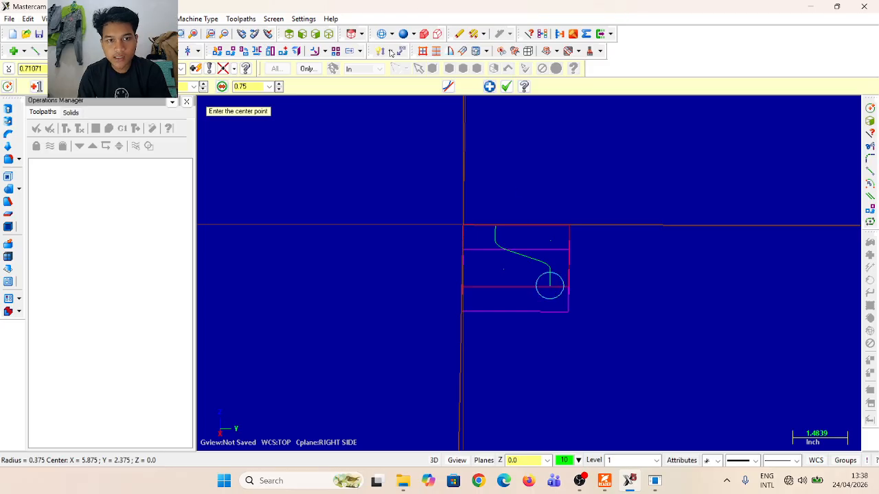
{"action": "left_click", "coordinate": [489, 86]}
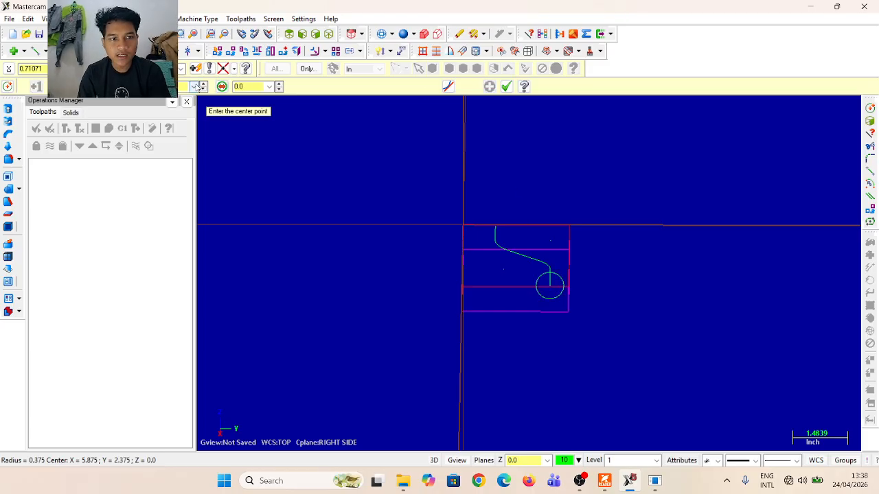
Draw a second 0.75 diameter circle centred on the centreline's opposite end at X 0.125
{"action": "left_click", "coordinate": [496, 227]}
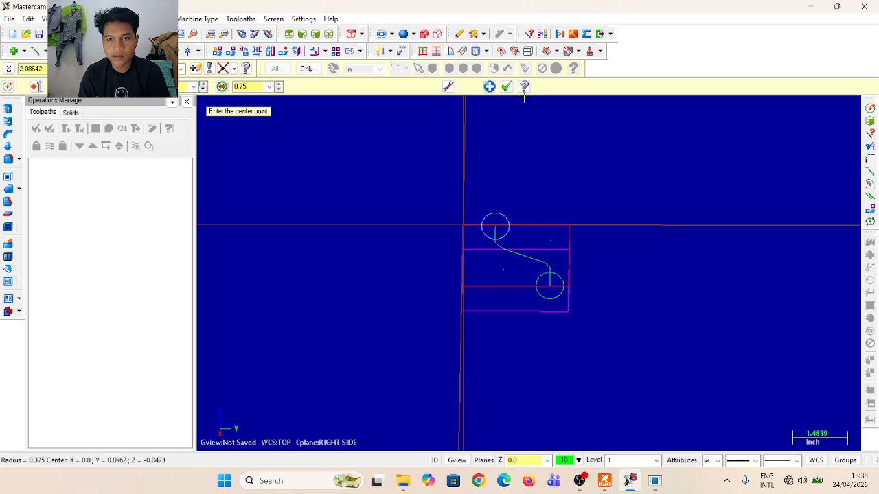
{"action": "left_click", "coordinate": [506, 86]}
{"action": "middle_click_drag", "start_coordinate": [528, 171], "coordinate": [516, 222]}
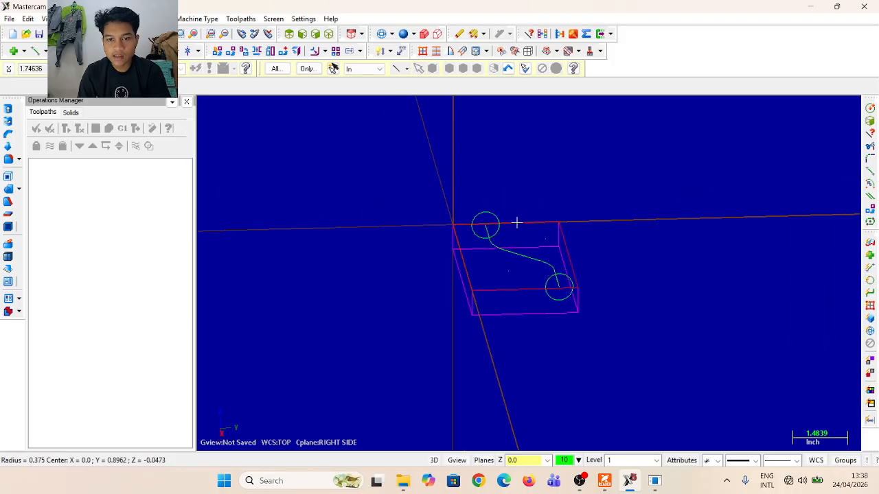
{"action": "left_click", "coordinate": [315, 34]}
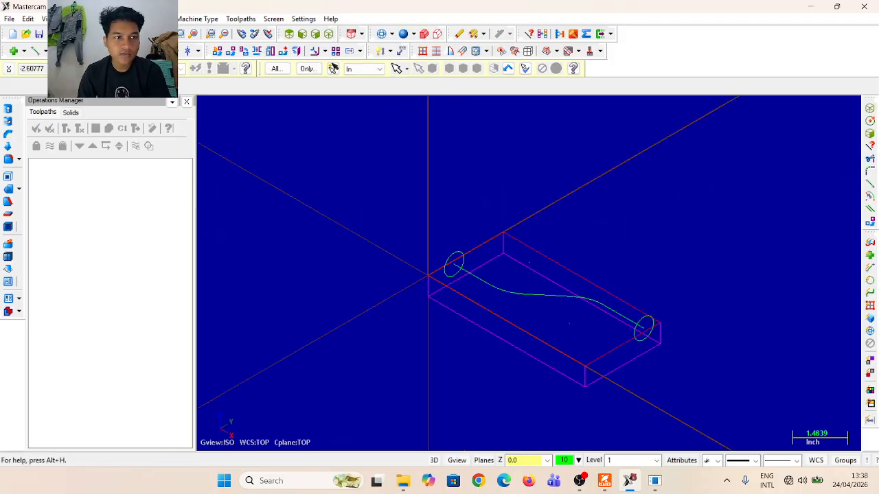
In the top construction plane, draw a reference line at 130 degrees from the midpoint of the centreline's middle segment
{"action": "left_click", "coordinate": [35, 51]}
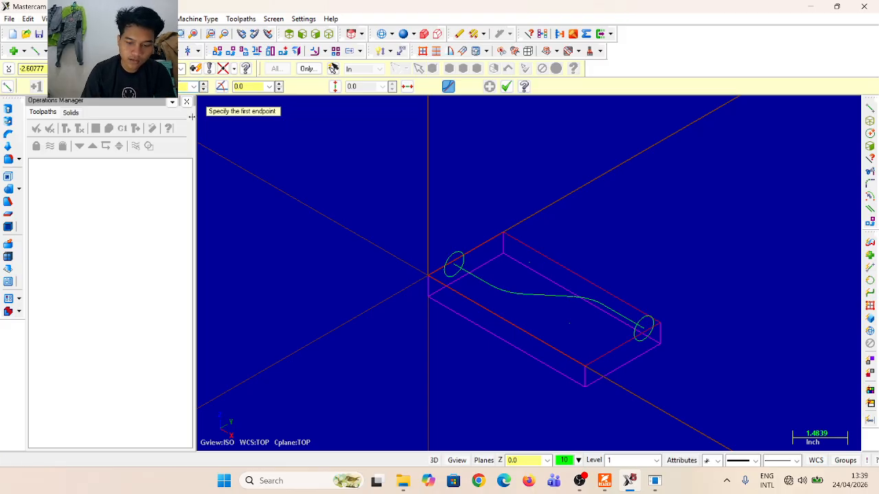
{"action": "left_click", "coordinate": [257, 87]}
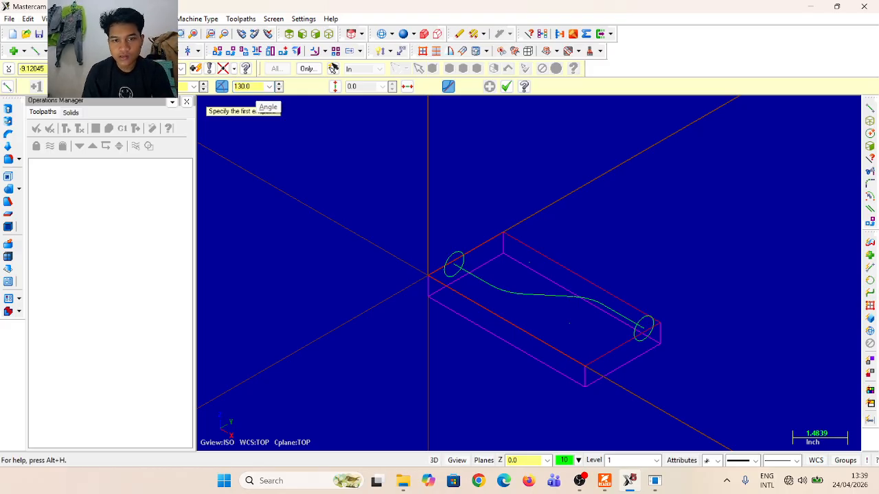
{"action": "left_click", "coordinate": [550, 297]}
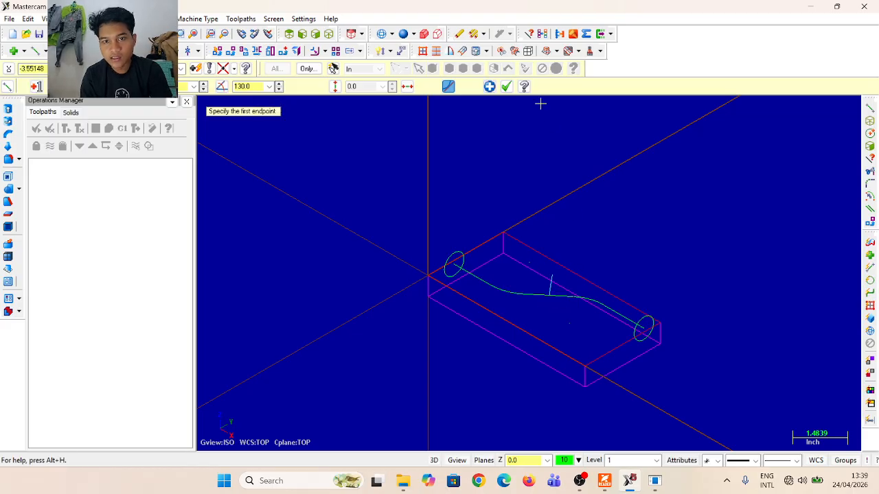
In the right side construction plane, draw a vertical reference line at 90 degrees from the same centreline midpoint
{"action": "left_click", "coordinate": [328, 35]}
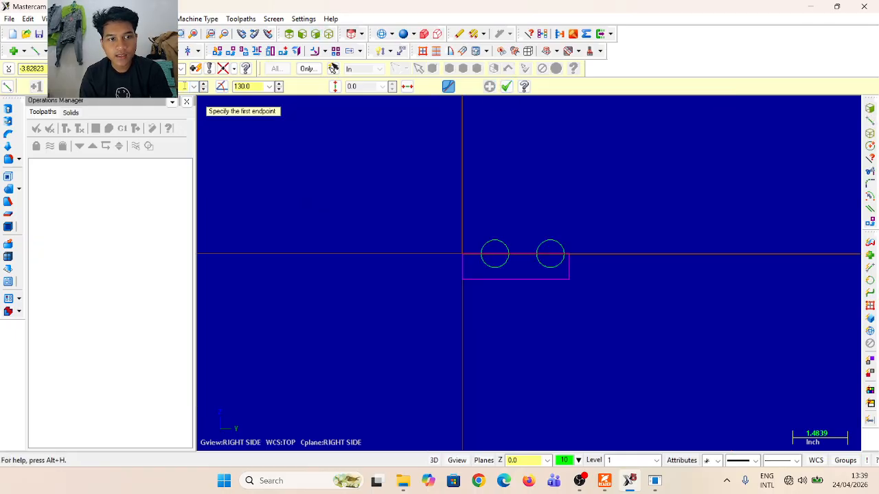
{"action": "key", "text": "a"}
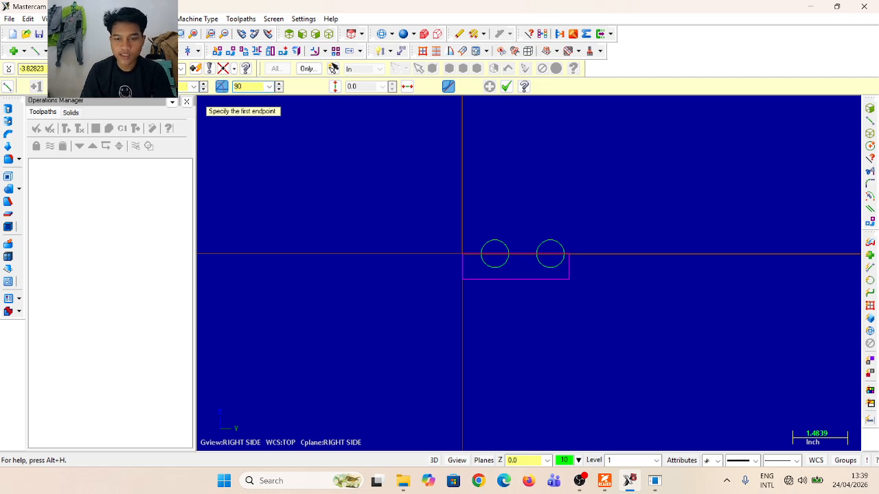
{"action": "middle_click_drag", "start_coordinate": [510, 236], "coordinate": [528, 259]}
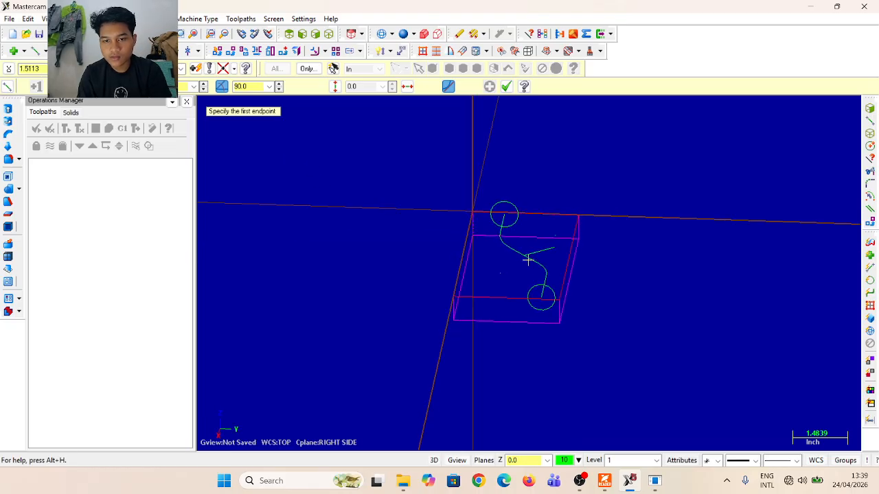
{"action": "left_click", "coordinate": [525, 255]}
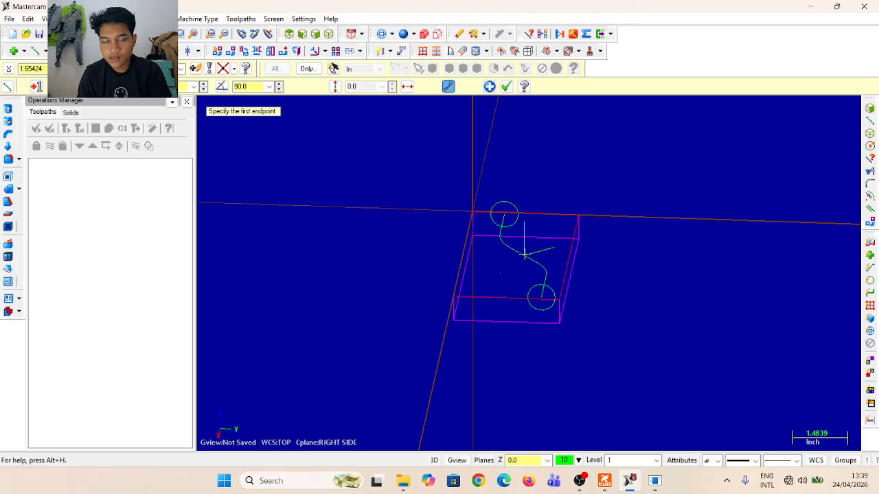
{"action": "left_click", "coordinate": [506, 86]}
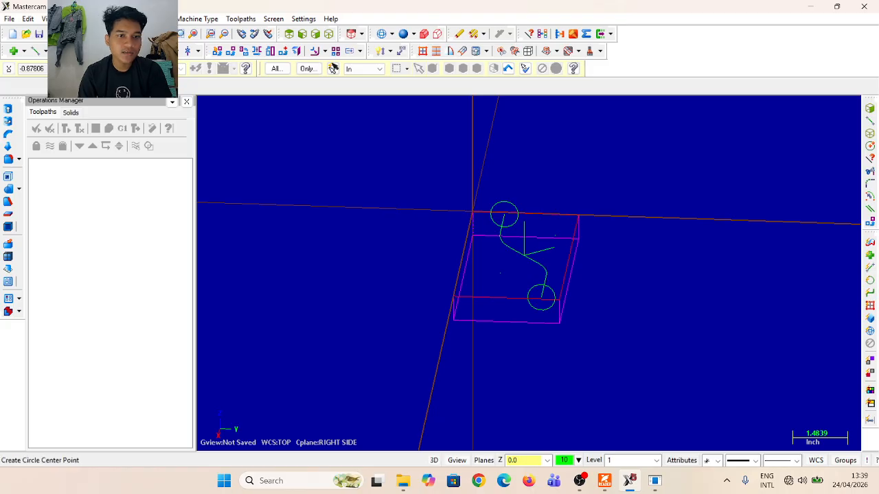
Define a new construction plane by geometry from the 130-degree line and the vertical line, accepting the first view
{"action": "left_click", "coordinate": [362, 34]}
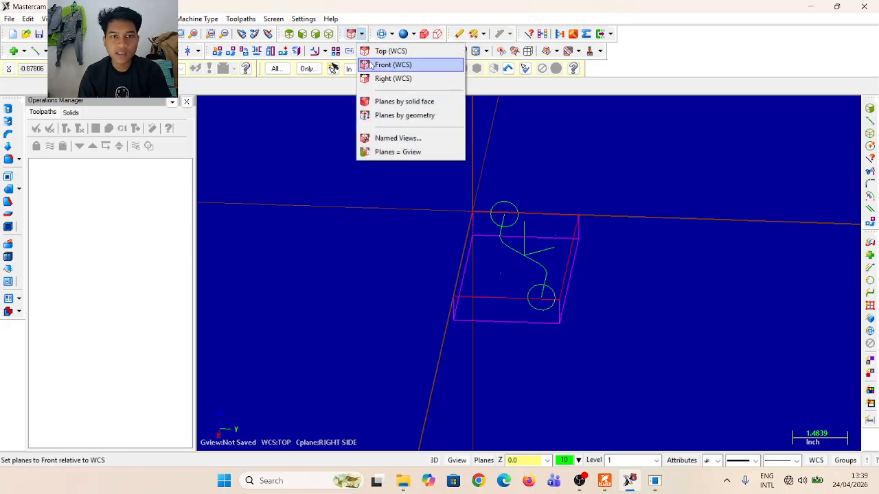
{"action": "left_click", "coordinate": [390, 115]}
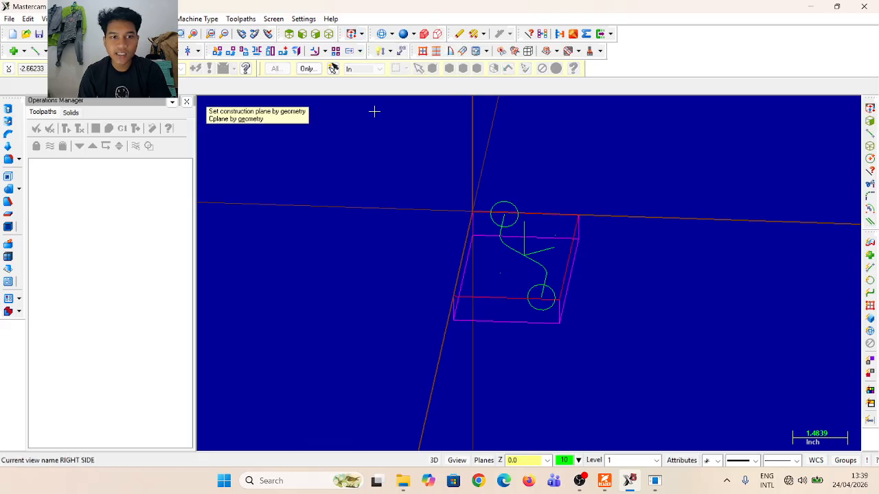
{"action": "left_click", "coordinate": [551, 249]}
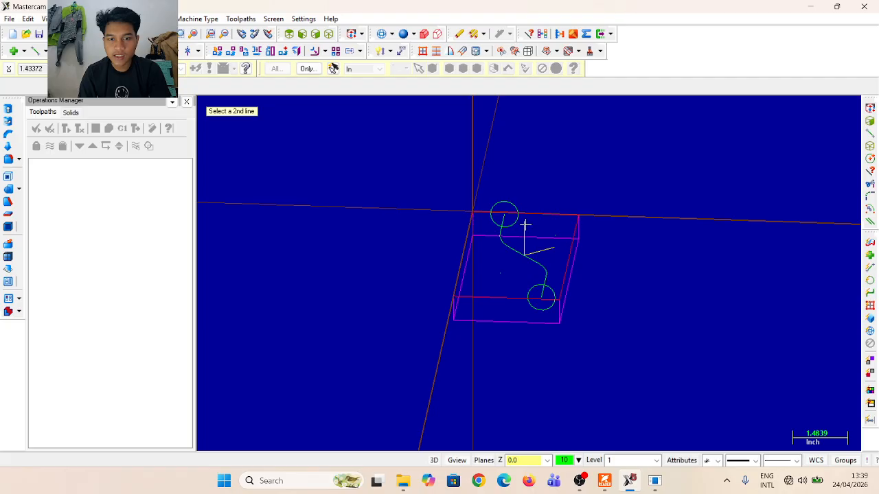
{"action": "left_click", "coordinate": [525, 226]}
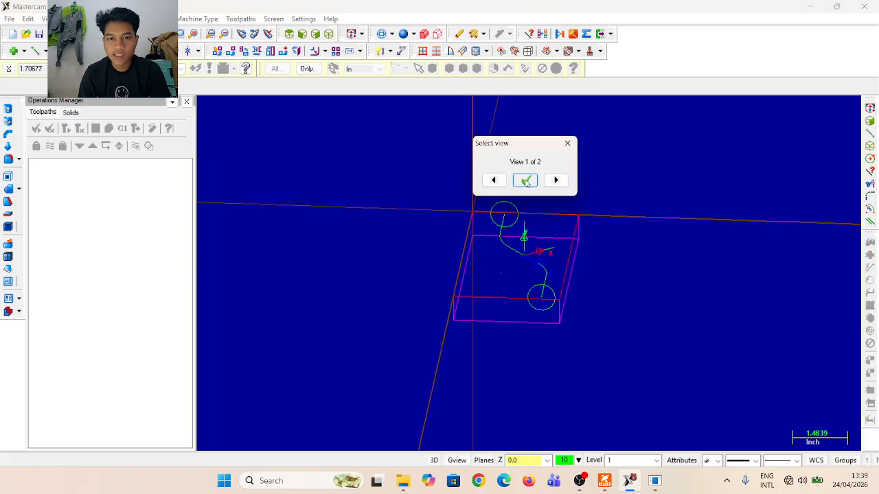
{"action": "left_click", "coordinate": [526, 180]}
{"action": "left_click", "coordinate": [194, 185]}
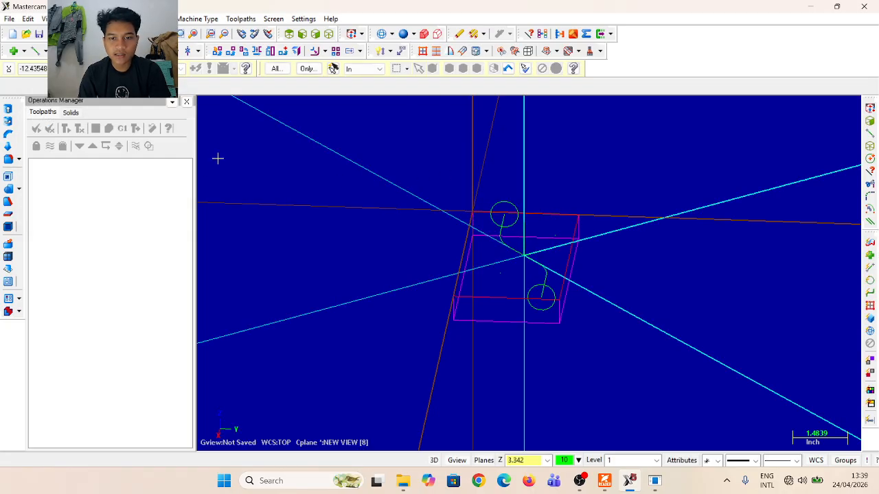
In the new plane, draw a 0.75 diameter circle centred on the midpoint of the centreline's middle segment
{"action": "left_click", "coordinate": [56, 50]}
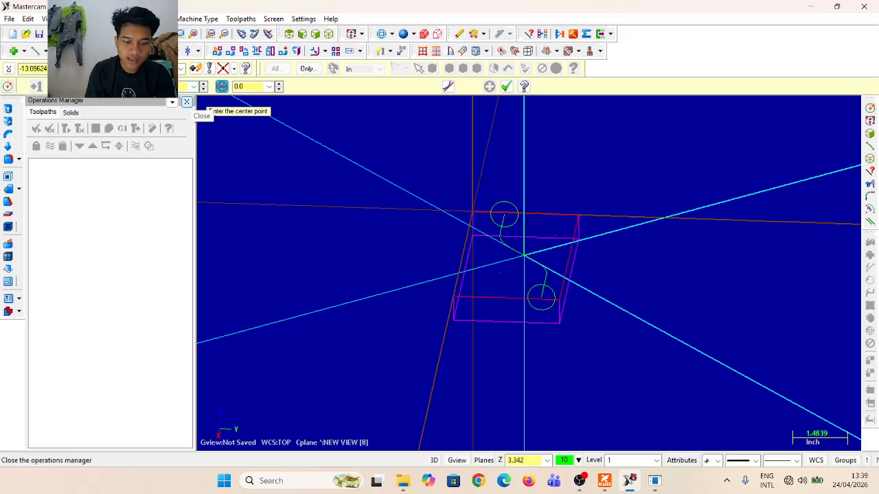
{"action": "type", "text": "0.75"}
{"action": "key", "text": "Return"}
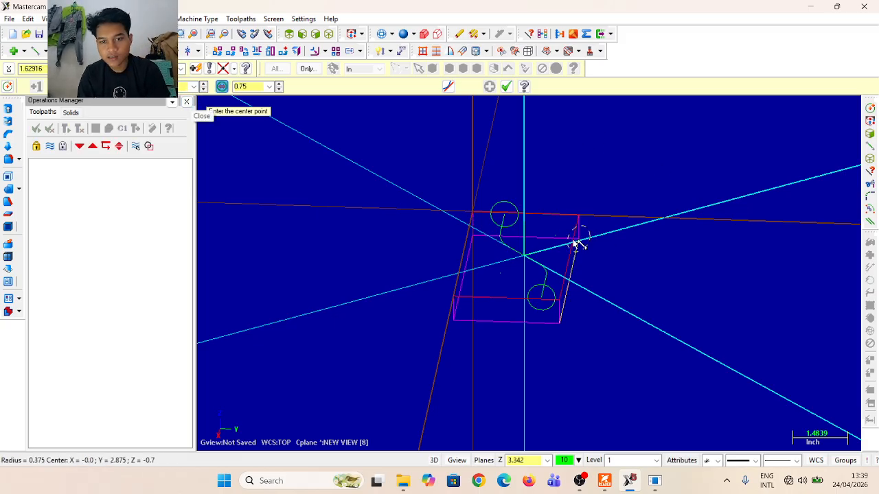
{"action": "left_click", "coordinate": [524, 255]}
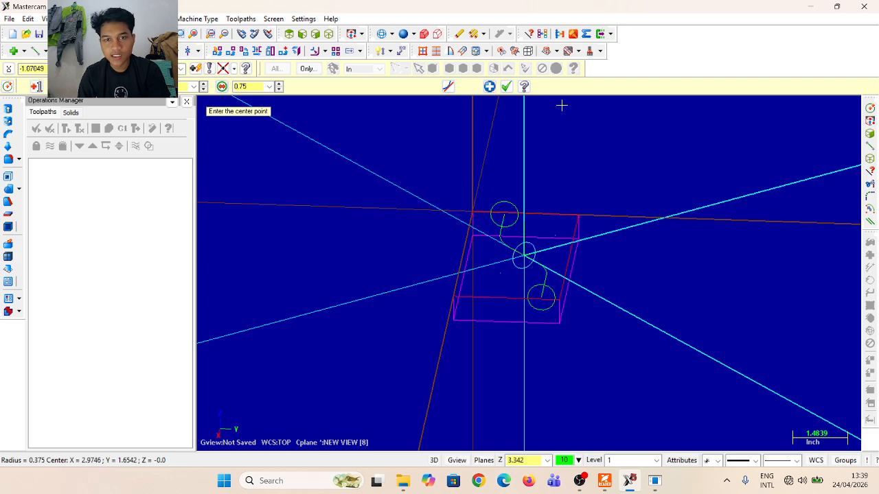
{"action": "left_click", "coordinate": [505, 86]}
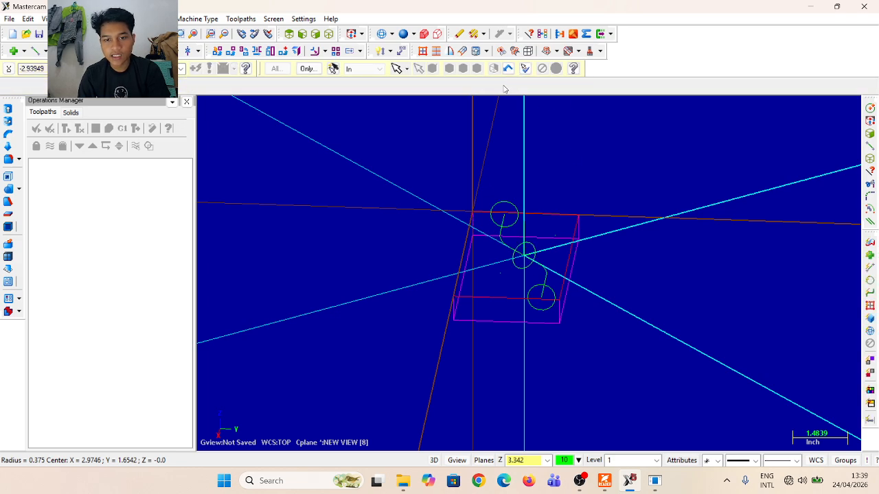
Delete the two reference lines at the middle circle, including their association with the named view
{"action": "left_click", "coordinate": [329, 34]}
{"action": "scroll", "coordinate": [559, 268], "scroll_direction": "up", "scroll_amount": 2}
{"action": "middle_click_drag", "start_coordinate": [559, 268], "coordinate": [554, 286]}
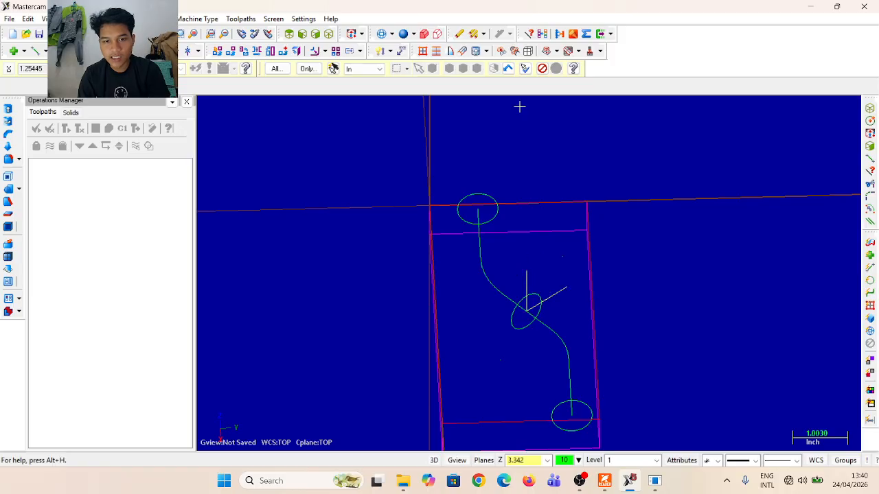
{"action": "left_click", "coordinate": [459, 35]}
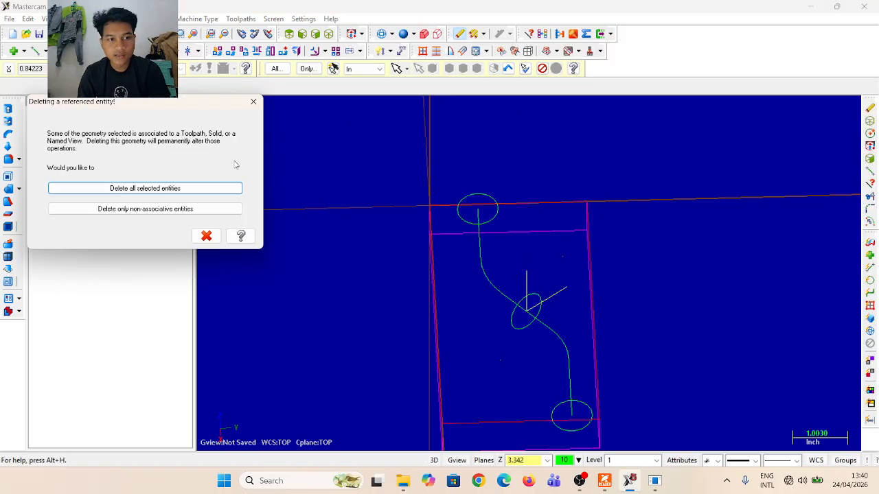
{"action": "left_click", "coordinate": [232, 188]}
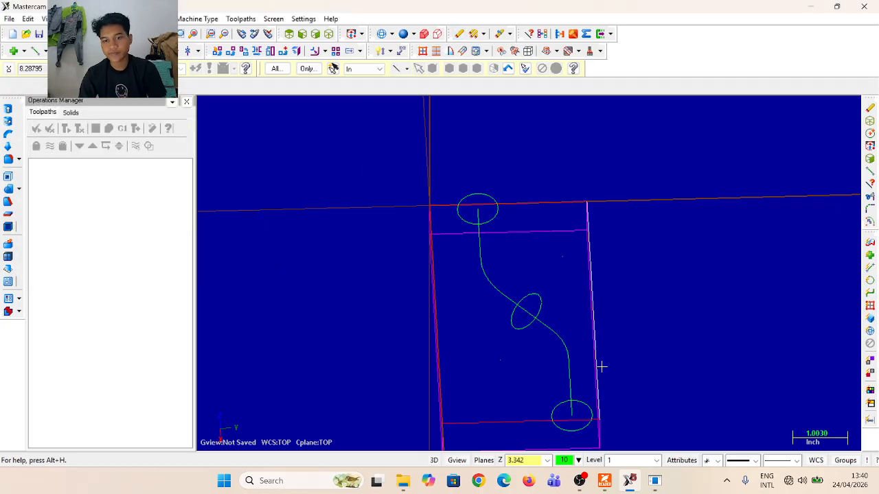
Draw a line across the diameter of each of the three profile circles, joining their opposite quadrant points
{"action": "middle_click_drag", "start_coordinate": [601, 368], "coordinate": [575, 331]}
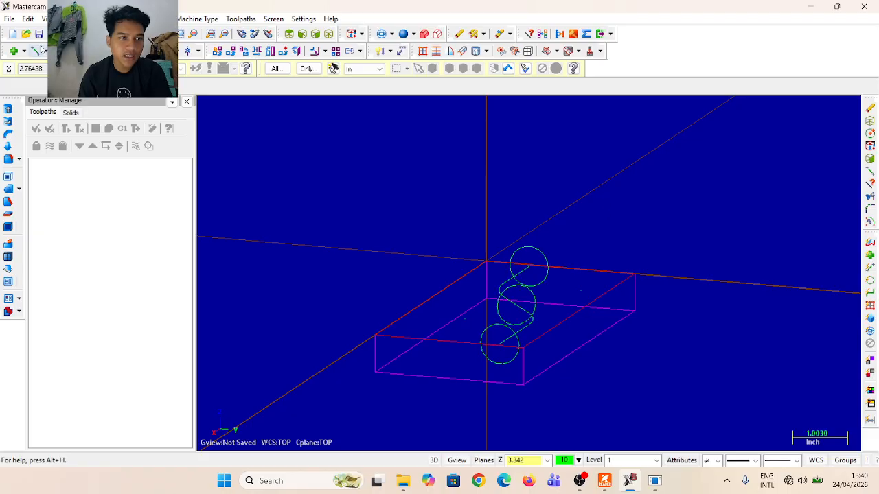
{"action": "left_click", "coordinate": [36, 50]}
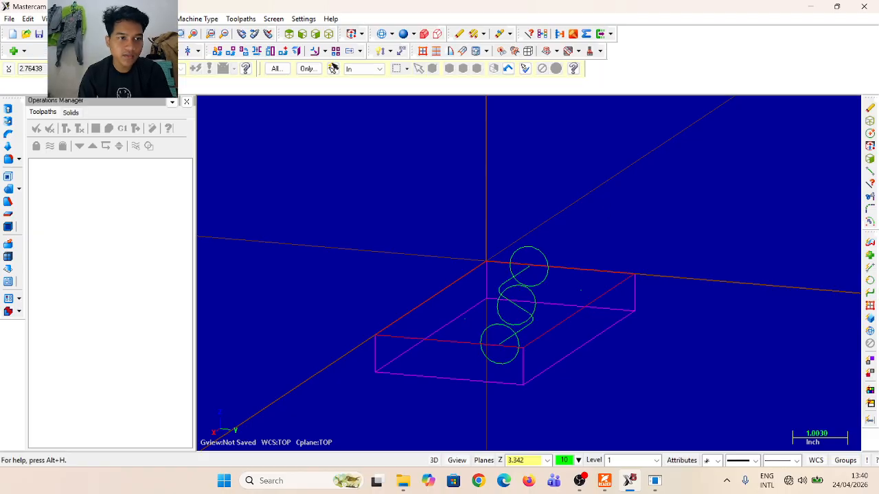
{"action": "left_click", "coordinate": [481, 346]}
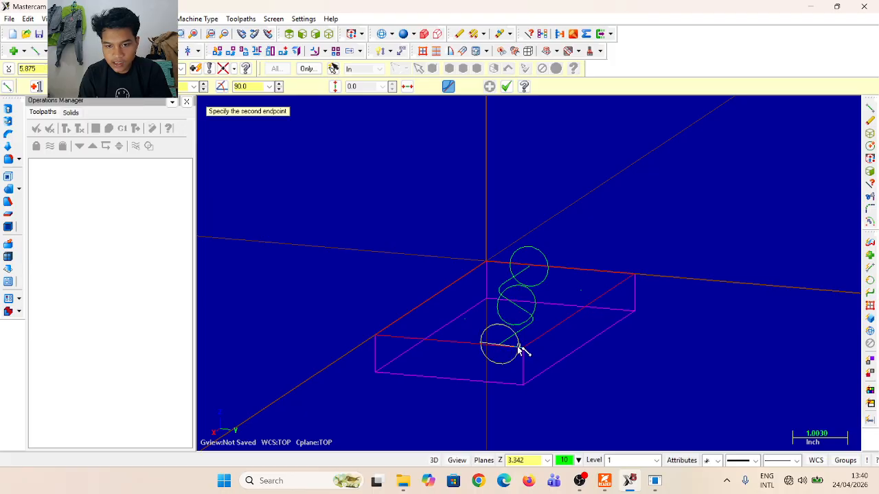
{"action": "scroll", "coordinate": [518, 348], "scroll_direction": "up", "scroll_amount": 3}
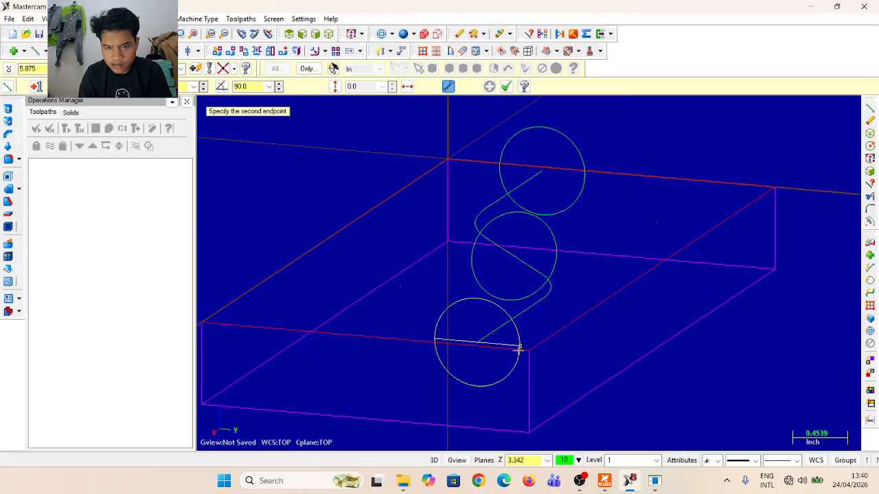
{"action": "left_click", "coordinate": [518, 348]}
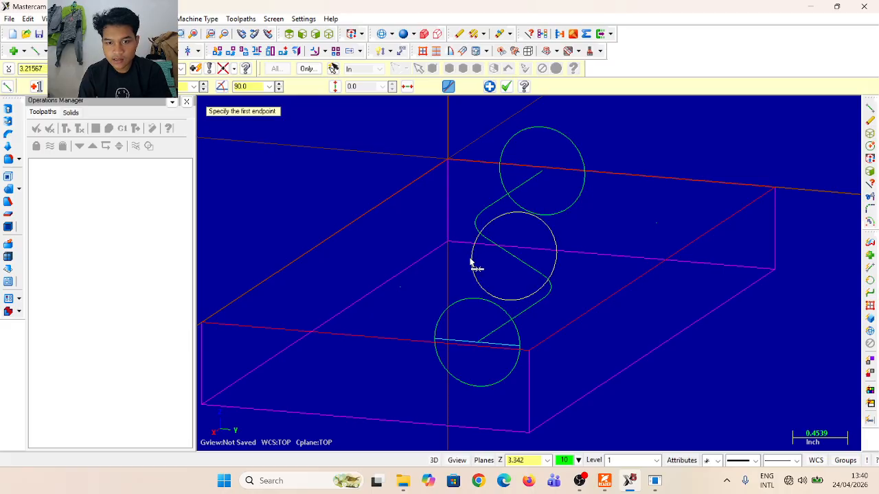
{"action": "left_click", "coordinate": [471, 261]}
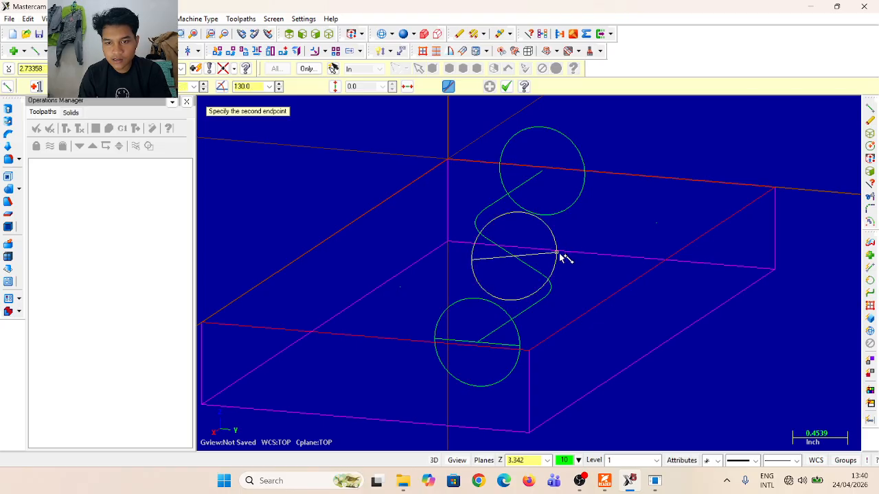
{"action": "left_click", "coordinate": [556, 254]}
{"action": "left_click", "coordinate": [502, 169]}
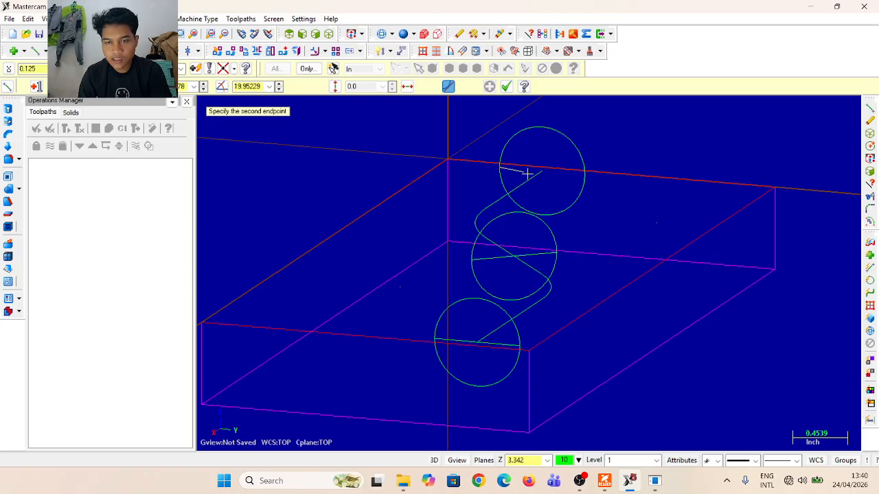
{"action": "left_click", "coordinate": [584, 174]}
{"action": "left_click", "coordinate": [506, 85]}
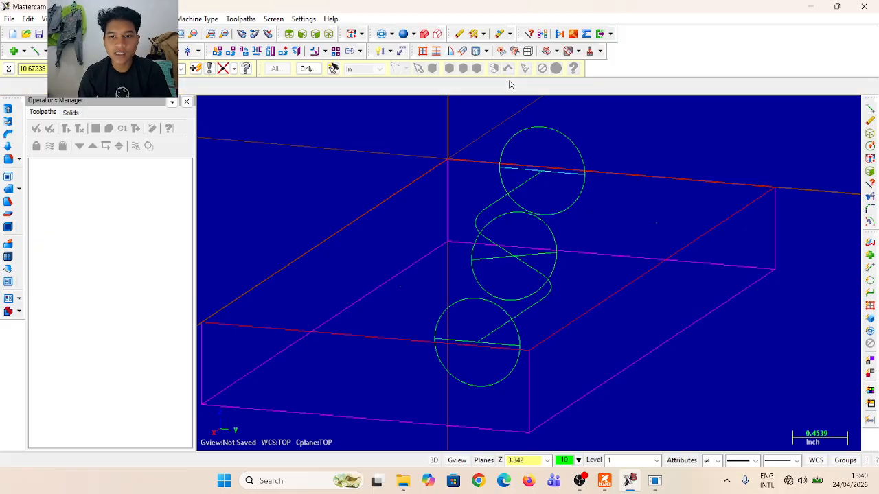
Divide the three circles at their diameter lines and remove the upper arcs, leaving closed lower half-circle profiles
{"action": "left_click", "coordinate": [173, 50]}
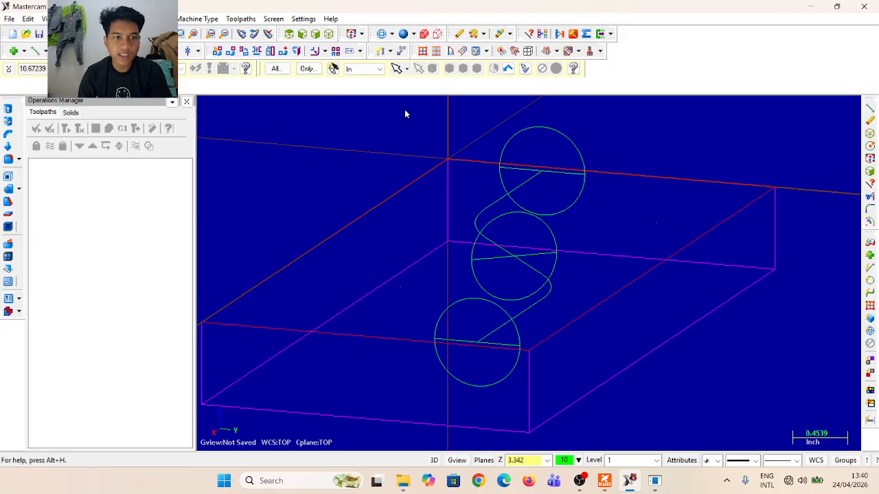
{"action": "left_click", "coordinate": [535, 127]}
{"action": "left_click", "coordinate": [539, 127]}
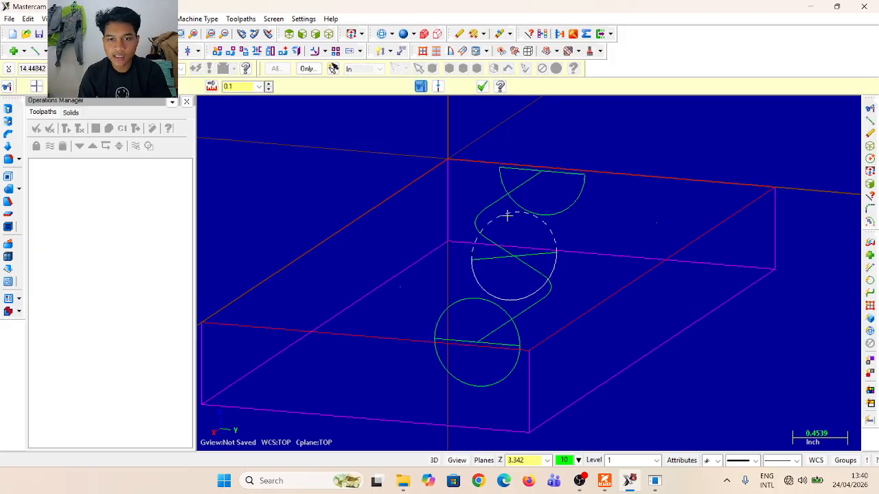
{"action": "left_click", "coordinate": [506, 214]}
{"action": "left_click", "coordinate": [459, 302]}
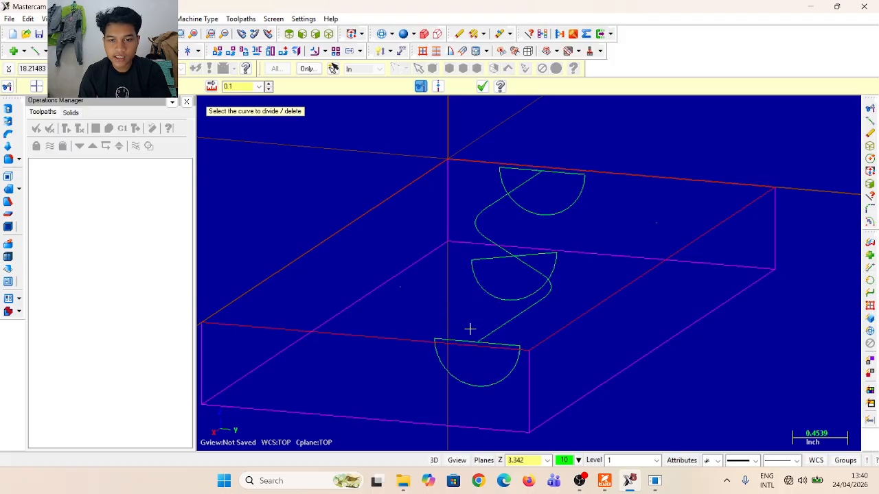
{"action": "left_click", "coordinate": [483, 86]}
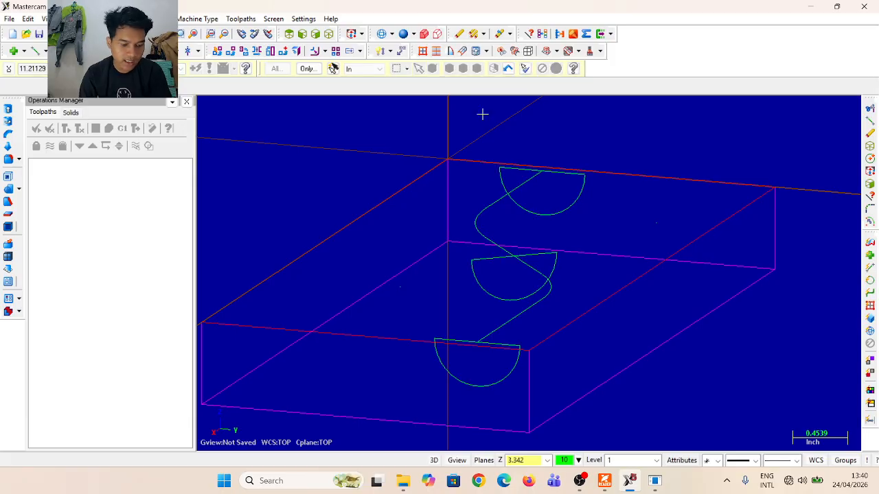
Start a Swept surface with partial chaining and define the three half-circle arcs as its across contours
{"action": "middle_click_drag", "start_coordinate": [557, 198], "coordinate": [417, 68]}
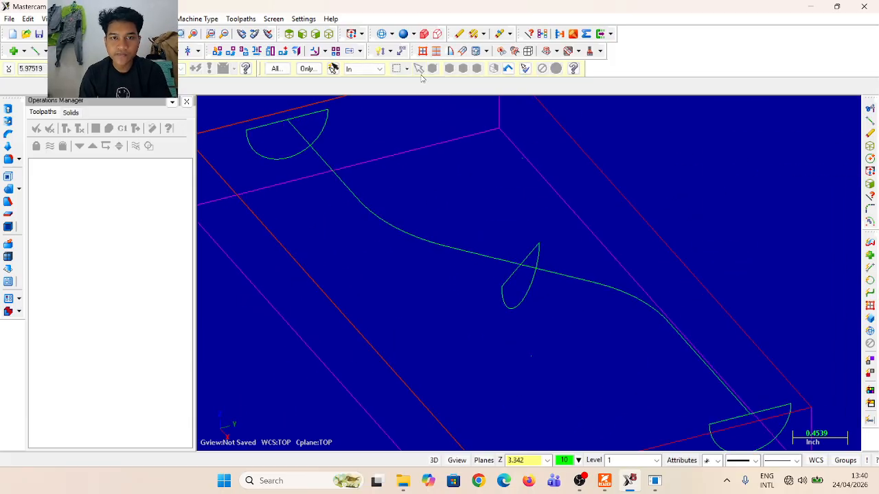
{"action": "left_click", "coordinate": [329, 33]}
{"action": "middle_click_drag", "start_coordinate": [549, 327], "coordinate": [602, 310]}
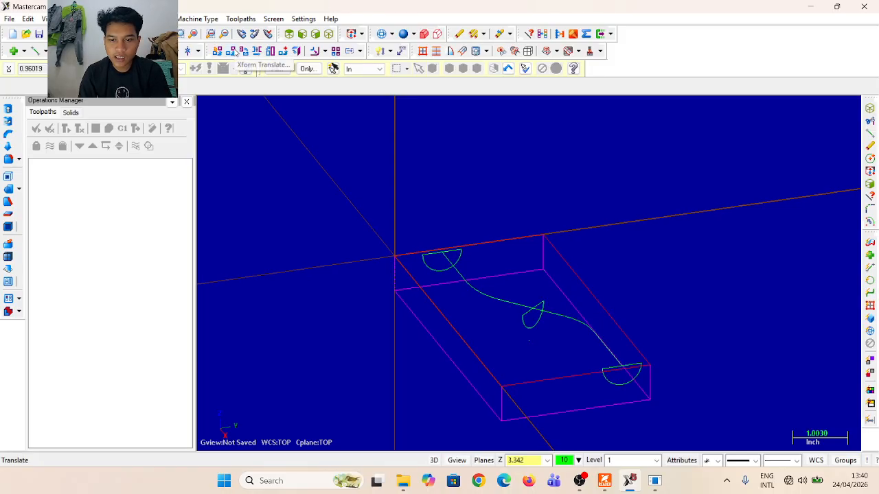
{"action": "left_click", "coordinate": [103, 19]}
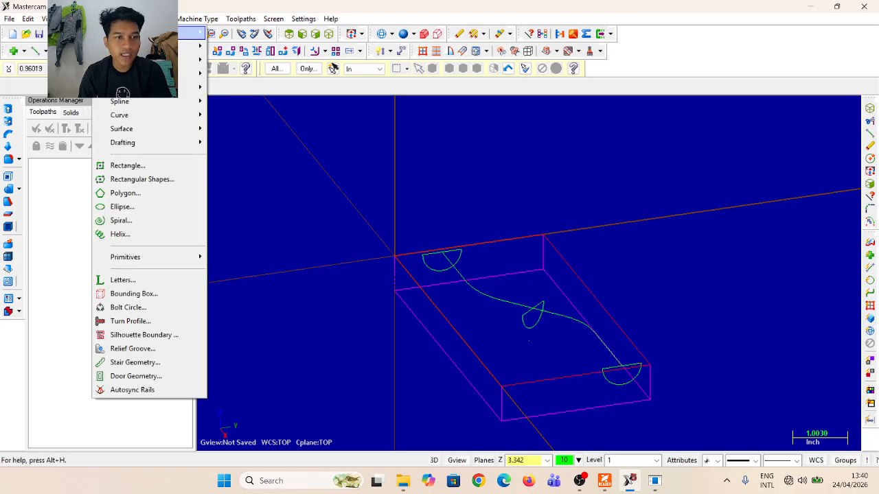
{"action": "mouse_move", "coordinate": [135, 129]}
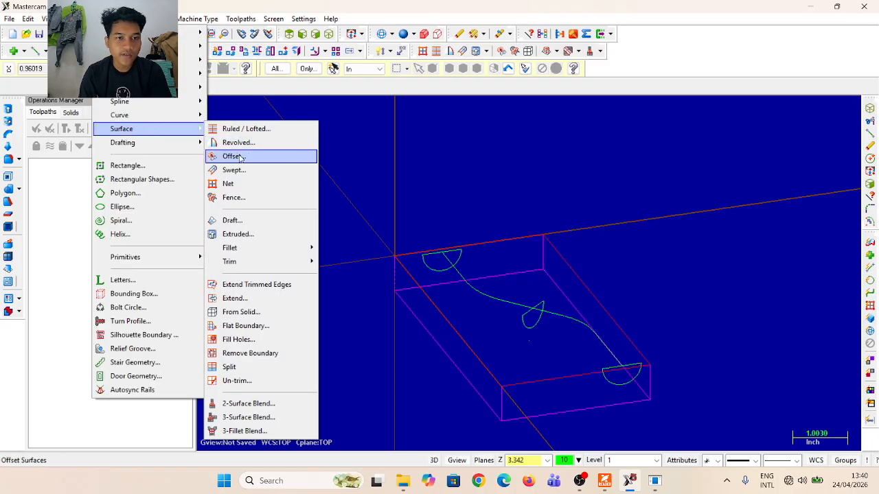
{"action": "left_click", "coordinate": [248, 171]}
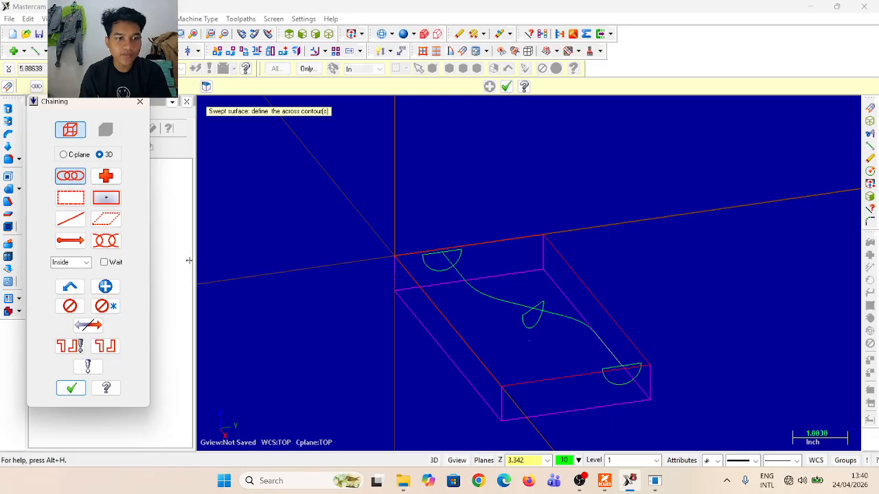
{"action": "left_click", "coordinate": [106, 240]}
{"action": "scroll", "coordinate": [649, 365], "scroll_direction": "up", "scroll_amount": 2}
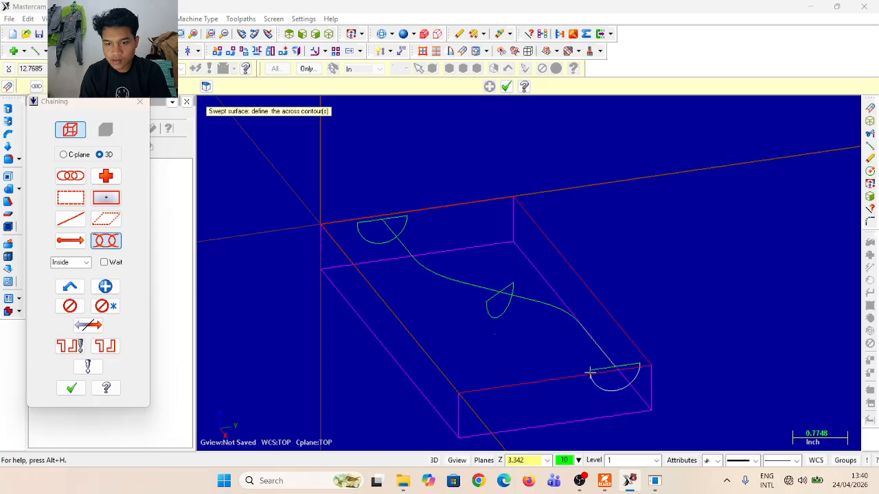
{"action": "left_click", "coordinate": [589, 373]}
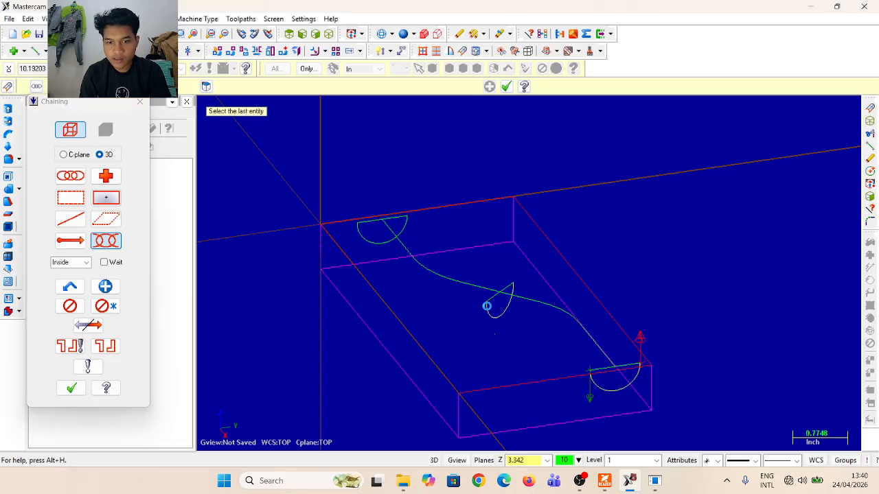
{"action": "left_click", "coordinate": [487, 306]}
{"action": "left_click", "coordinate": [519, 266]}
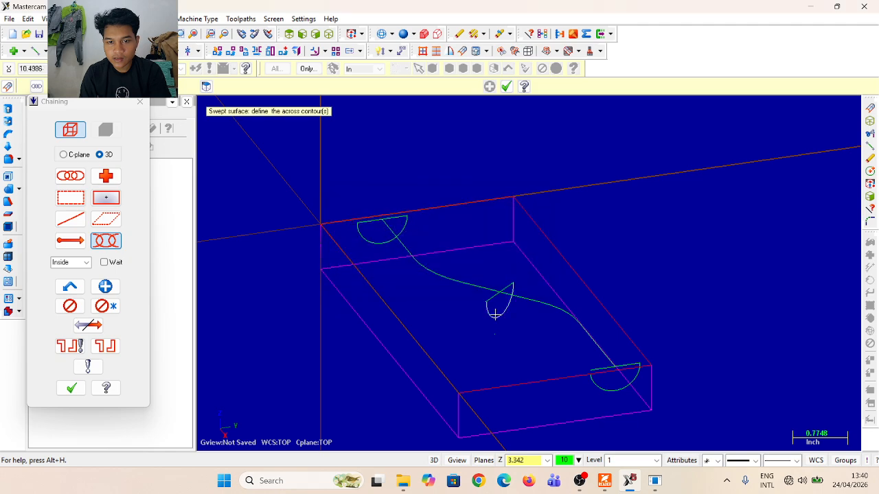
{"action": "left_click", "coordinate": [487, 306]}
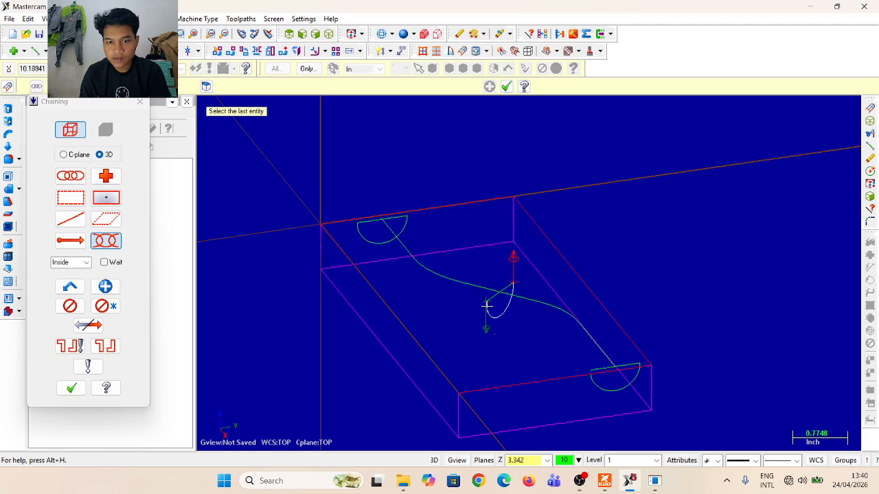
{"action": "left_click", "coordinate": [358, 231]}
{"action": "left_click", "coordinate": [510, 265]}
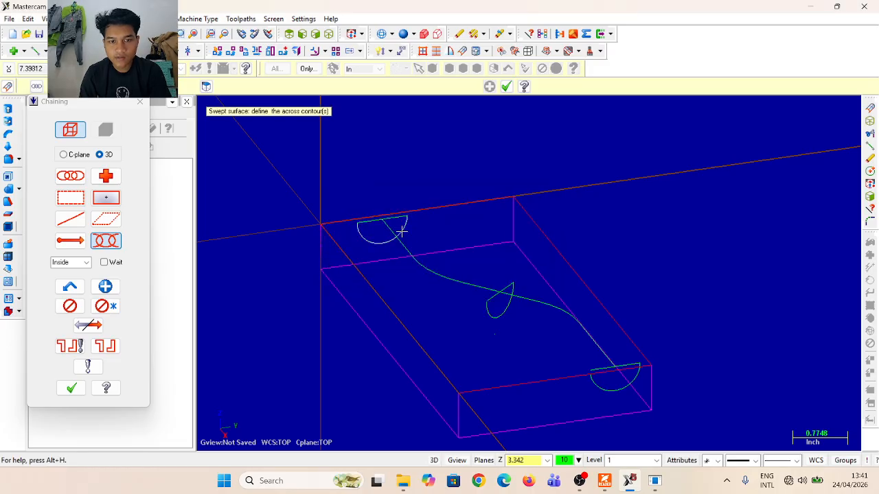
{"action": "left_click", "coordinate": [356, 230]}
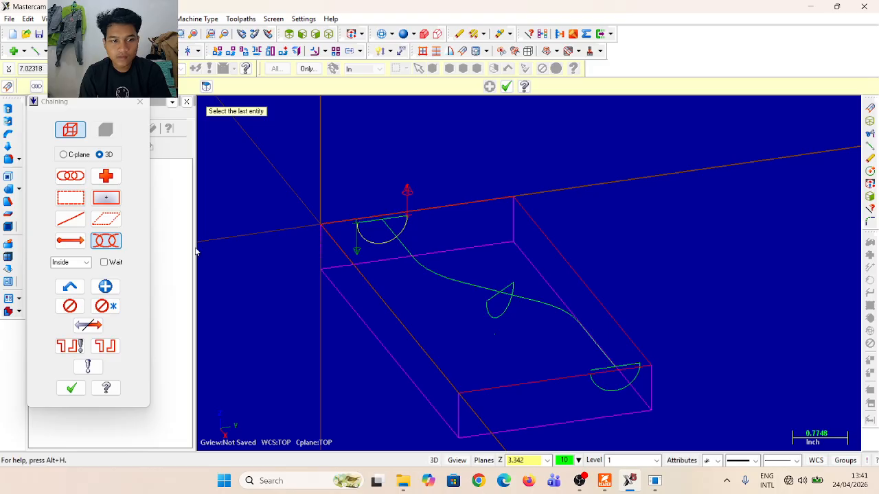
{"action": "left_click", "coordinate": [71, 389]}
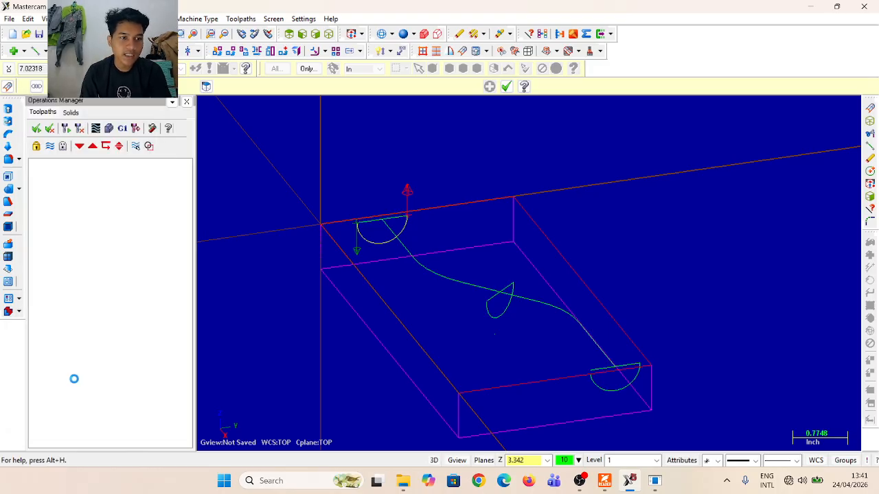
Use the curved centreline as the along contour, adjust the sweep option, and create the shaded groove surface
{"action": "left_click", "coordinate": [388, 227]}
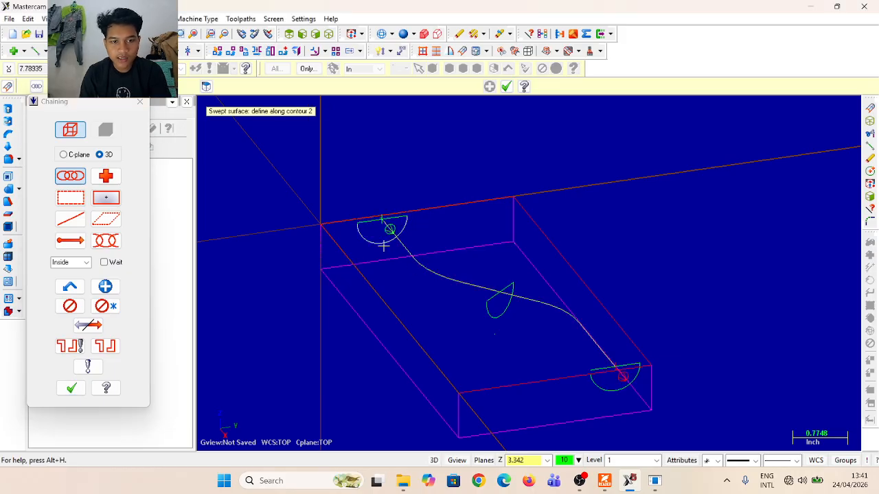
{"action": "left_click", "coordinate": [70, 388]}
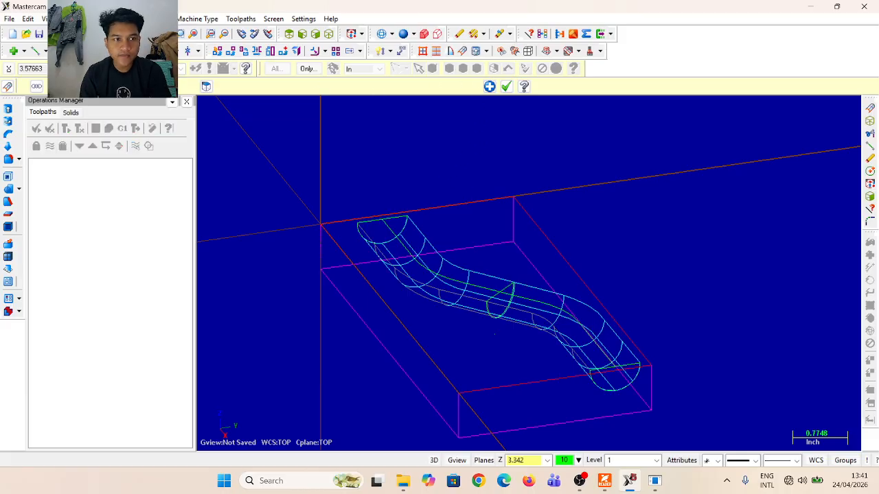
{"action": "left_click", "coordinate": [206, 86]}
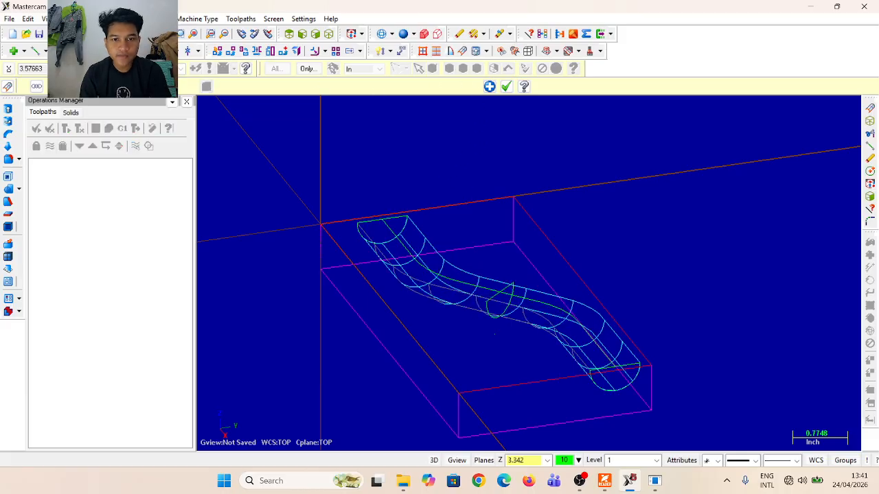
{"action": "left_click", "coordinate": [403, 33]}
{"action": "mouse_move", "coordinate": [511, 243]}
{"action": "middle_mouse_down"}
{"action": "mouse_move", "coordinate": [467, 252]}
{"action": "mouse_move", "coordinate": [481, 261]}
{"action": "mouse_move", "coordinate": [449, 227]}
{"action": "mouse_move", "coordinate": [485, 241]}
{"action": "mouse_move", "coordinate": [485, 172]}
{"action": "middle_mouse_up"}
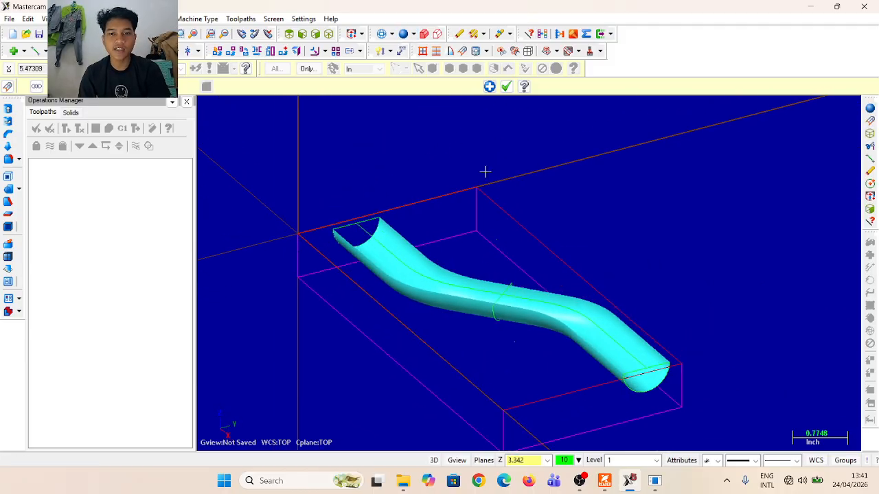
{"action": "left_click", "coordinate": [505, 86]}
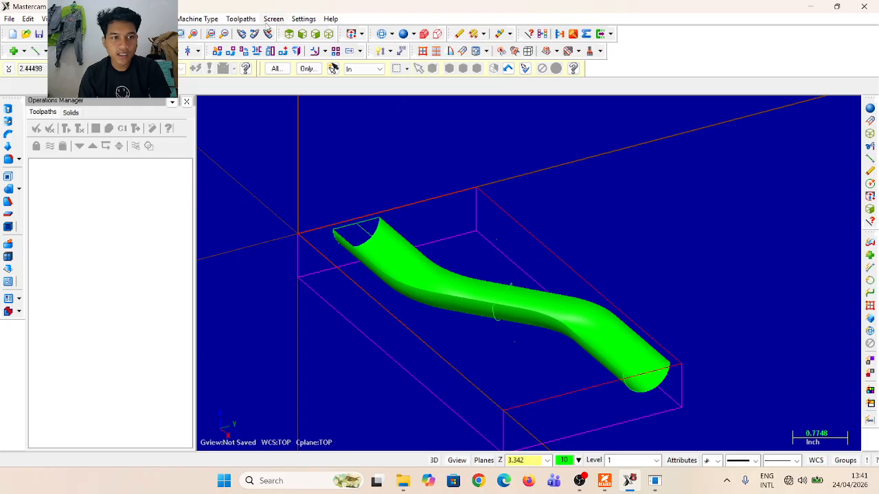
Close both ends of the groove with Flat Boundary surfaces from the end half-circle profiles and shade the model
{"action": "left_click", "coordinate": [105, 18]}
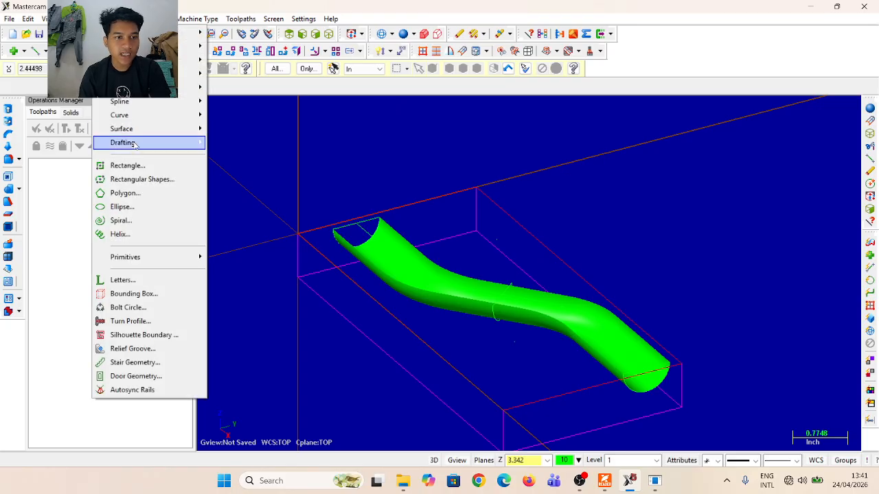
{"action": "mouse_move", "coordinate": [137, 129]}
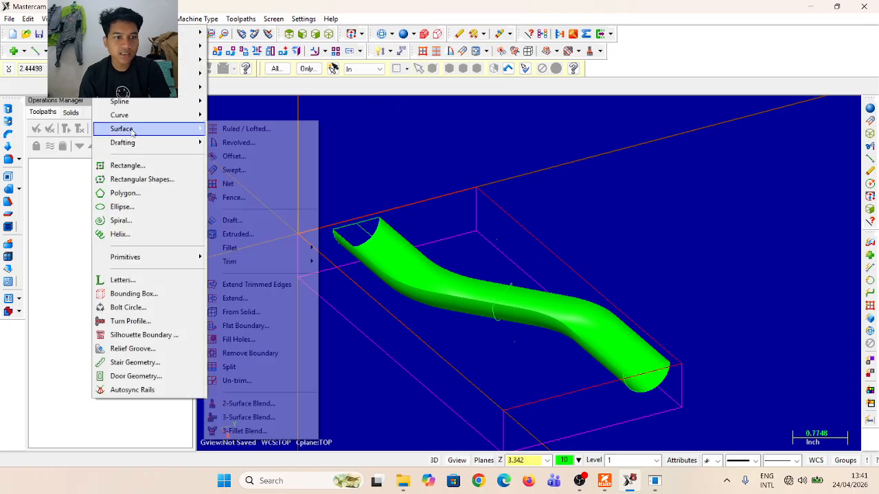
{"action": "left_click", "coordinate": [274, 326]}
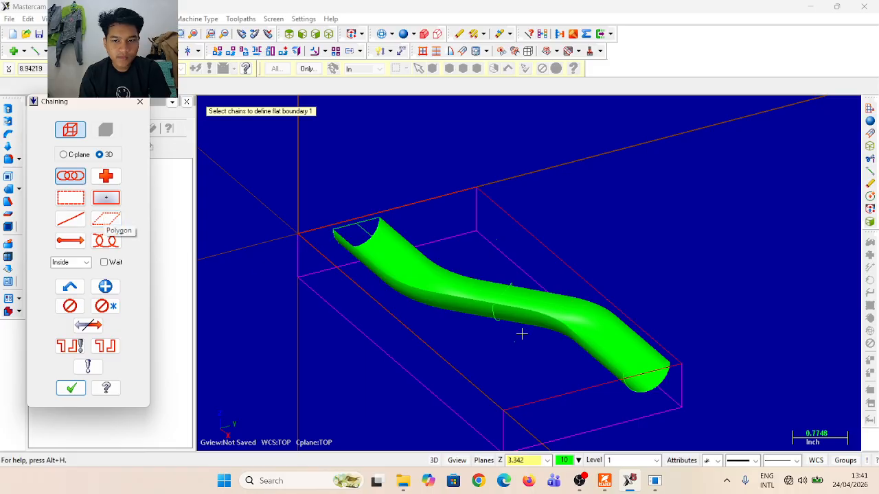
{"action": "scroll", "coordinate": [618, 357], "scroll_direction": "up", "scroll_amount": 2}
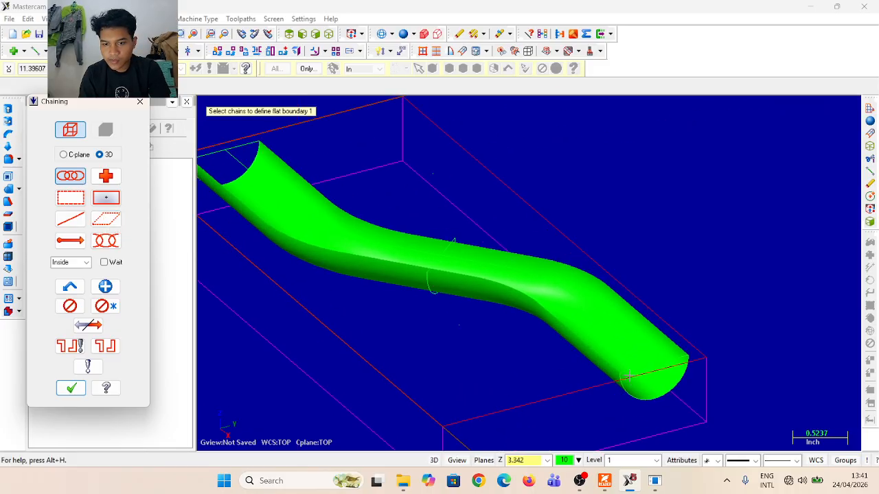
{"action": "left_click", "coordinate": [386, 34]}
{"action": "scroll", "coordinate": [618, 371], "scroll_direction": "up", "scroll_amount": 2}
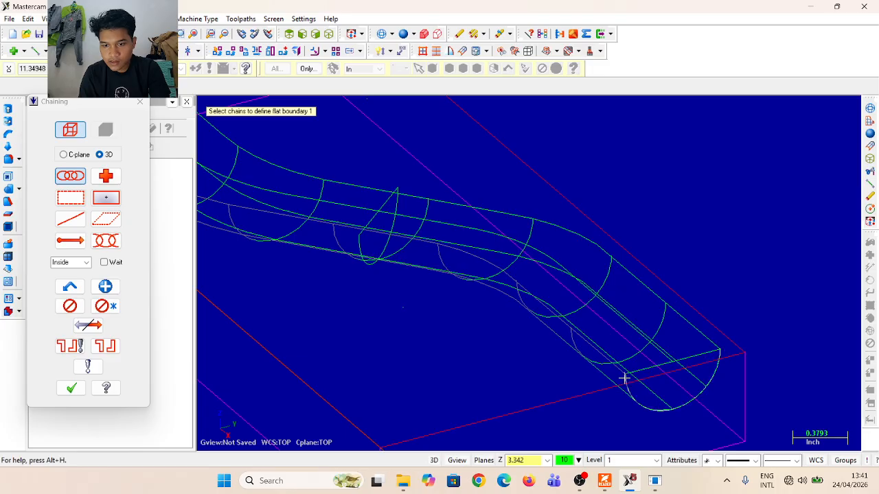
{"action": "left_click", "coordinate": [626, 377]}
{"action": "scroll", "coordinate": [824, 313], "scroll_direction": "down", "scroll_amount": 2}
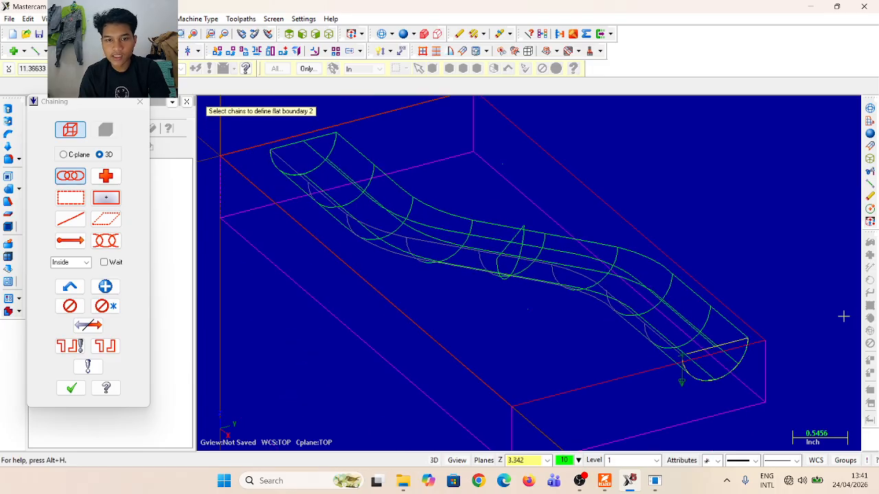
{"action": "left_click", "coordinate": [270, 152]}
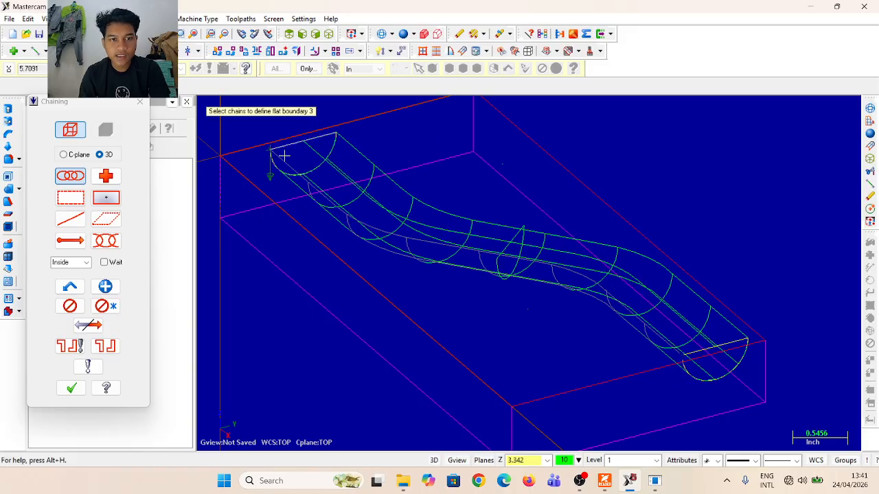
{"action": "left_click", "coordinate": [70, 390]}
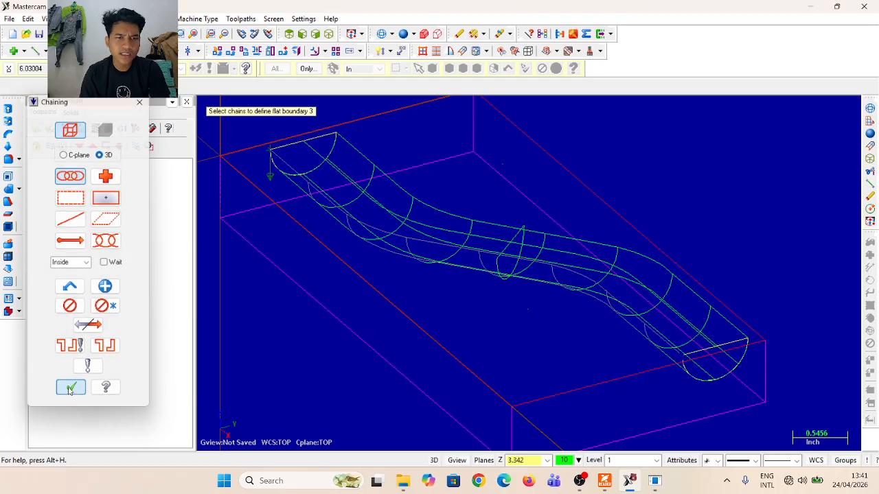
{"action": "left_click", "coordinate": [404, 33]}
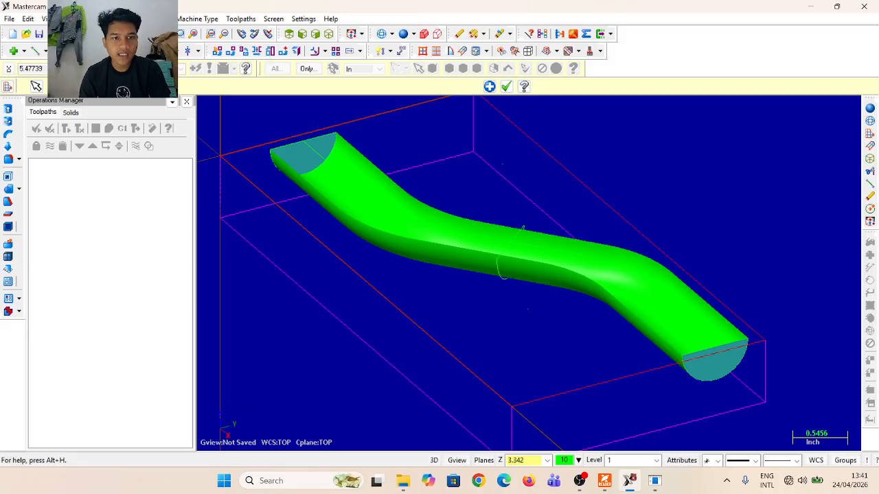
Start a surface-to-surface fillet with the groove as the first set and the flat cap at the end nearest the origin as the second
{"action": "left_click", "coordinate": [102, 19]}
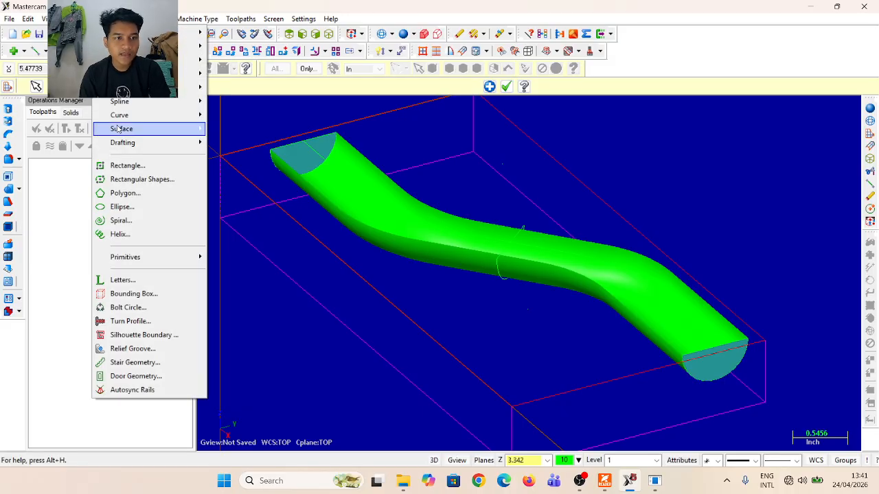
{"action": "mouse_move", "coordinate": [121, 129]}
{"action": "mouse_move", "coordinate": [257, 248]}
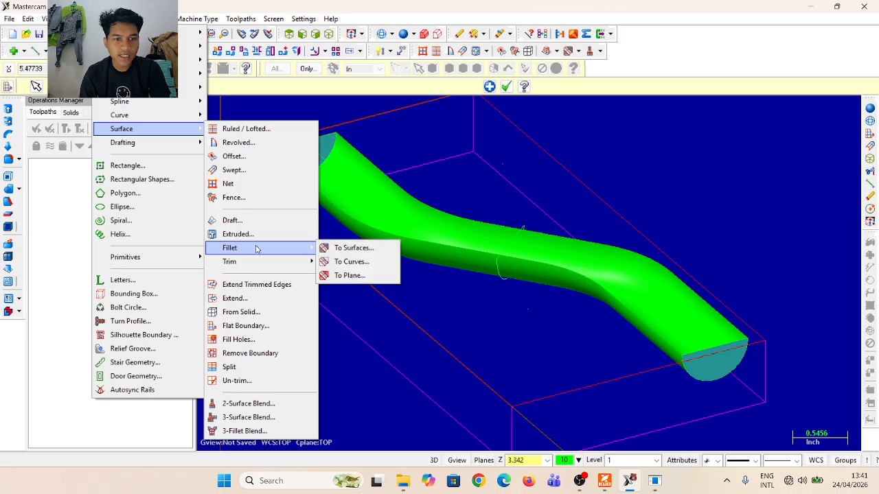
{"action": "left_click", "coordinate": [359, 250]}
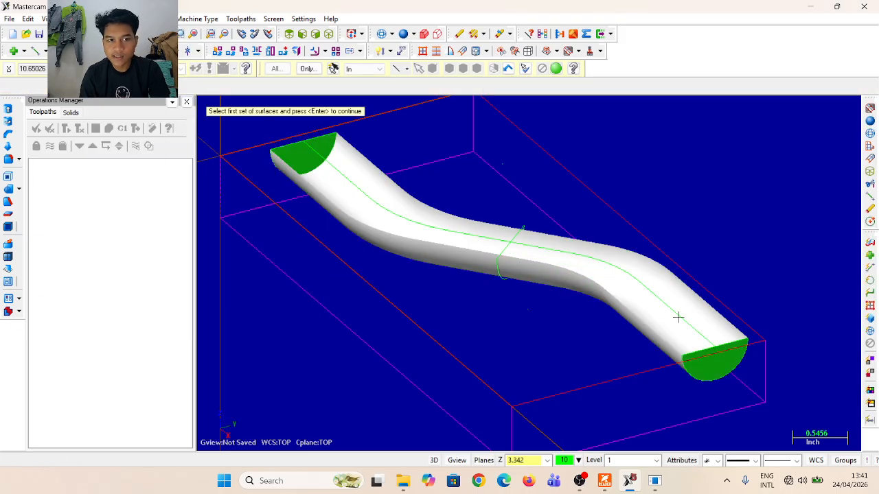
{"action": "left_click", "coordinate": [323, 181]}
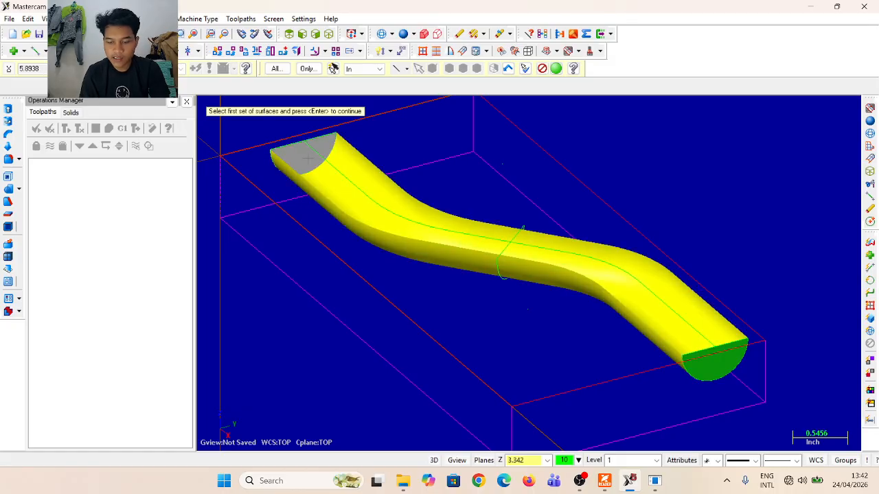
{"action": "key", "text": "Return"}
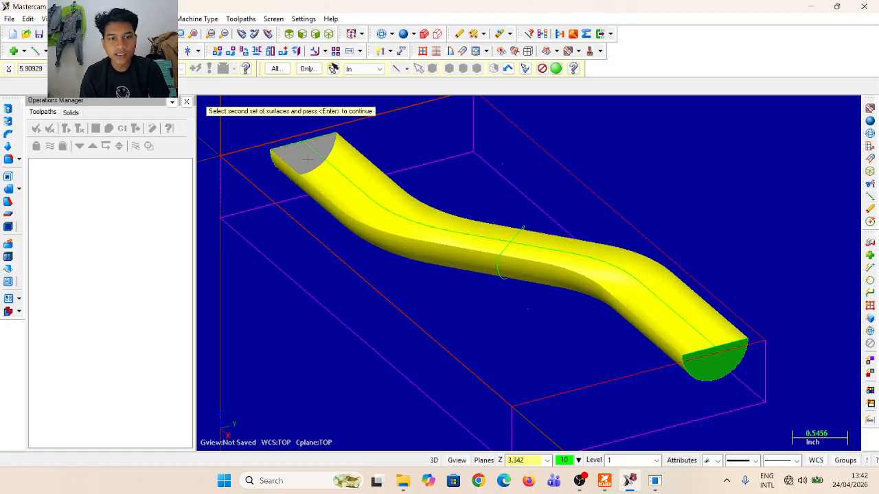
{"action": "left_click", "coordinate": [307, 160]}
{"action": "key", "text": "Return"}
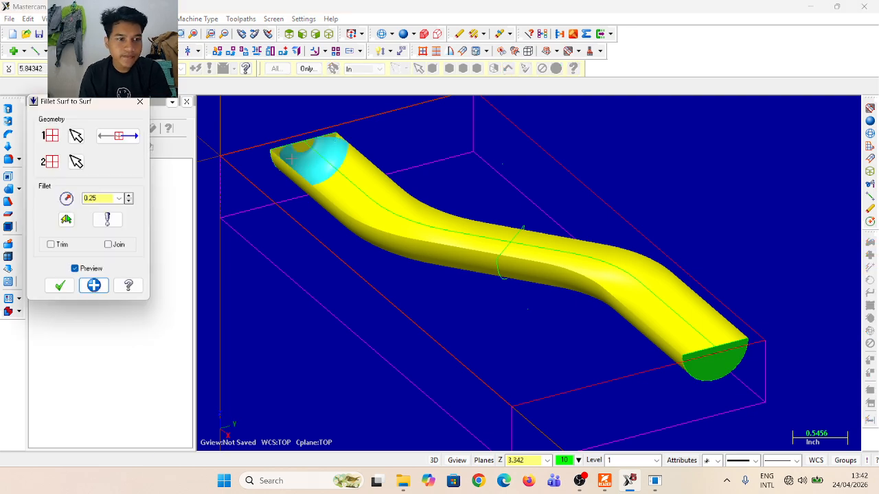
Set the fillet radius to 0.1 and display the model as wireframe around the capped end
{"action": "double_click", "coordinate": [101, 198]}
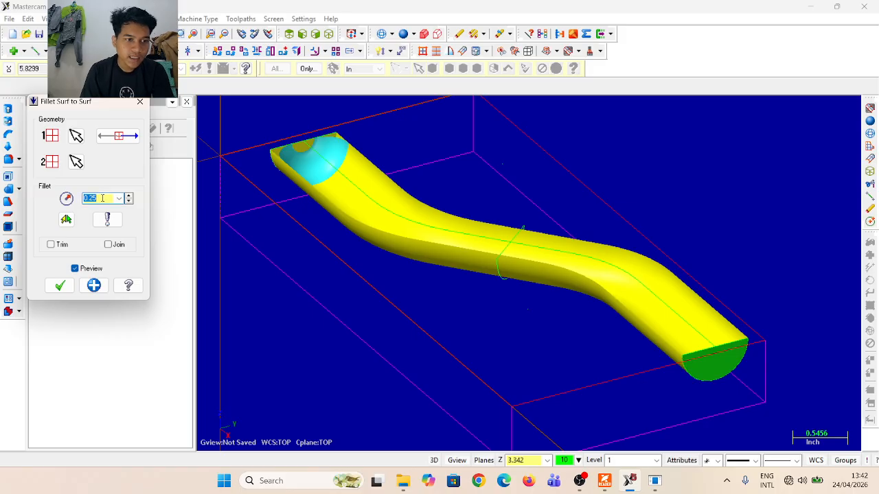
{"action": "type", "text": "0.1"}
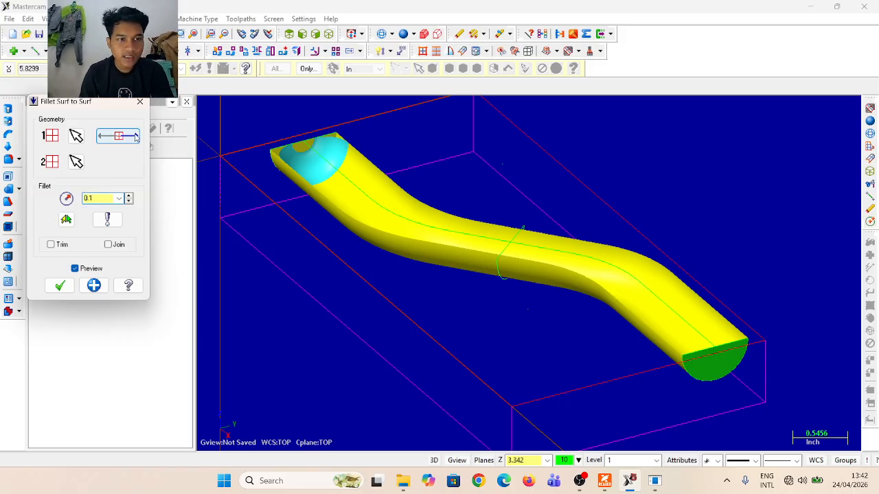
{"action": "key", "text": "Return"}
{"action": "middle_click_drag", "start_coordinate": [309, 202], "coordinate": [343, 137]}
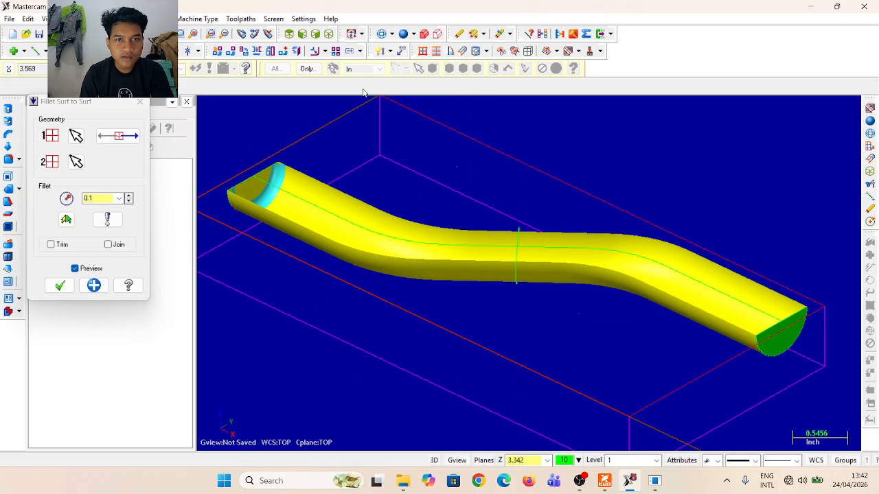
{"action": "left_click", "coordinate": [382, 33]}
{"action": "scroll", "coordinate": [275, 147], "scroll_direction": "up", "scroll_amount": 2}
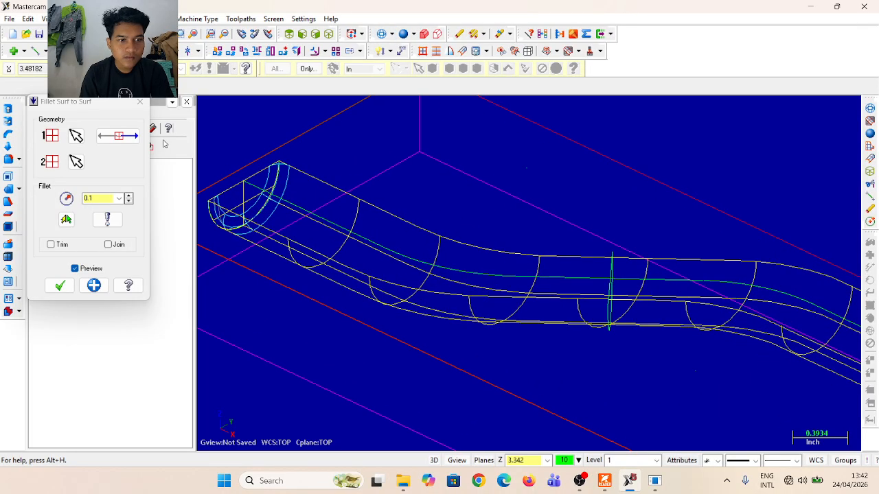
Check the surface normals, enable Trim, and create the fillet at this end of the groove
{"action": "left_click", "coordinate": [117, 135]}
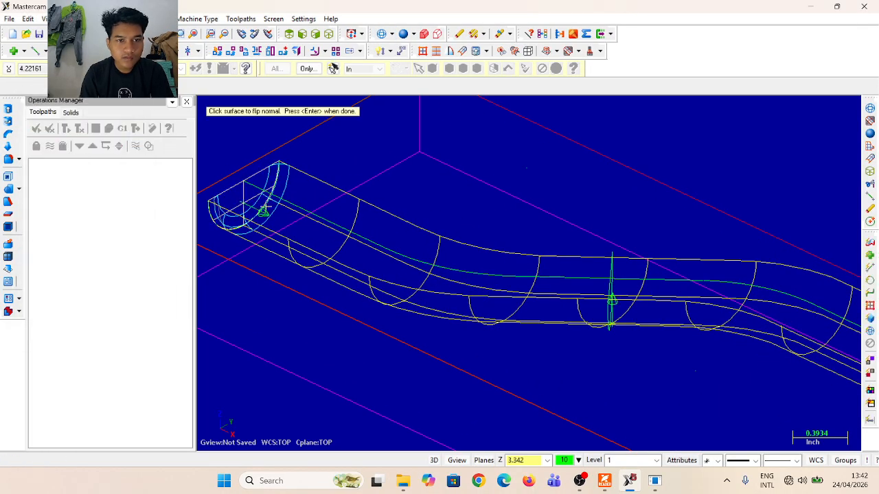
{"action": "mouse_move", "coordinate": [652, 485]}
{"action": "key", "text": "Return"}
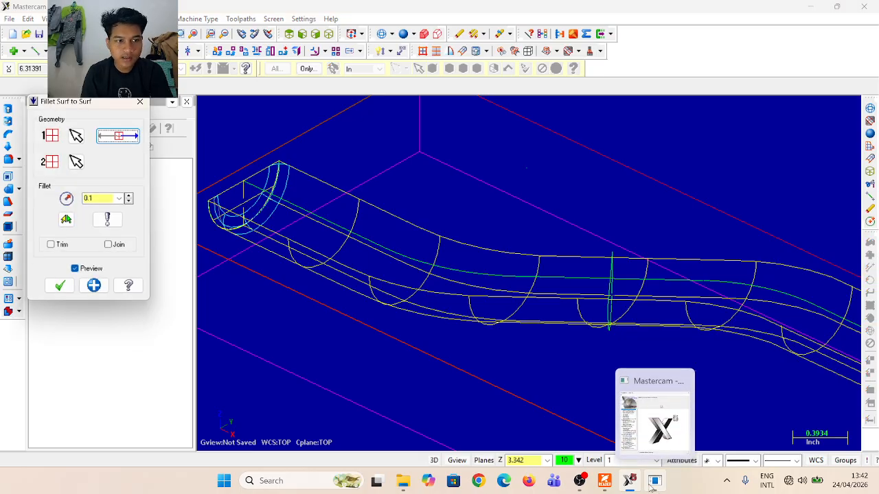
{"action": "left_click", "coordinate": [55, 246]}
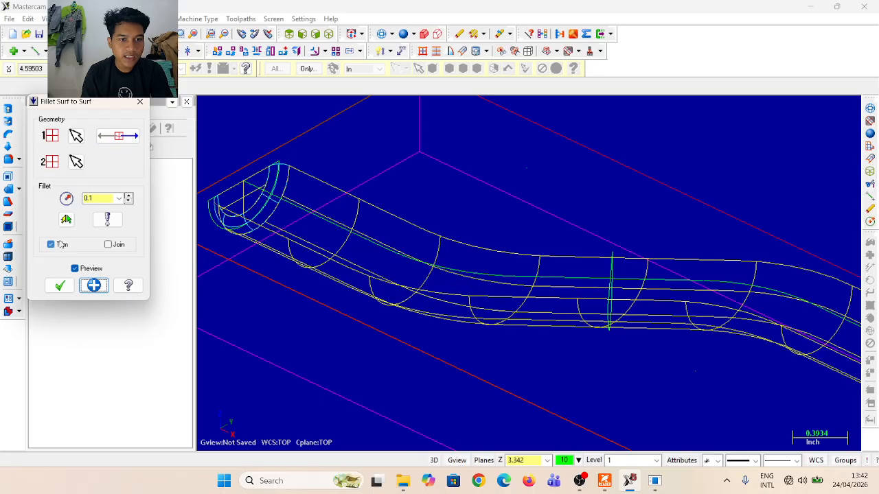
{"action": "left_click", "coordinate": [55, 286]}
Shade the model and set up another surface-to-surface fillet between the groove surface and the flat cap at the opposite end
{"action": "middle_click_drag", "start_coordinate": [624, 408], "coordinate": [526, 364]}
{"action": "scroll", "coordinate": [537, 305], "scroll_direction": "down", "scroll_amount": 4}
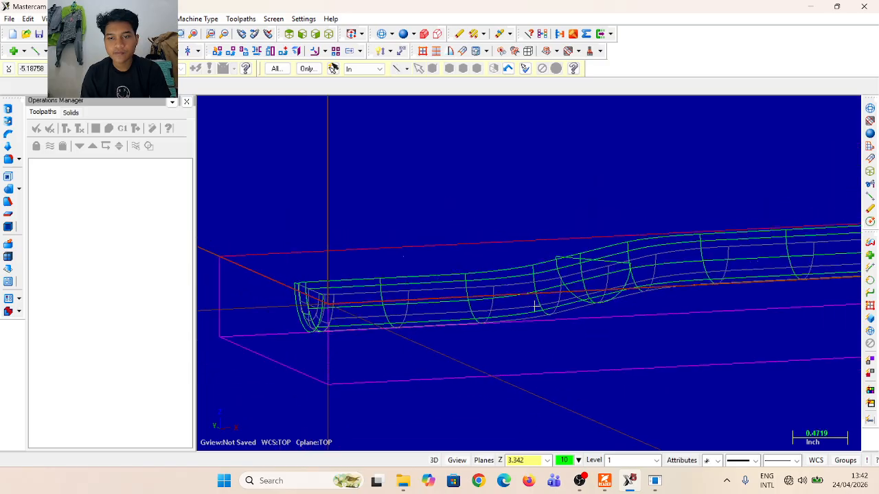
{"action": "middle_click_drag", "start_coordinate": [712, 249], "coordinate": [661, 243]}
{"action": "scroll", "coordinate": [651, 172], "scroll_direction": "up", "scroll_amount": 3}
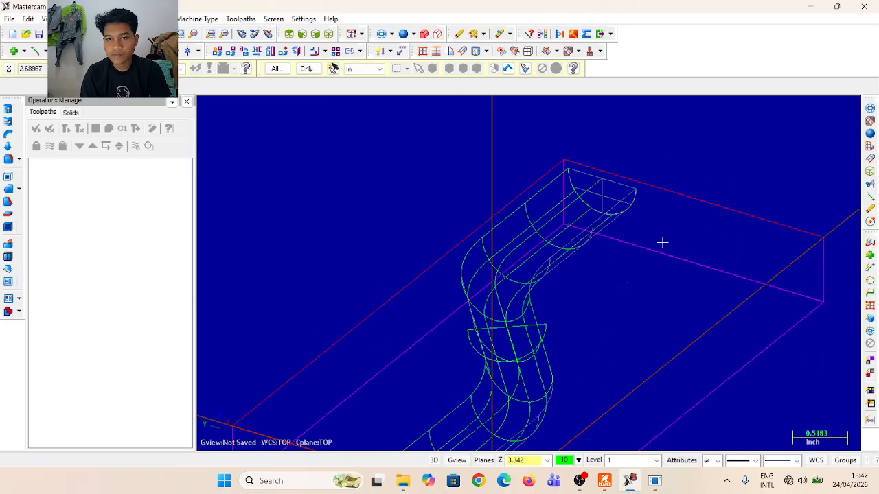
{"action": "left_click", "coordinate": [424, 33]}
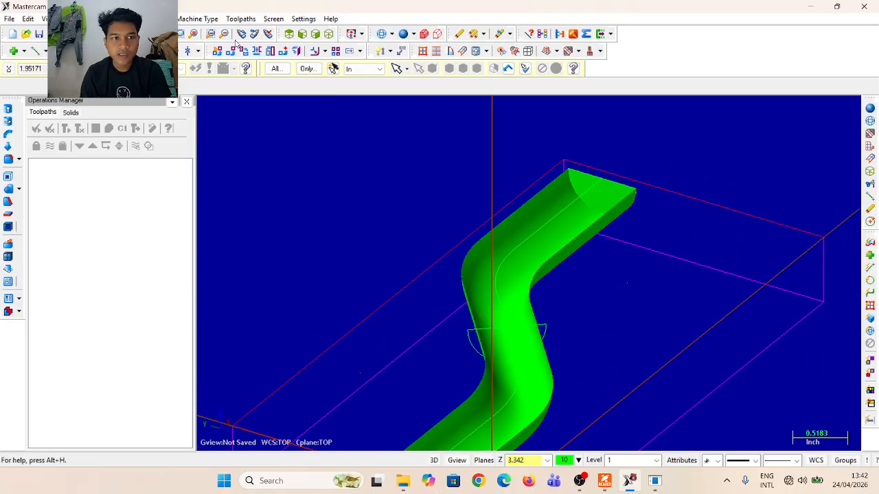
{"action": "left_click", "coordinate": [103, 18]}
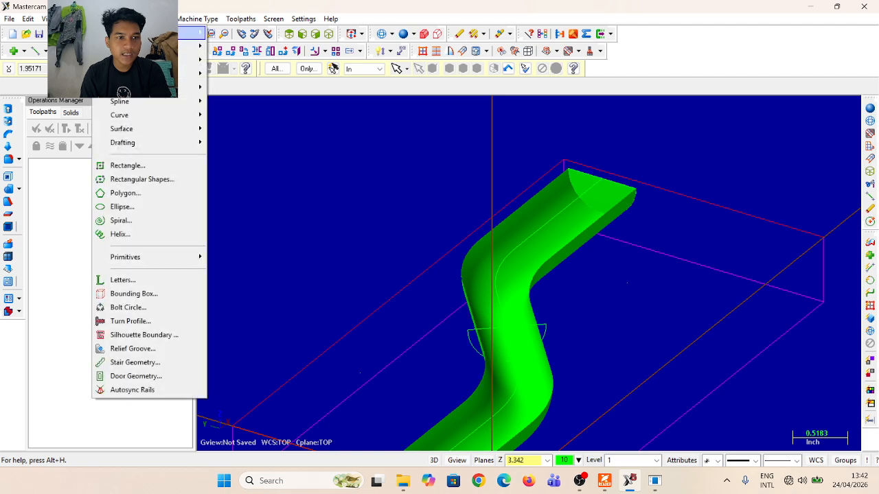
{"action": "mouse_move", "coordinate": [153, 137]}
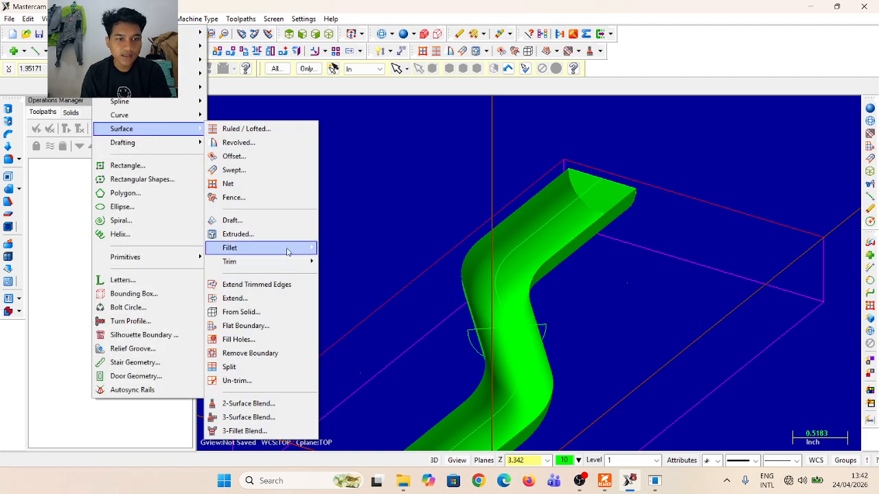
{"action": "mouse_move", "coordinate": [302, 252]}
{"action": "left_click", "coordinate": [354, 249]}
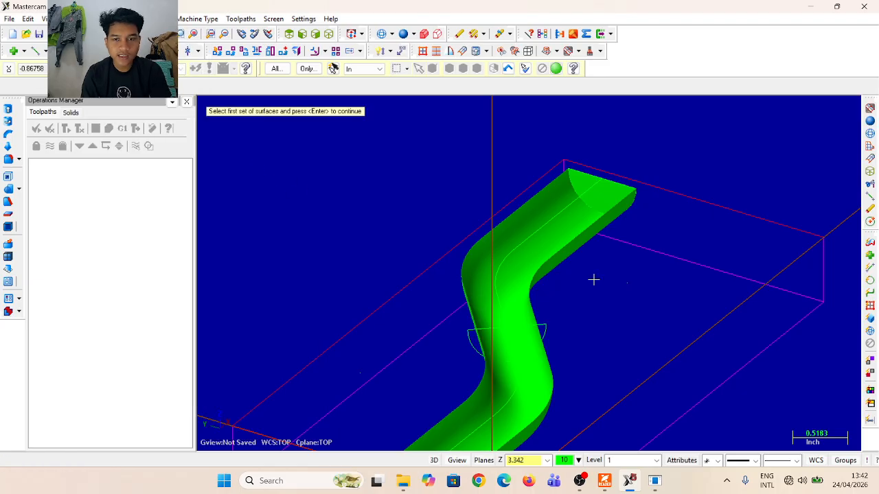
{"action": "left_click", "coordinate": [563, 240]}
{"action": "key", "text": "Return"}
{"action": "left_click", "coordinate": [581, 228]}
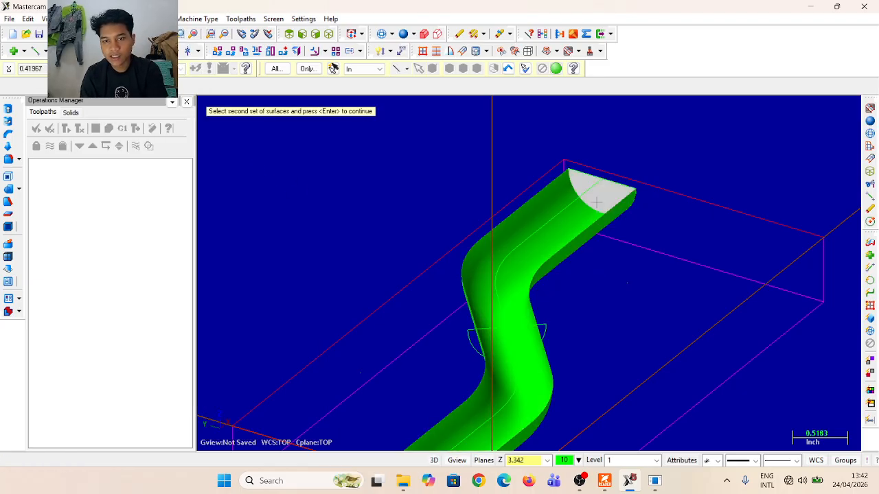
{"action": "key", "text": "Return"}
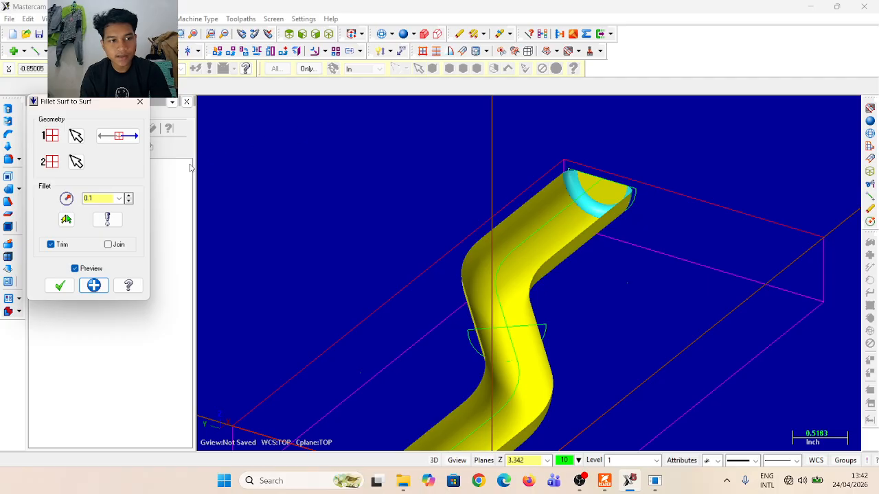
Flip the end cap's normal toward the inside of the groove and create the trimmed 0.1 fillet
{"action": "left_click", "coordinate": [118, 136]}
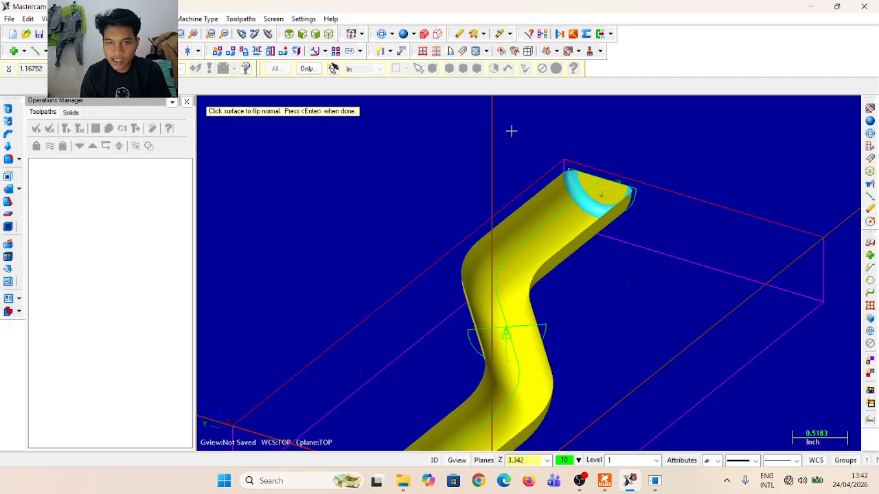
{"action": "left_click", "coordinate": [382, 51]}
{"action": "scroll", "coordinate": [609, 193], "scroll_direction": "up", "scroll_amount": 3}
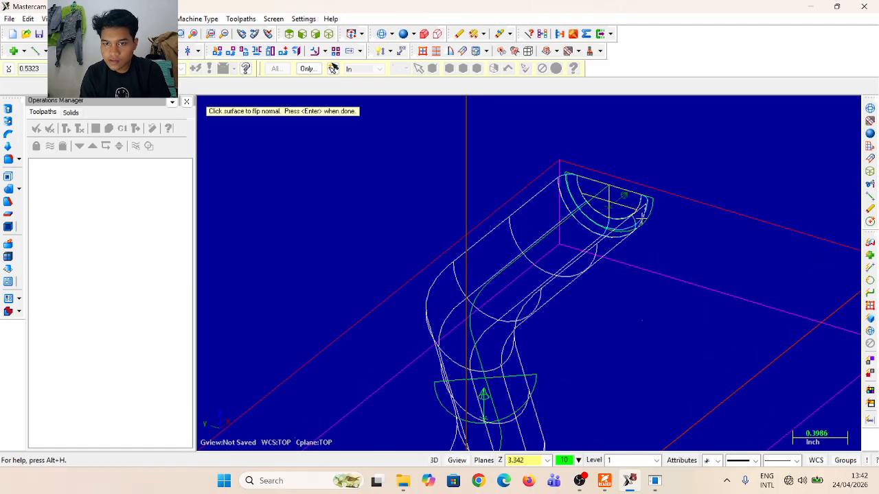
{"action": "scroll", "coordinate": [609, 193], "scroll_direction": "up", "scroll_amount": 1}
{"action": "left_click", "coordinate": [613, 203]}
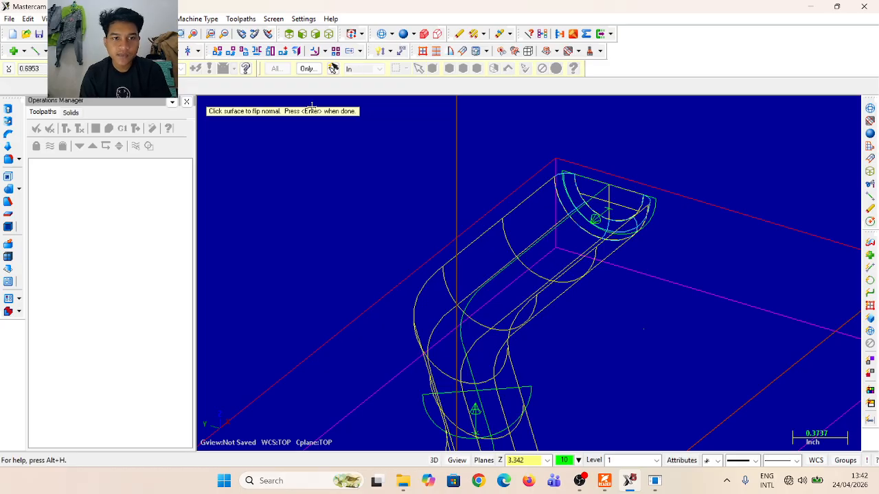
{"action": "key", "text": "Return"}
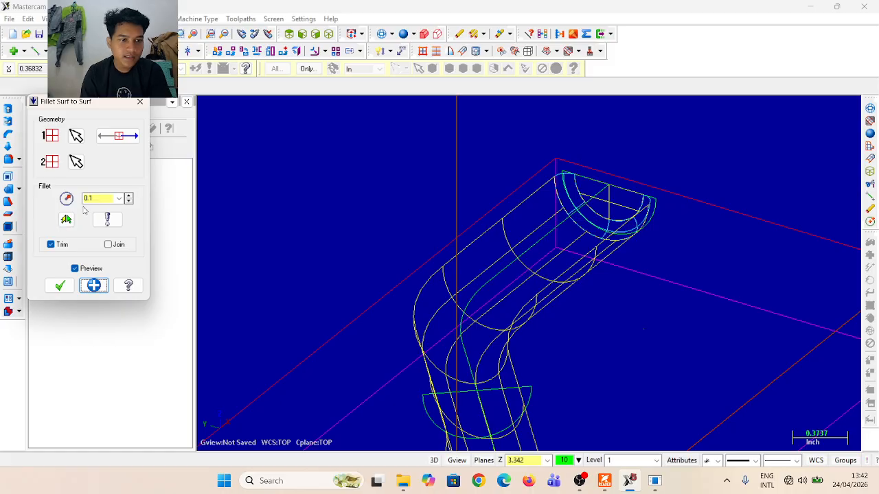
{"action": "left_click", "coordinate": [59, 286]}
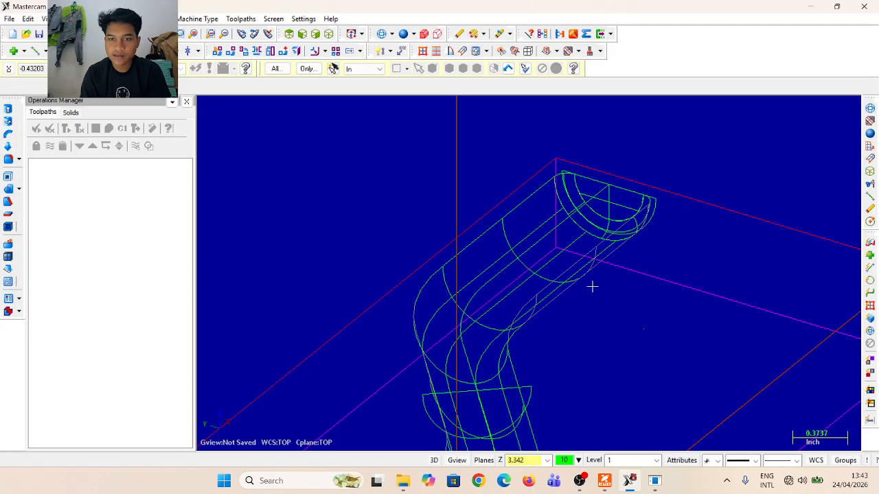
Shade the filleted groove and show the whole model in isometric view
{"action": "left_click", "coordinate": [403, 34]}
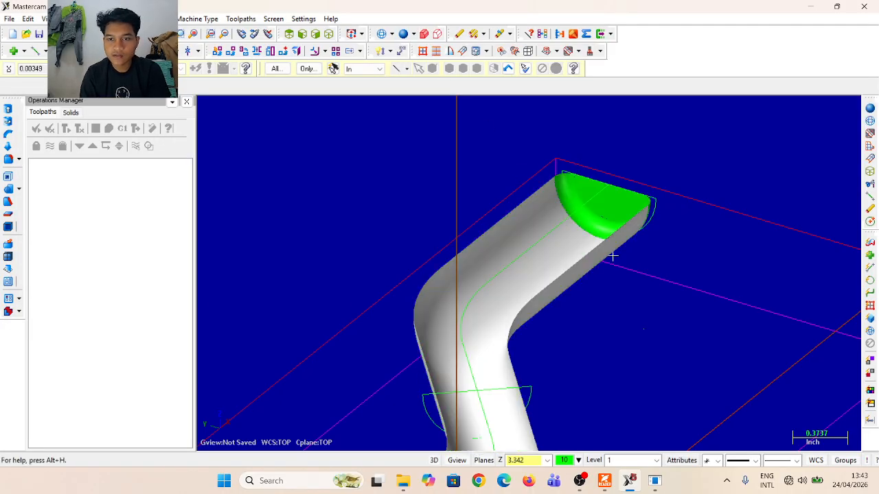
{"action": "middle_click_drag", "start_coordinate": [611, 254], "coordinate": [742, 280]}
{"action": "scroll", "coordinate": [504, 244], "scroll_direction": "down", "scroll_amount": 5}
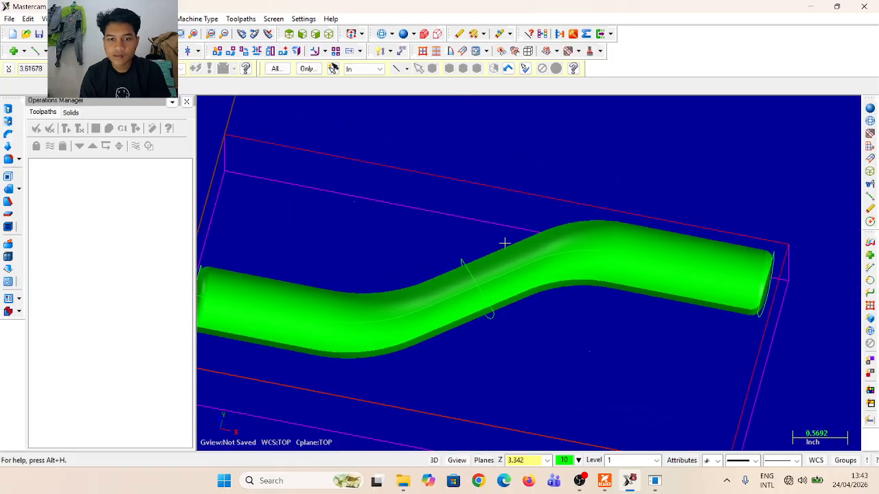
{"action": "left_click", "coordinate": [329, 34]}
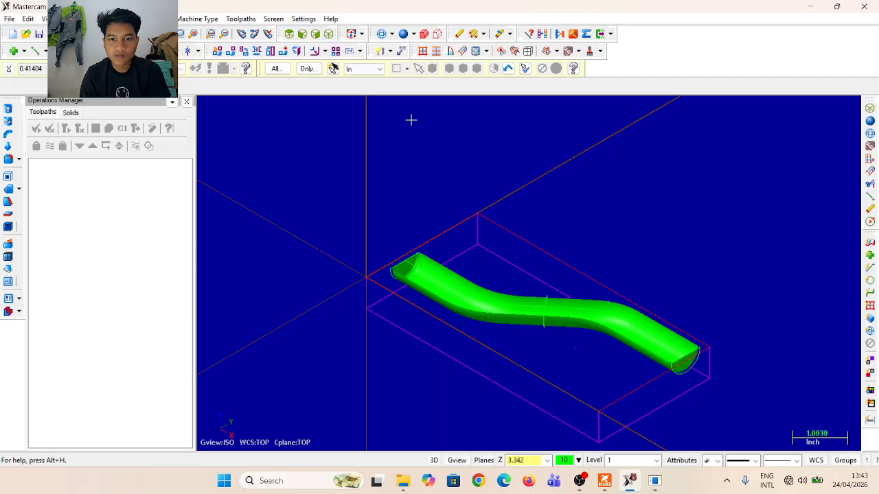
{"action": "scroll", "coordinate": [583, 310], "scroll_direction": "up", "scroll_amount": 2}
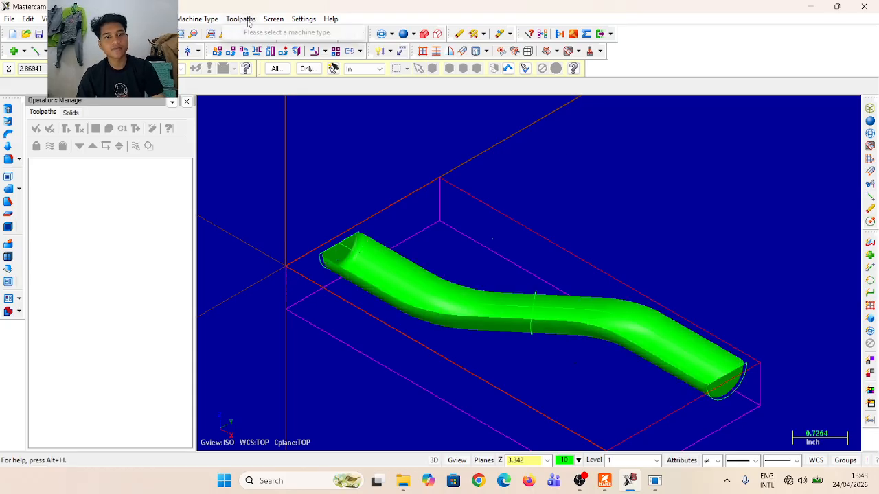
Assign the default mill machine to the part
{"action": "left_click", "coordinate": [202, 19]}
{"action": "mouse_move", "coordinate": [210, 35]}
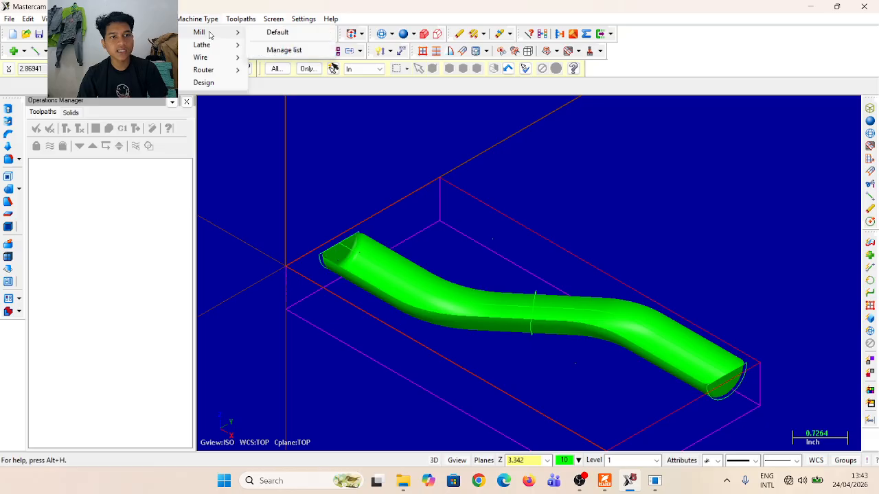
{"action": "left_click", "coordinate": [266, 34]}
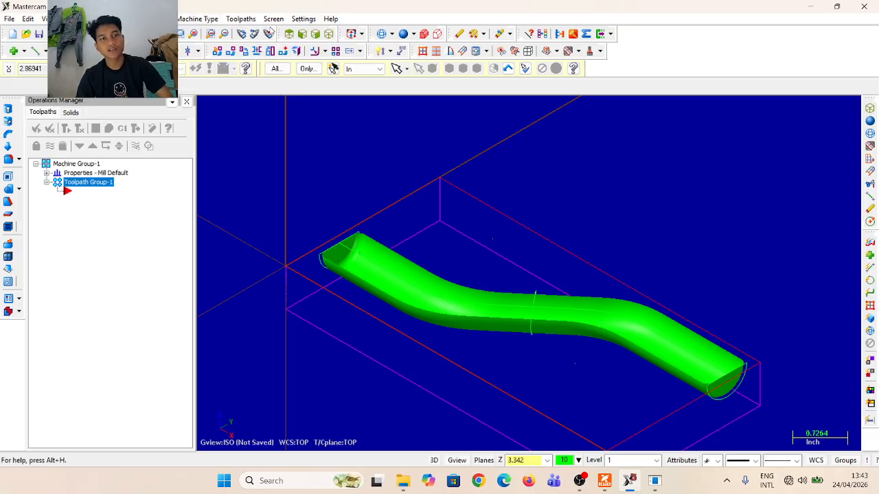
In the machine group's tool settings, enable sequential tool numbering, duplicate-number warnings, and modal overrides for clearance height, retract height and feed plane
{"action": "double_click", "coordinate": [117, 173]}
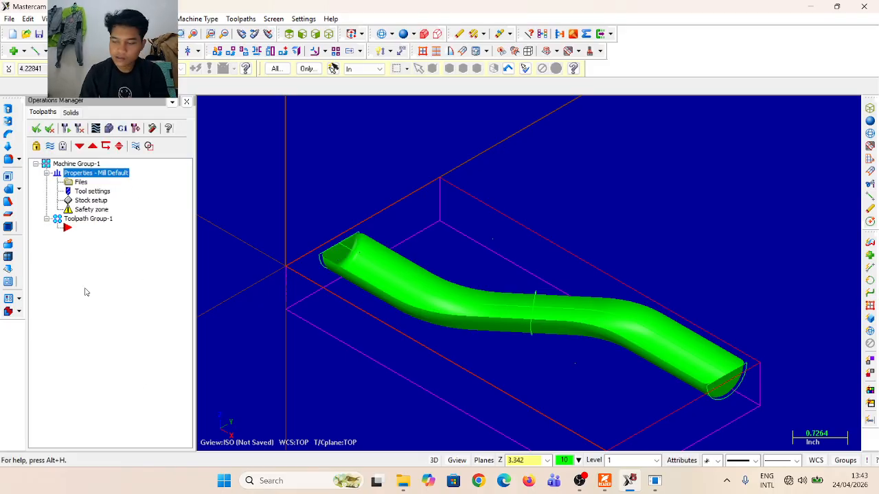
{"action": "left_click", "coordinate": [82, 192]}
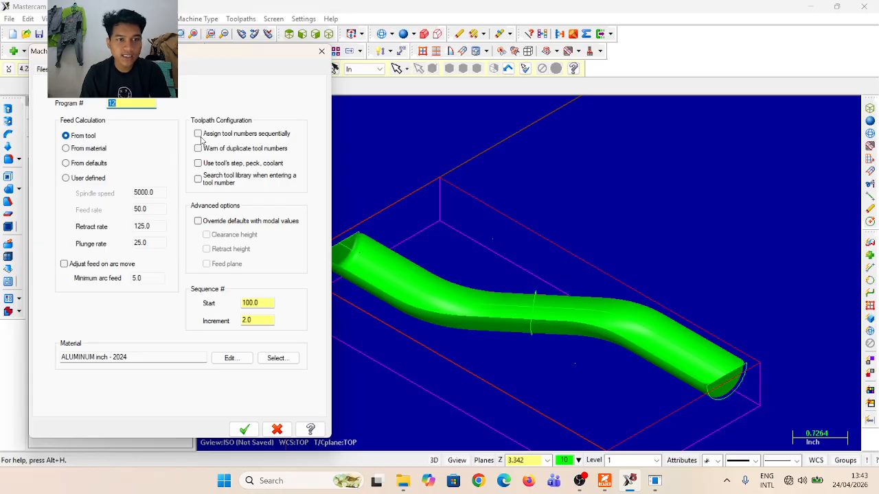
{"action": "left_click", "coordinate": [218, 221]}
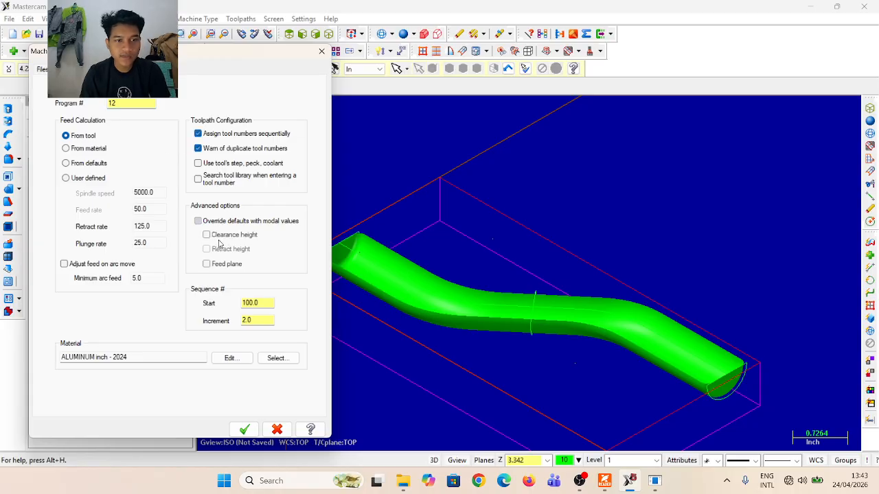
{"action": "left_click", "coordinate": [207, 235]}
{"action": "left_click", "coordinate": [206, 249]}
{"action": "left_click", "coordinate": [207, 265]}
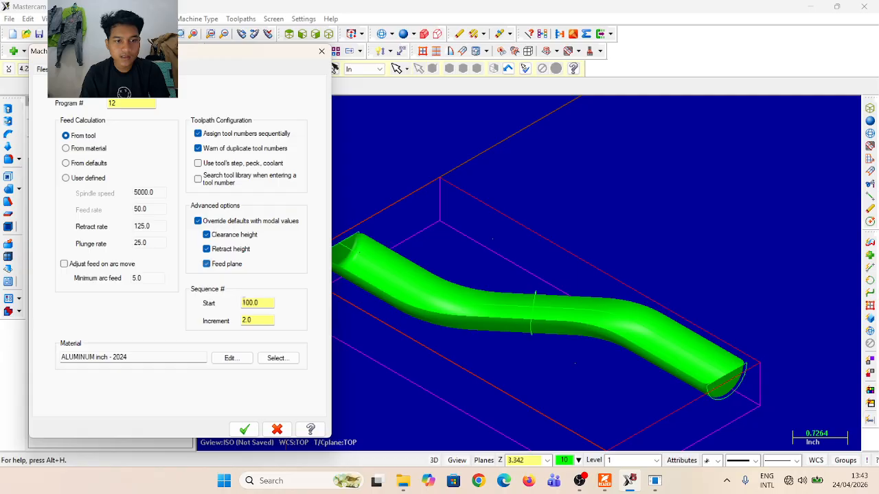
Set the sequence numbers to start at 1 with an increment of 1
{"action": "double_click", "coordinate": [262, 305]}
{"action": "type", "text": "1"}
{"action": "key", "text": "Tab"}
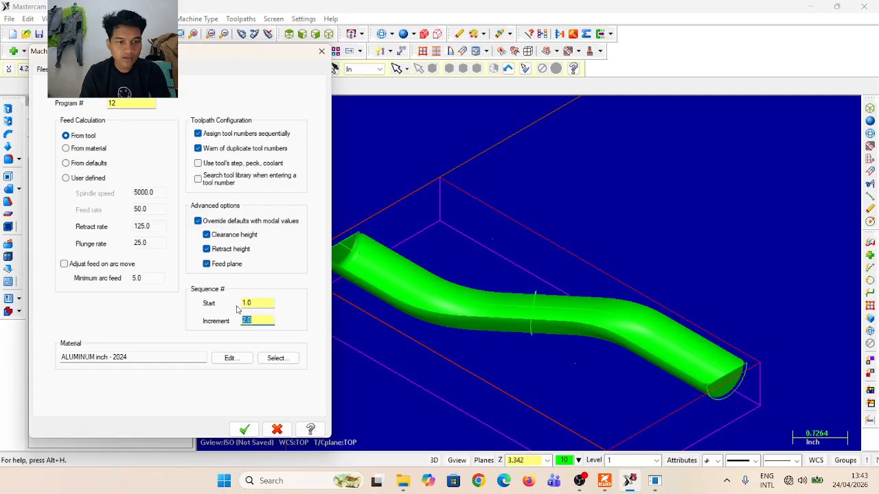
{"action": "type", "text": "1"}
Choose ALUMINUM inch - 6061 from the Mill library as the stock material
{"action": "left_click", "coordinate": [276, 358]}
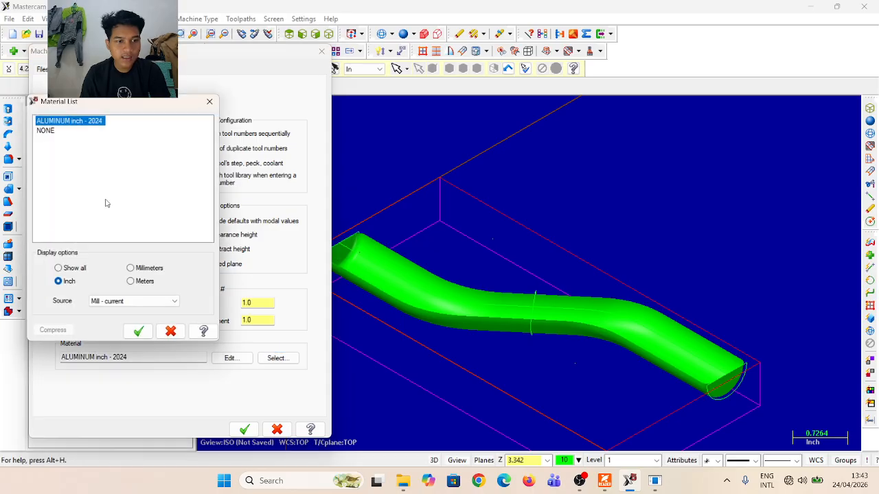
{"action": "left_click", "coordinate": [146, 302]}
{"action": "left_click", "coordinate": [148, 319]}
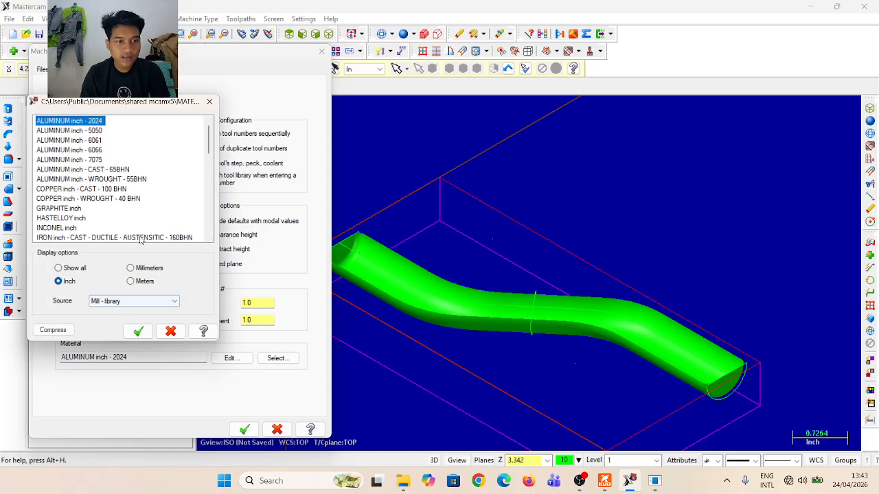
{"action": "left_click", "coordinate": [98, 141]}
{"action": "left_click", "coordinate": [138, 332]}
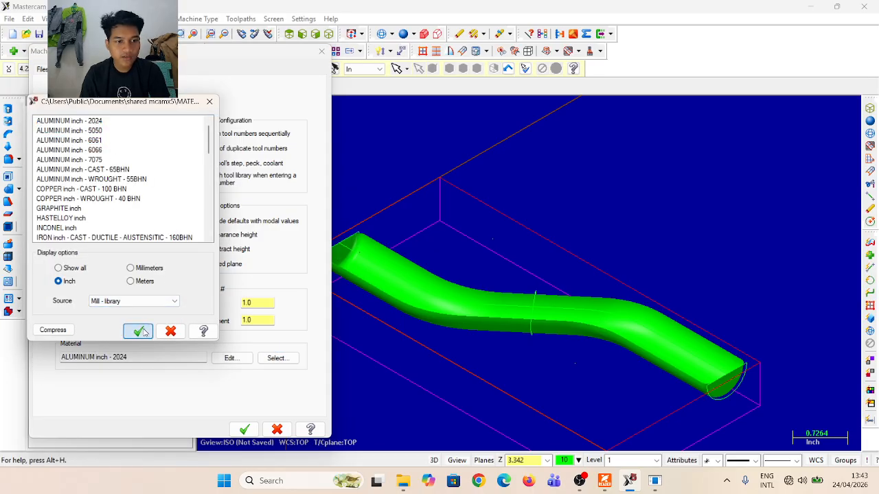
Define a displayed, screen-fitted rectangular wireframe stock of X 6.0, Y 2.875 and Z 0.75, with its origin at the top face's leftmost isometric corner
{"action": "left_click", "coordinate": [108, 70]}
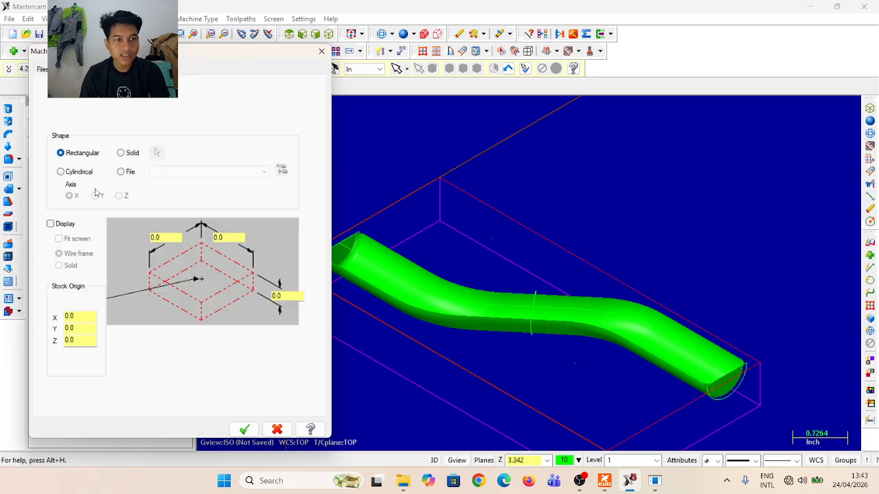
{"action": "left_click", "coordinate": [51, 224]}
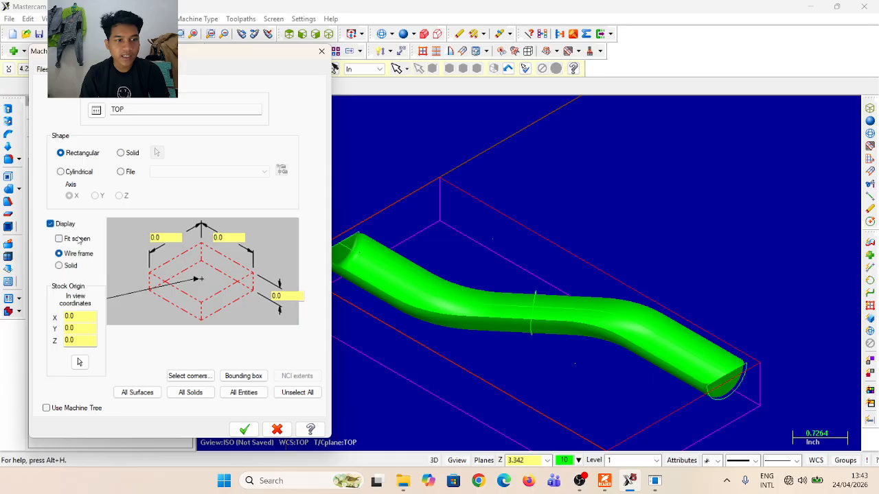
{"action": "left_click", "coordinate": [165, 237]}
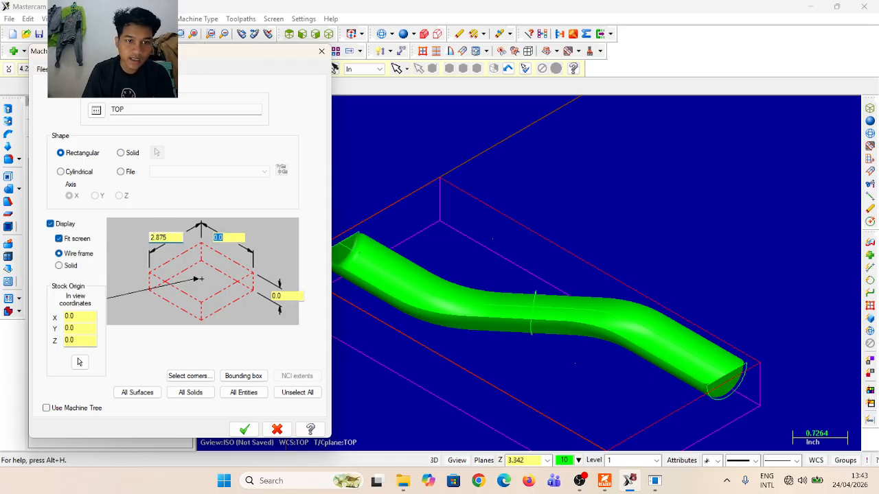
{"action": "type", "text": "6.0"}
{"action": "key", "text": "Tab"}
{"action": "type", "text": "0"}
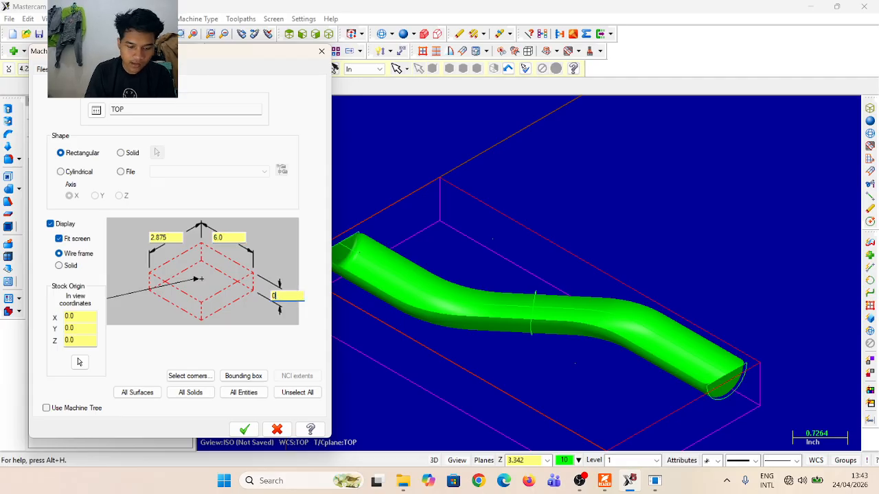
{"action": "type", "text": ".75"}
{"action": "key", "text": "Tab"}
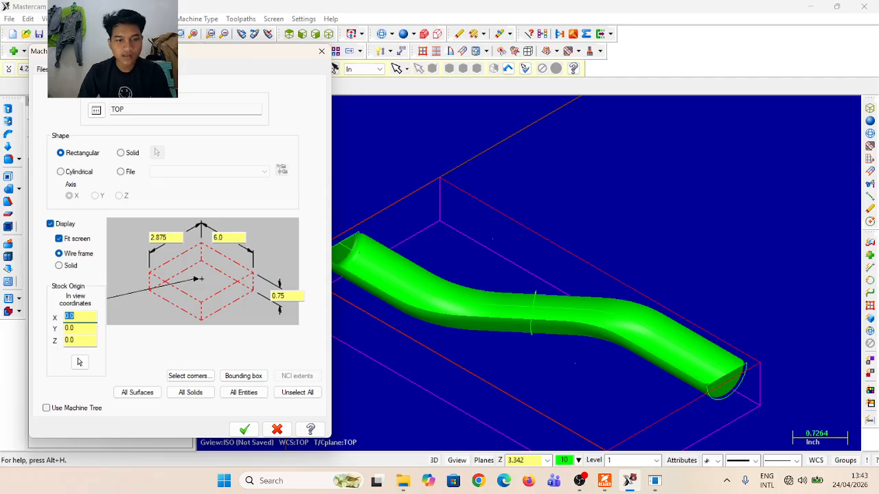
{"action": "left_click", "coordinate": [151, 274]}
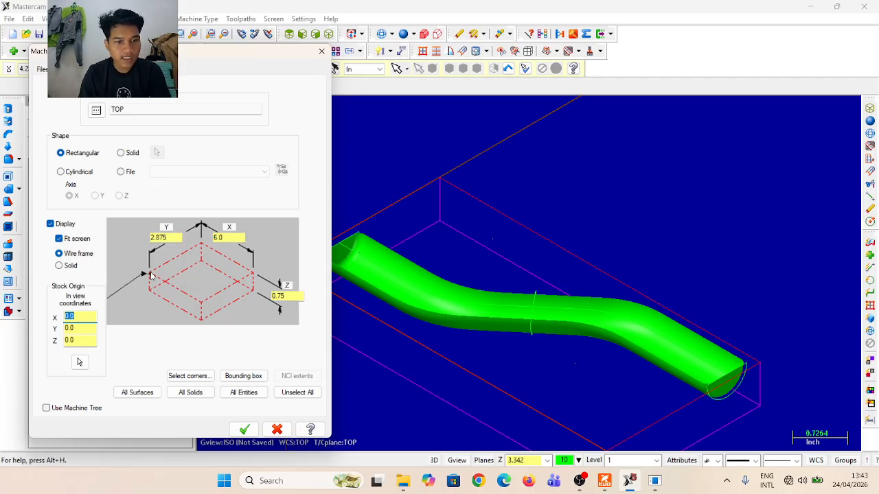
{"action": "left_click", "coordinate": [242, 430]}
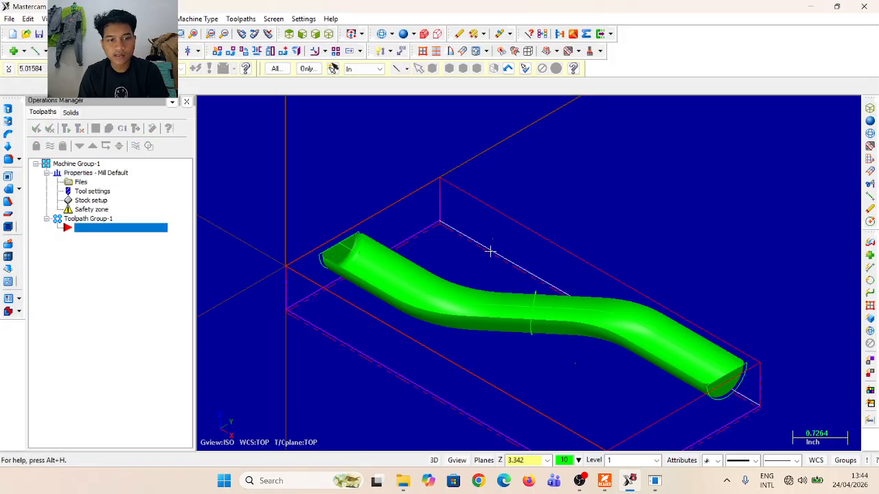
Display the groove model in wireframe
{"action": "scroll", "coordinate": [497, 260], "scroll_direction": "down", "scroll_amount": 1}
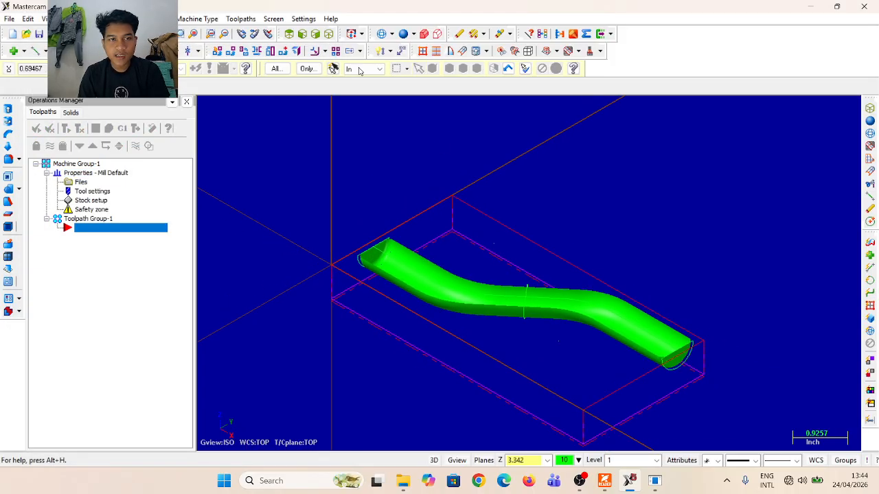
{"action": "left_click", "coordinate": [241, 19]}
{"action": "mouse_move", "coordinate": [303, 18]}
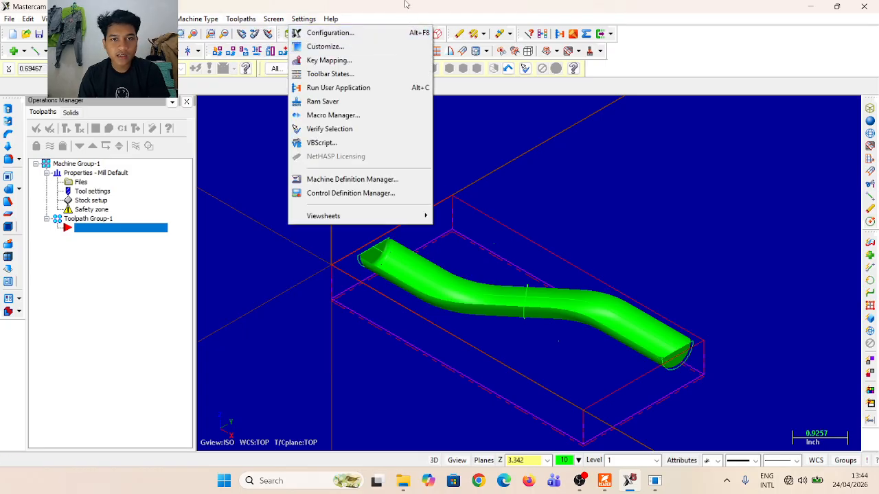
{"action": "left_click", "coordinate": [499, 91]}
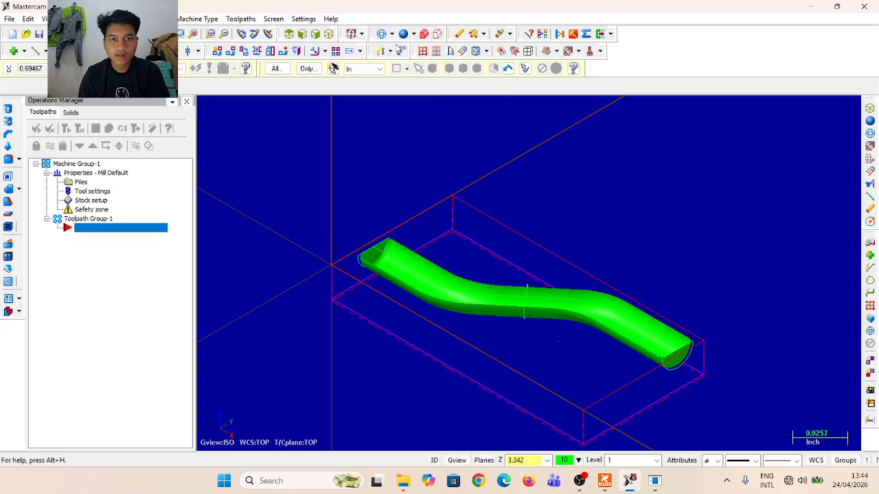
{"action": "left_click", "coordinate": [385, 36]}
Start a Surface Rough Pocket toolpath with the proposed NC name and use all the groove's surfaces as drive surfaces
{"action": "left_click", "coordinate": [253, 20]}
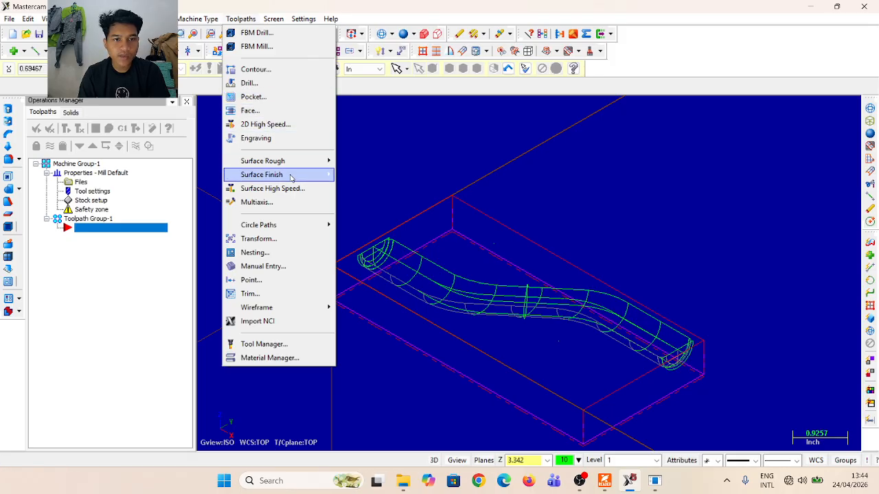
{"action": "mouse_move", "coordinate": [277, 161]}
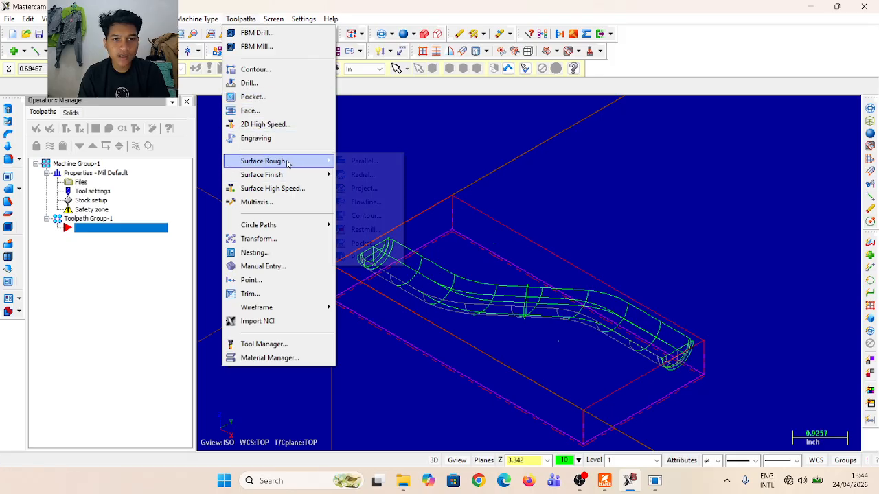
{"action": "left_click", "coordinate": [366, 243]}
{"action": "key", "text": "Return"}
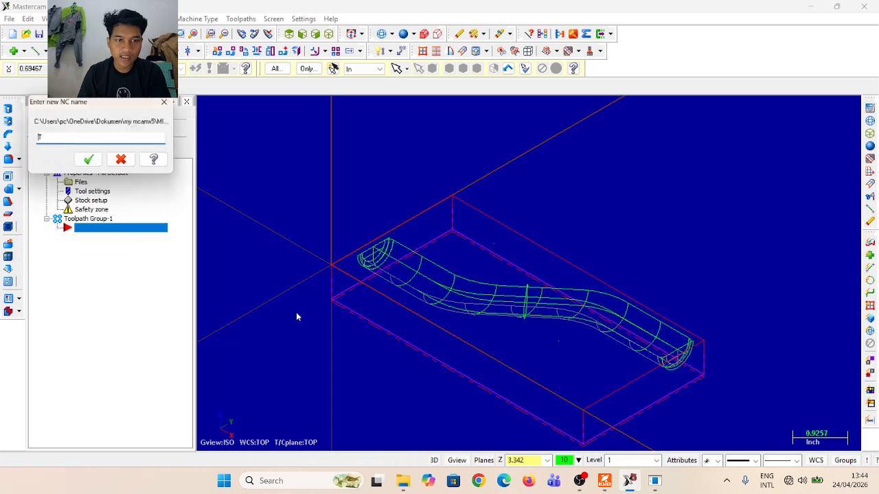
{"action": "key", "text": "Return"}
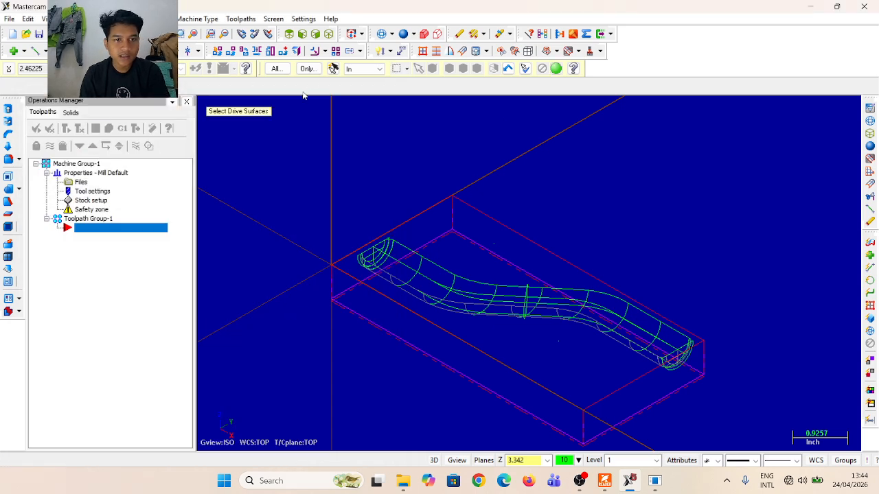
{"action": "left_click", "coordinate": [276, 68]}
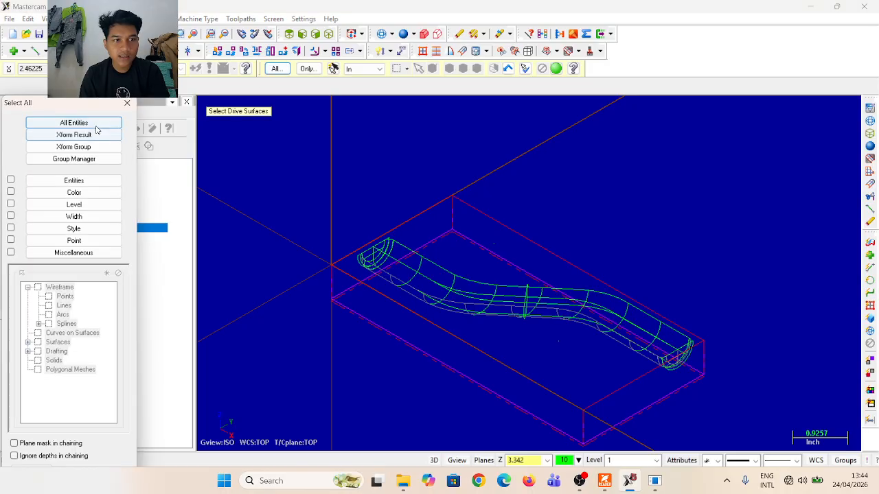
{"action": "left_click", "coordinate": [109, 135]}
{"action": "key", "text": "Return"}
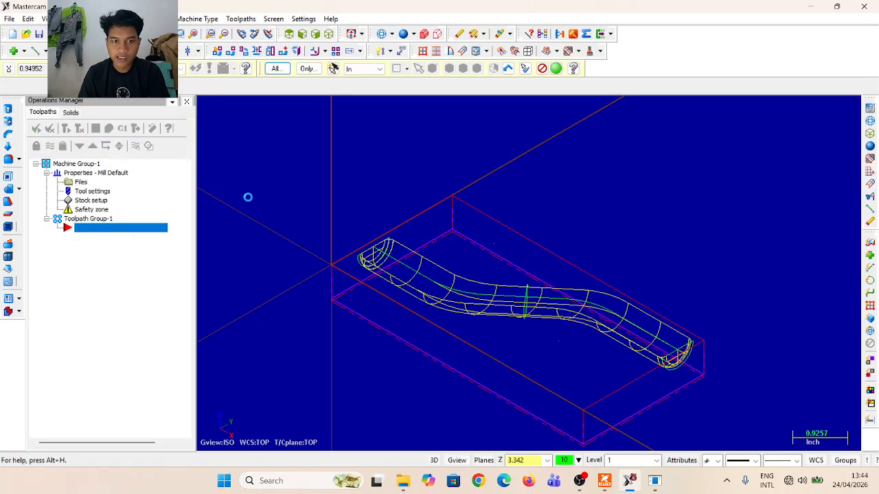
{"action": "left_click", "coordinate": [86, 321]}
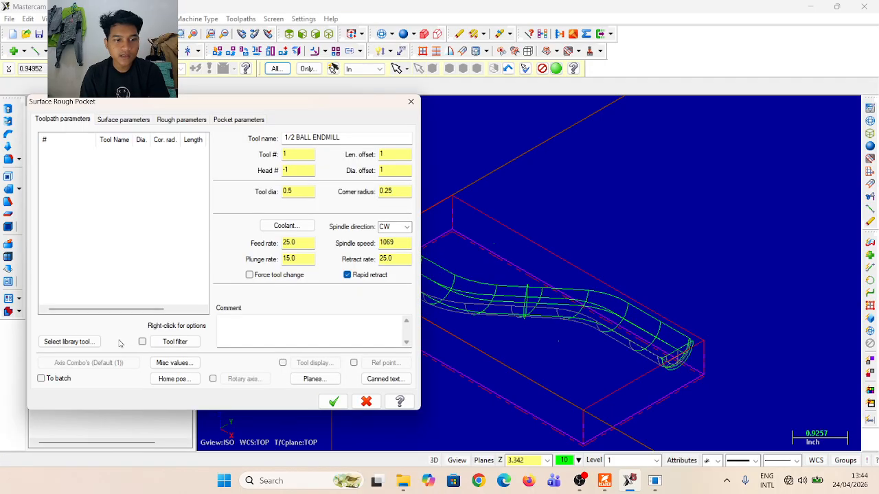
Pick the 1/2 BULL ENDMILL 0.125 RAD from the tool library for the roughing toolpath
{"action": "left_click", "coordinate": [69, 341]}
{"action": "scroll", "coordinate": [101, 230], "scroll_direction": "down", "scroll_amount": 10}
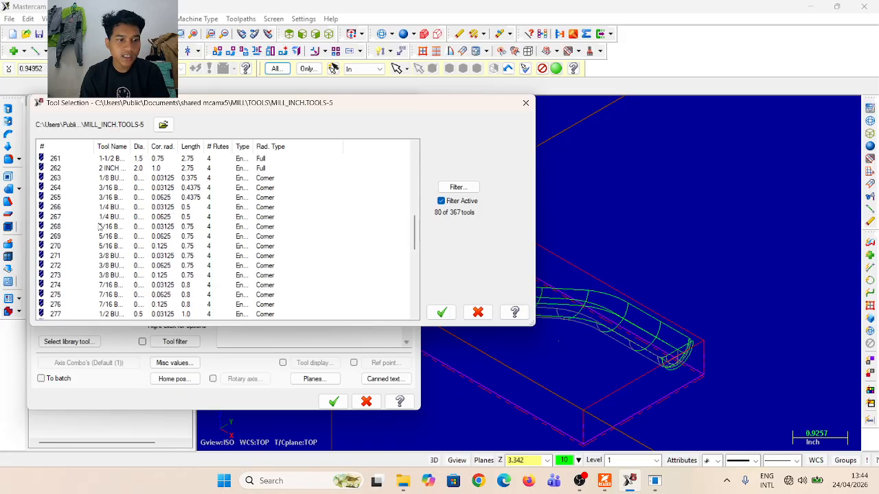
{"action": "scroll", "coordinate": [93, 229], "scroll_direction": "up", "scroll_amount": 5}
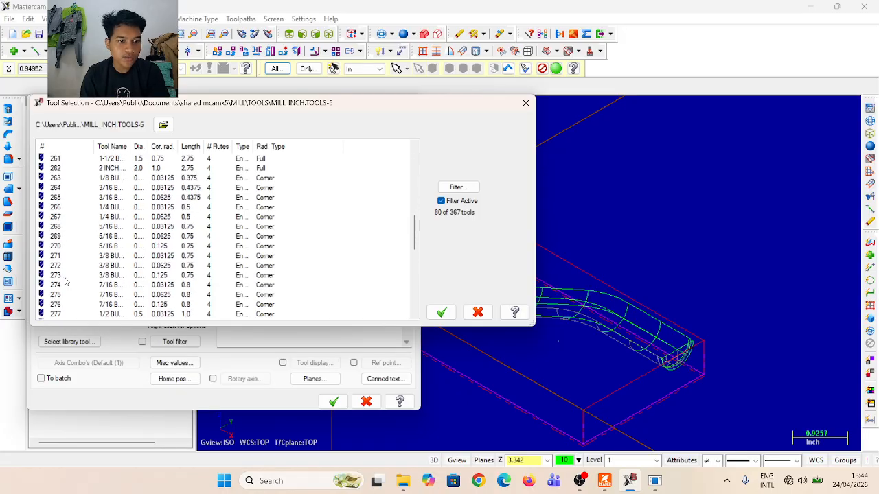
{"action": "scroll", "coordinate": [66, 278], "scroll_direction": "down", "scroll_amount": 3}
{"action": "left_click", "coordinate": [62, 246]}
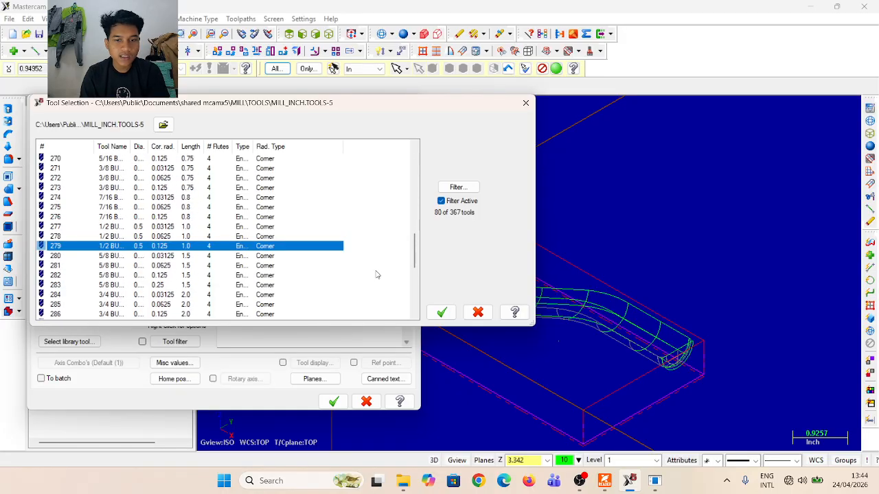
{"action": "left_click", "coordinate": [441, 312]}
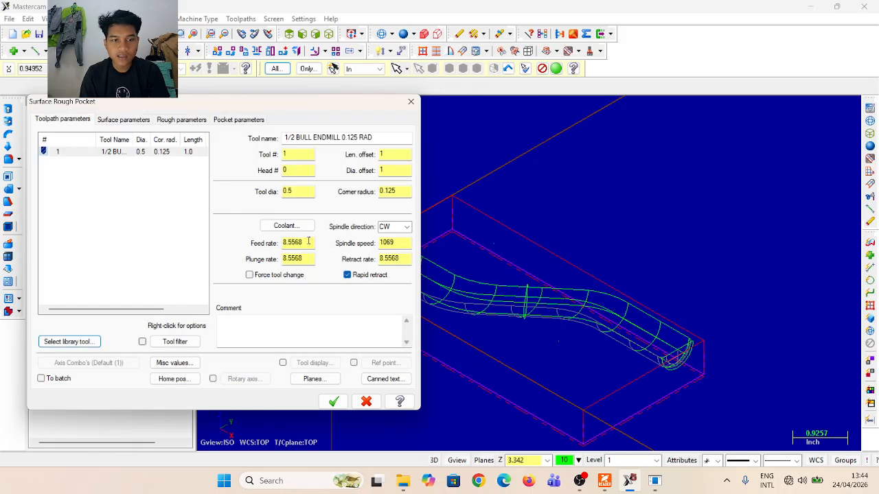
Set the feed rate and plunge rate to 12, the spindle speed to 2500 and the retract rate to 50
{"action": "double_click", "coordinate": [308, 242]}
{"action": "type", "text": "12"}
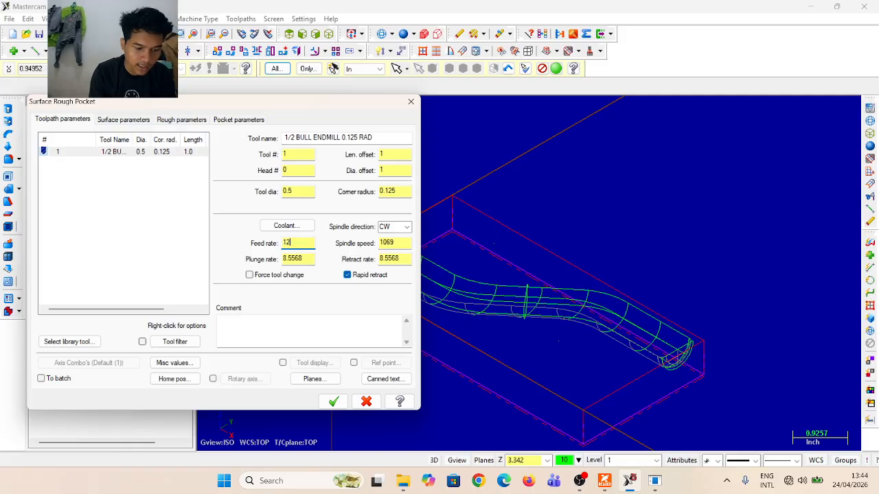
{"action": "key", "text": "Tab"}
{"action": "type", "text": "12"}
{"action": "key", "text": "Tab"}
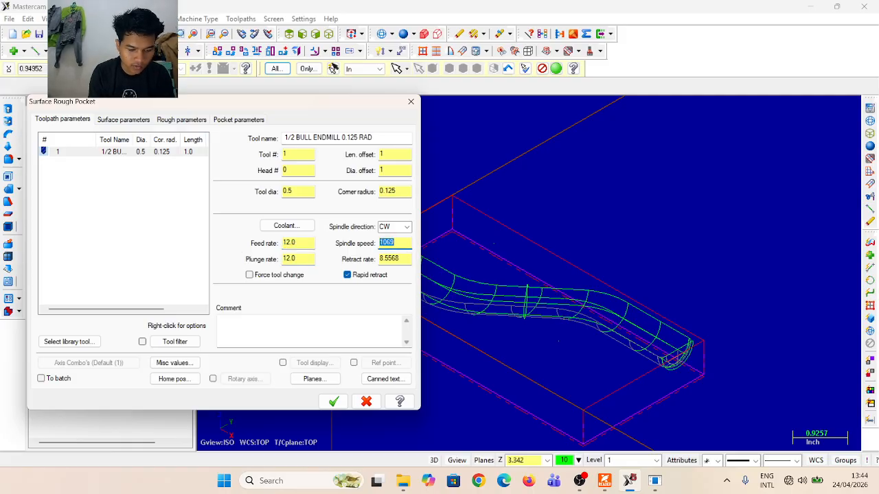
{"action": "type", "text": "25"}
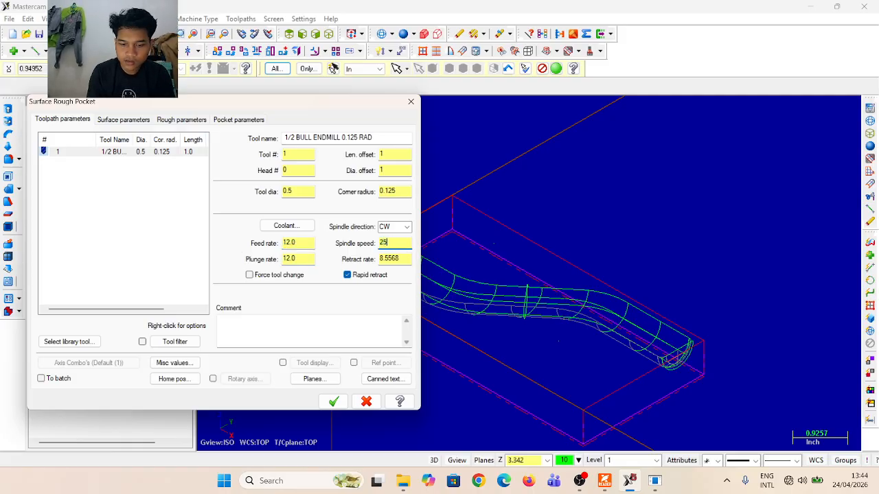
{"action": "type", "text": "00"}
{"action": "key", "text": "Tab"}
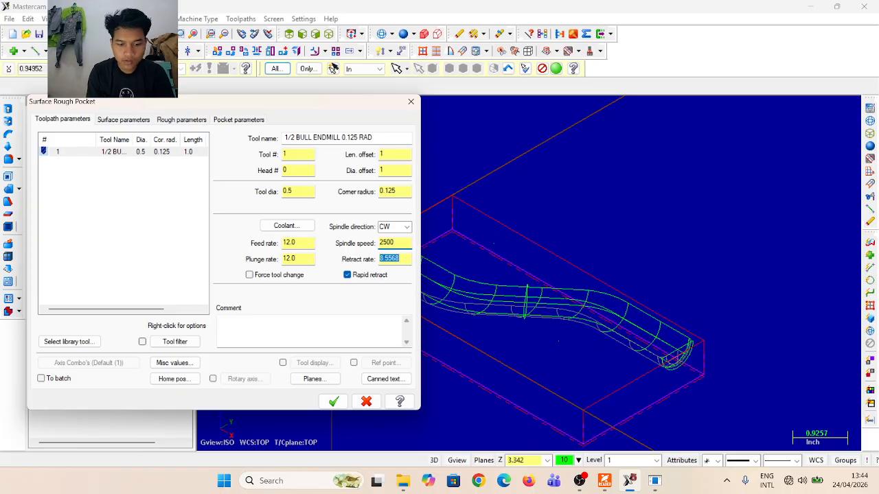
{"action": "type", "text": "50"}
Turn on flood coolant for the roughing toolpath
{"action": "left_click", "coordinate": [287, 225]}
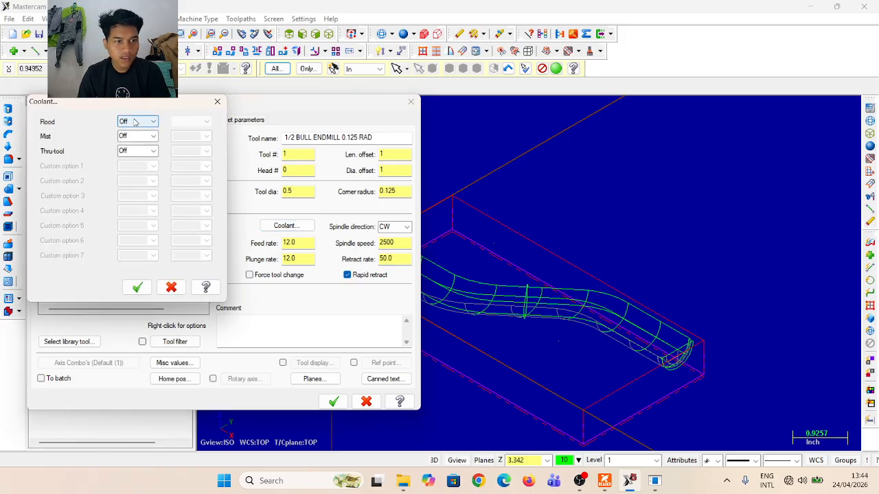
{"action": "left_click", "coordinate": [135, 122]}
{"action": "left_click", "coordinate": [134, 141]}
{"action": "left_click", "coordinate": [139, 289]}
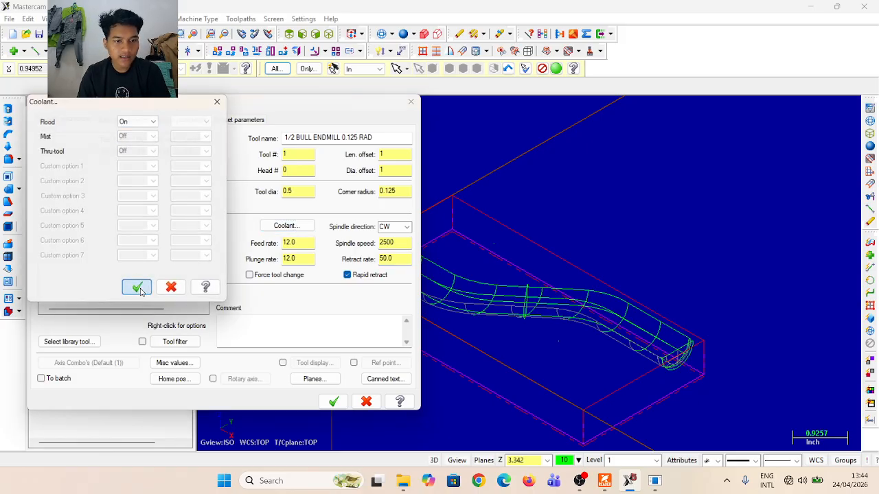
Enable the clearance plane at 1.0, set the retract height to 0.1 and the stock to leave on drive surfaces to 0.015
{"action": "left_click", "coordinate": [130, 123]}
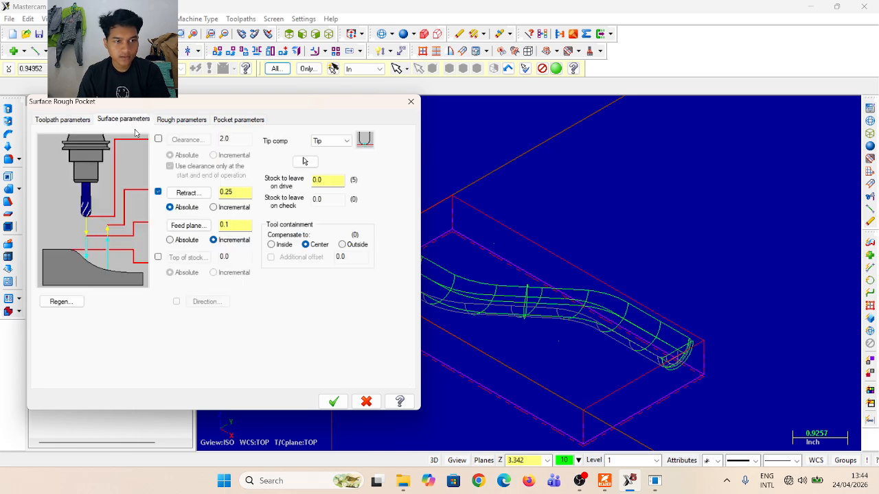
{"action": "left_click", "coordinate": [159, 140]}
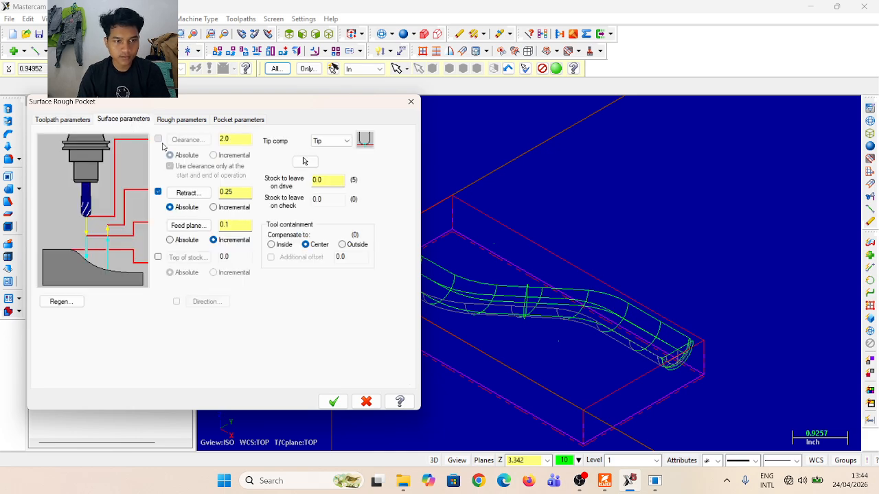
{"action": "double_click", "coordinate": [235, 139]}
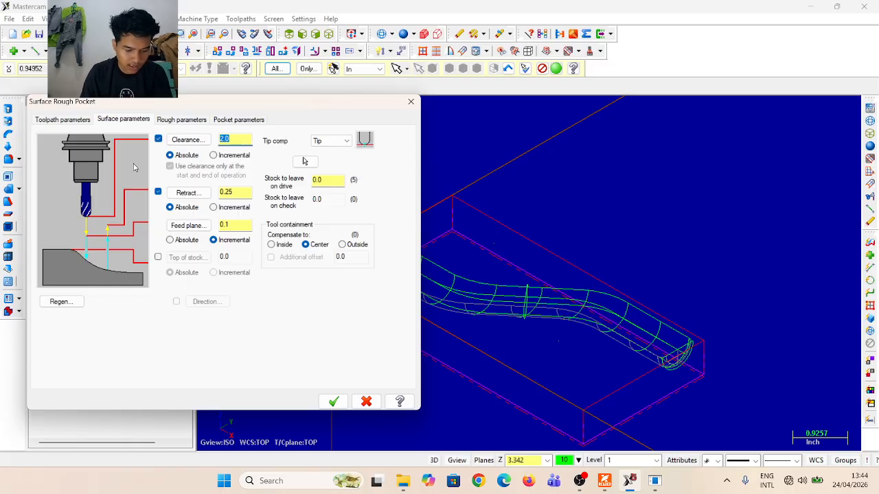
{"action": "type", "text": "1.0"}
{"action": "key", "text": "Tab"}
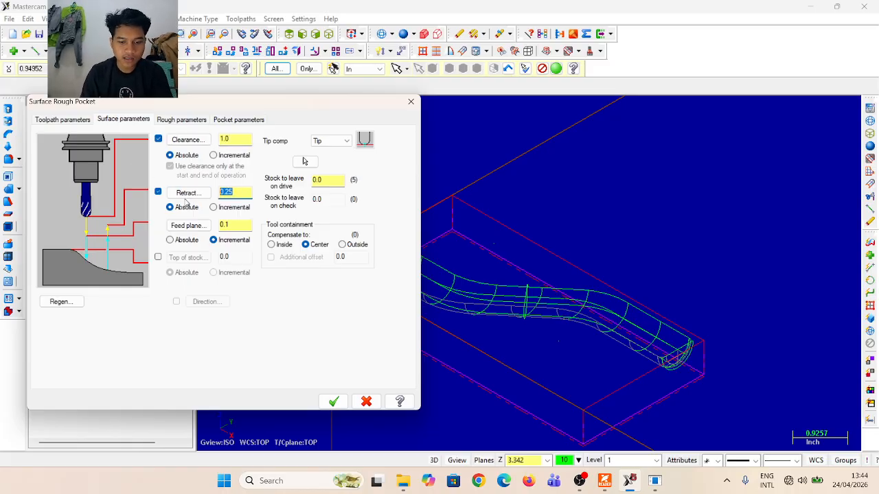
{"action": "type", "text": "0."}
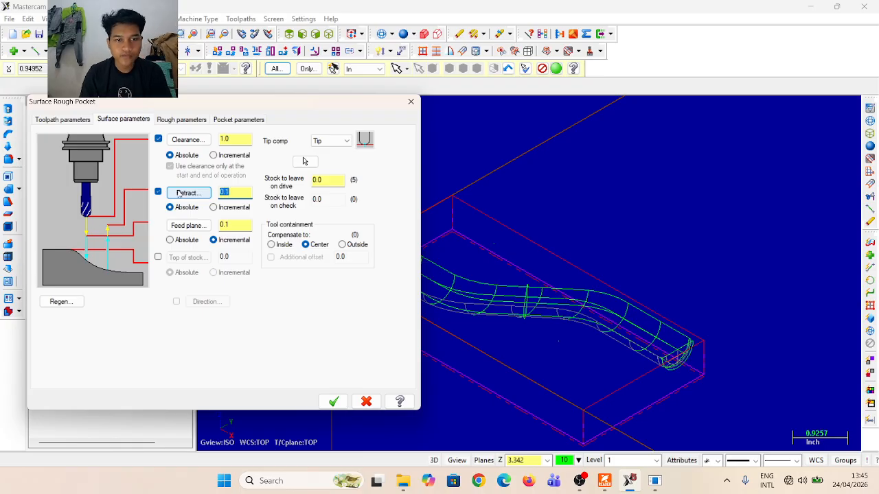
{"action": "double_click", "coordinate": [323, 180]}
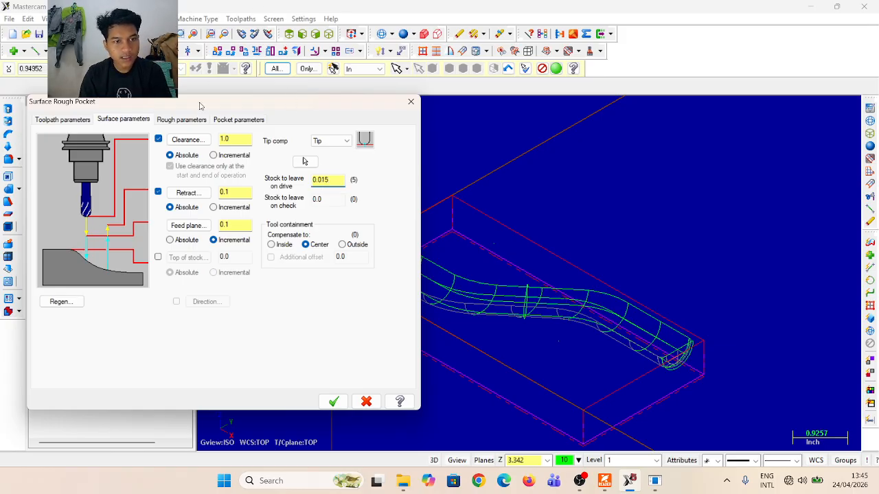
Keep the top cut at the maximum stepdown in the rough pocket's incremental cut depths
{"action": "left_click", "coordinate": [181, 120]}
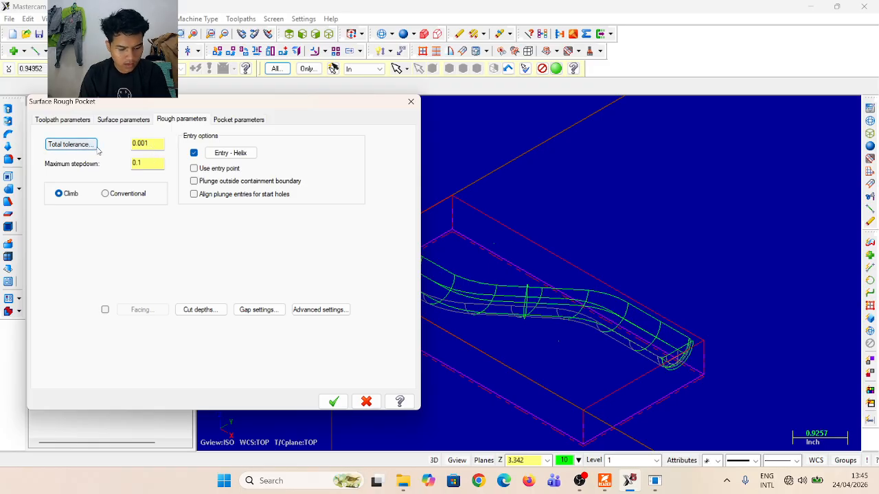
{"action": "left_click", "coordinate": [217, 315]}
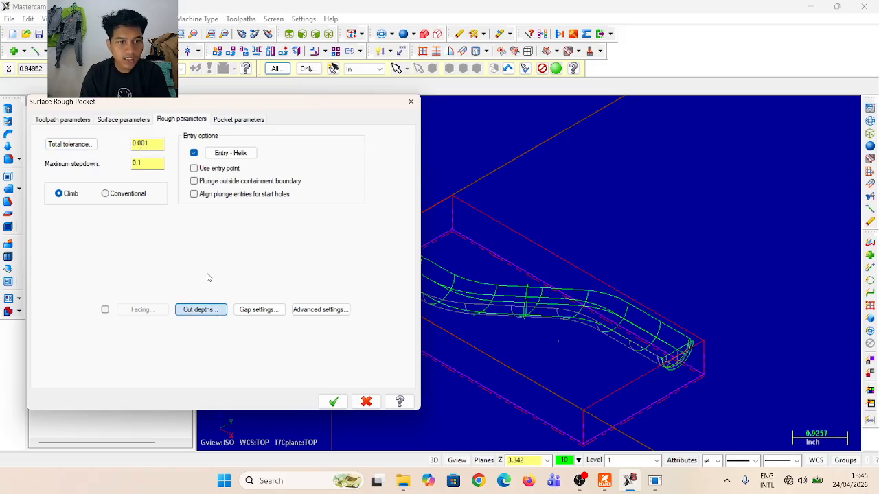
{"action": "left_click", "coordinate": [198, 149]}
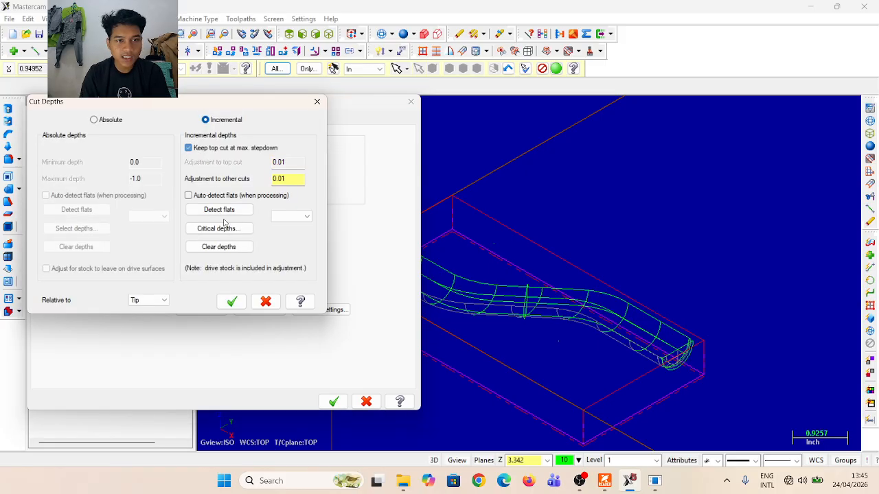
{"action": "left_click", "coordinate": [231, 301]}
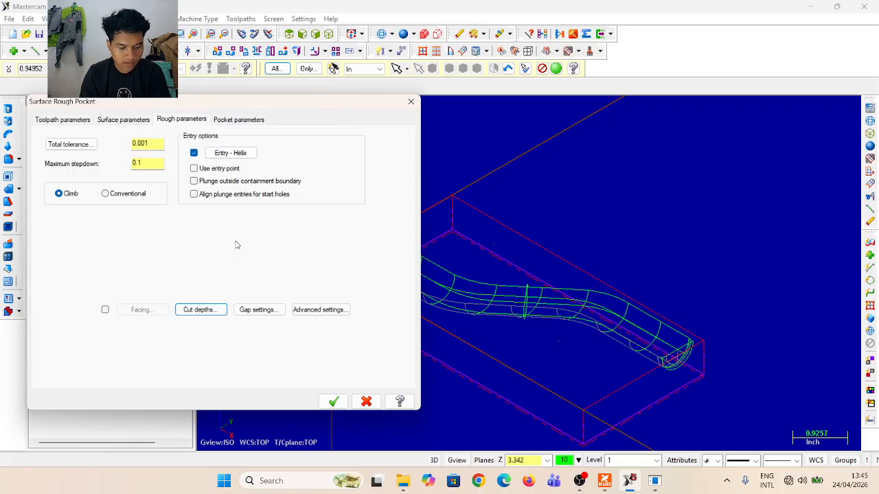
Choose Constant Overlap Spiral cutting with a 50% stepover, disable Thin wall and generate the rough pocket toolpath
{"action": "left_click", "coordinate": [231, 122]}
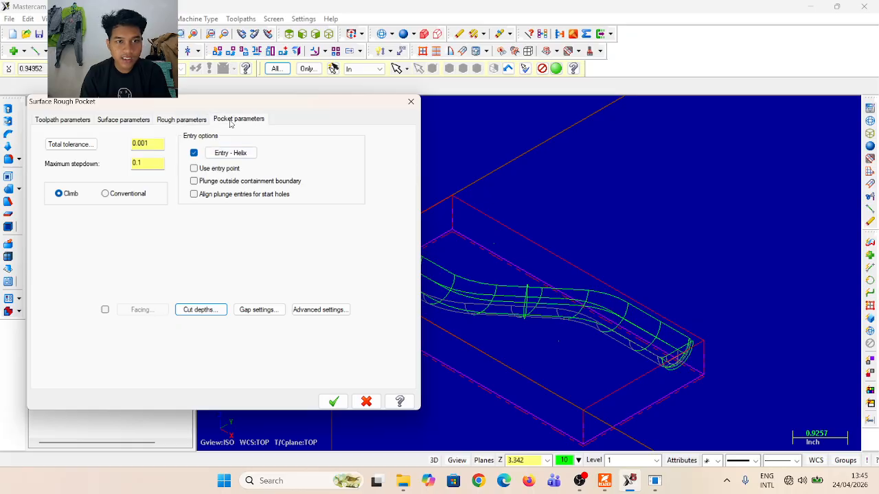
{"action": "left_click", "coordinate": [105, 170]}
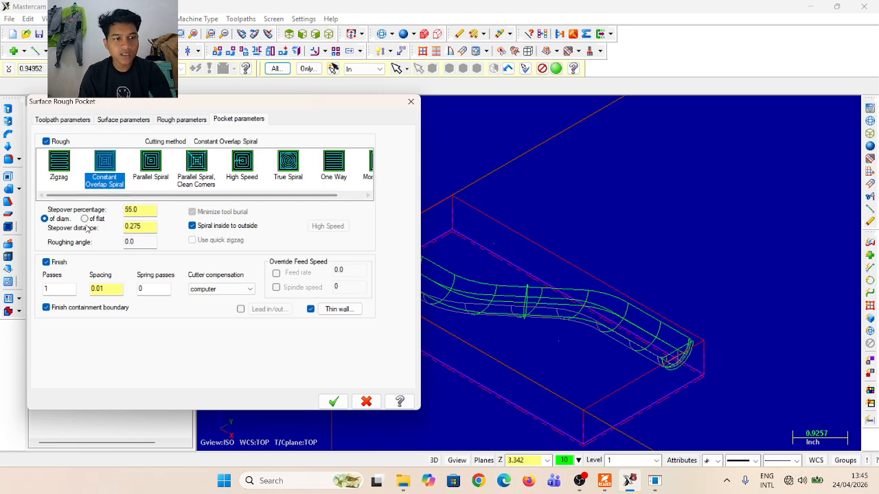
{"action": "left_click_drag", "start_coordinate": [147, 209], "coordinate": [123, 210]}
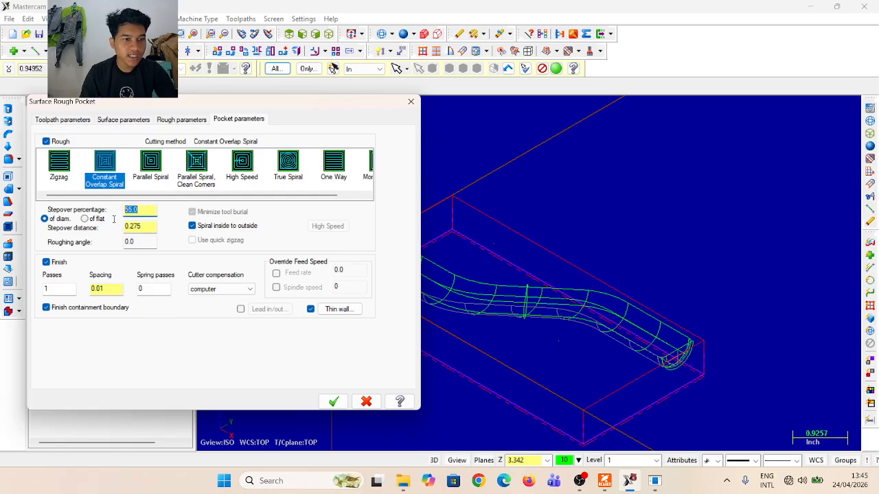
{"action": "type", "text": "50"}
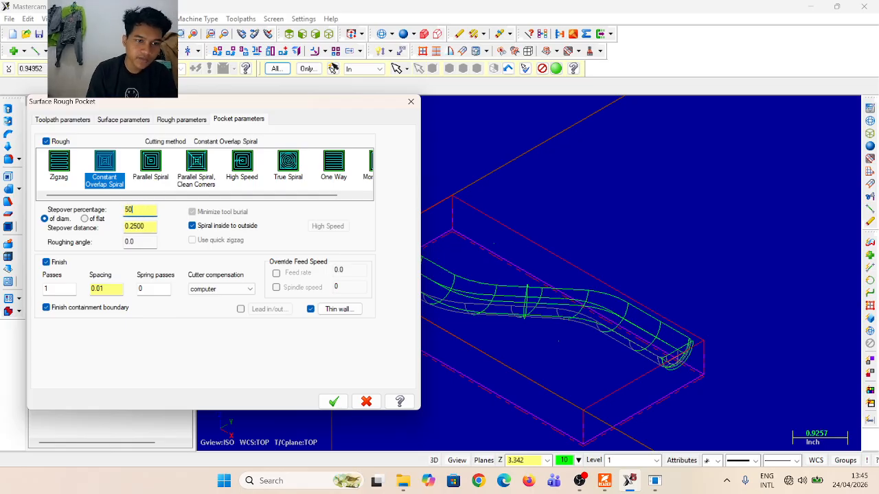
{"action": "left_click", "coordinate": [311, 309]}
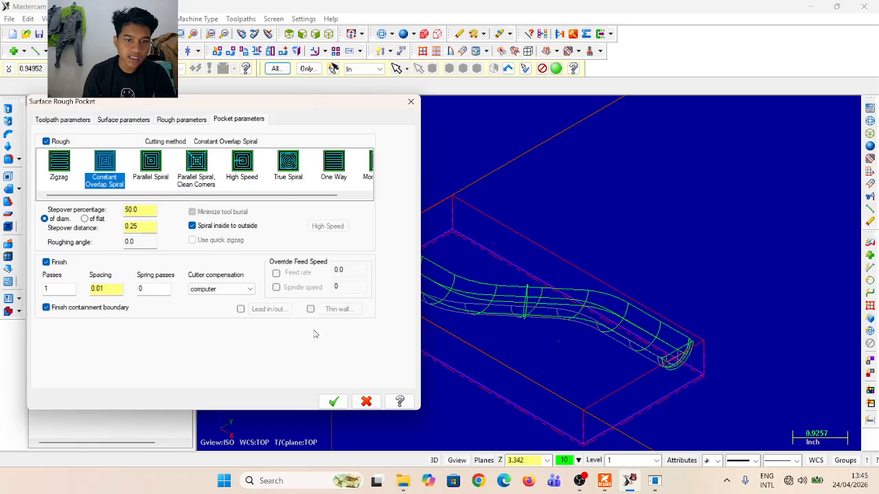
{"action": "left_click", "coordinate": [327, 402]}
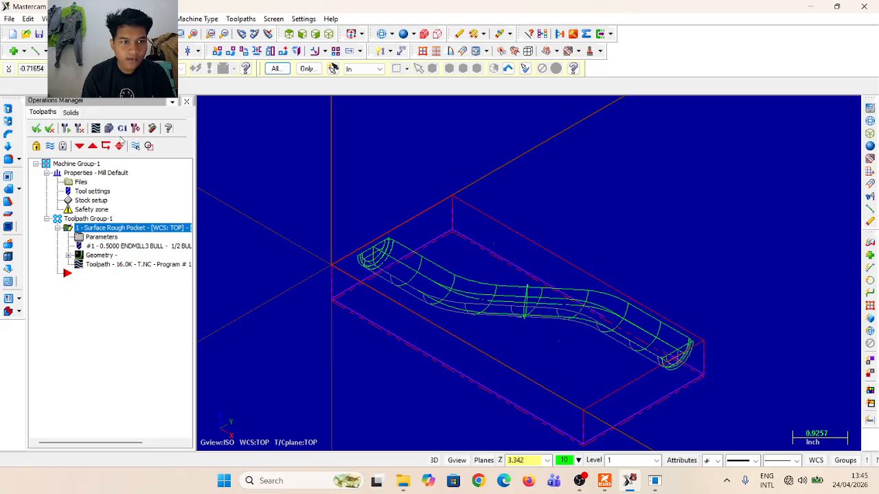
Run the solid verification of the Surface Rough Pocket operation on the stock and close it
{"action": "left_click", "coordinate": [108, 129]}
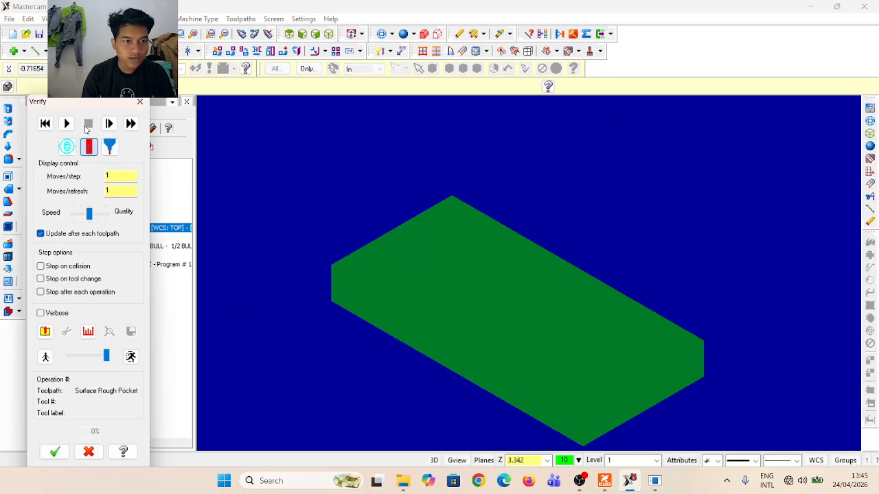
{"action": "left_click", "coordinate": [66, 126]}
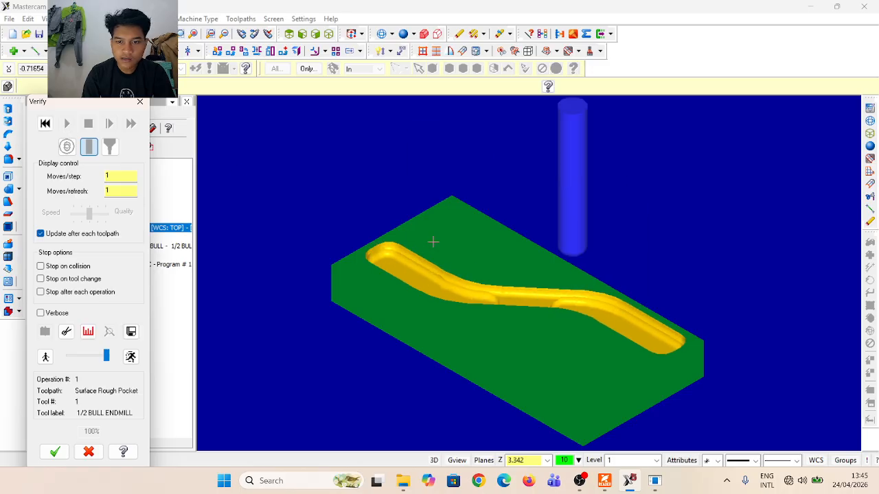
{"action": "left_click", "coordinate": [140, 103]}
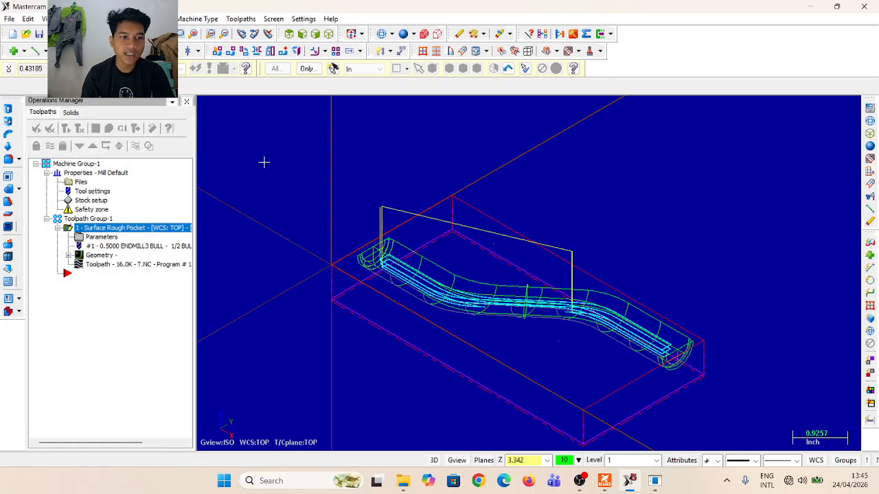
Start a Surface High Speed toolpath using all the groove's surfaces as drive surfaces
{"action": "left_click", "coordinate": [240, 18]}
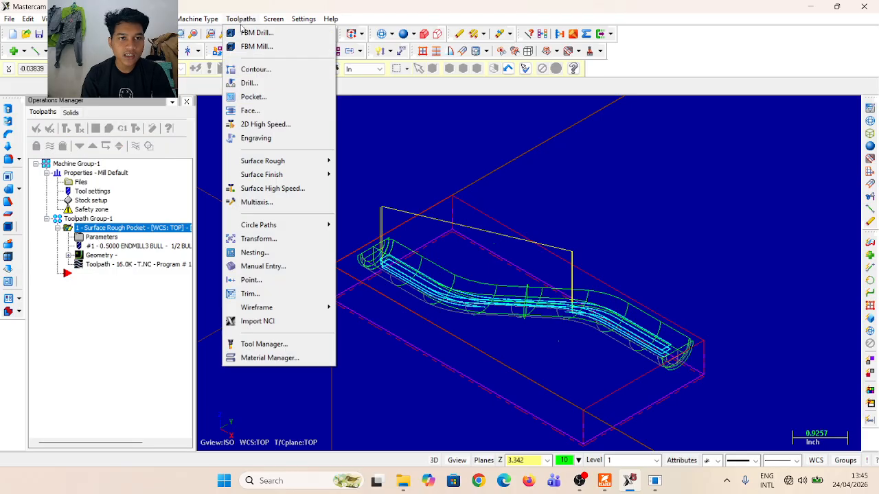
{"action": "left_click", "coordinate": [276, 189]}
{"action": "key", "text": "Return"}
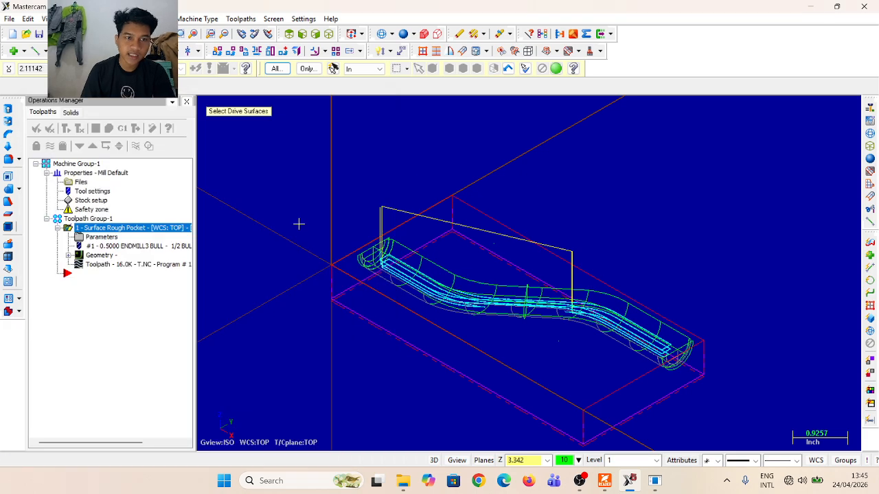
{"action": "left_click", "coordinate": [274, 71]}
{"action": "left_click", "coordinate": [73, 123]}
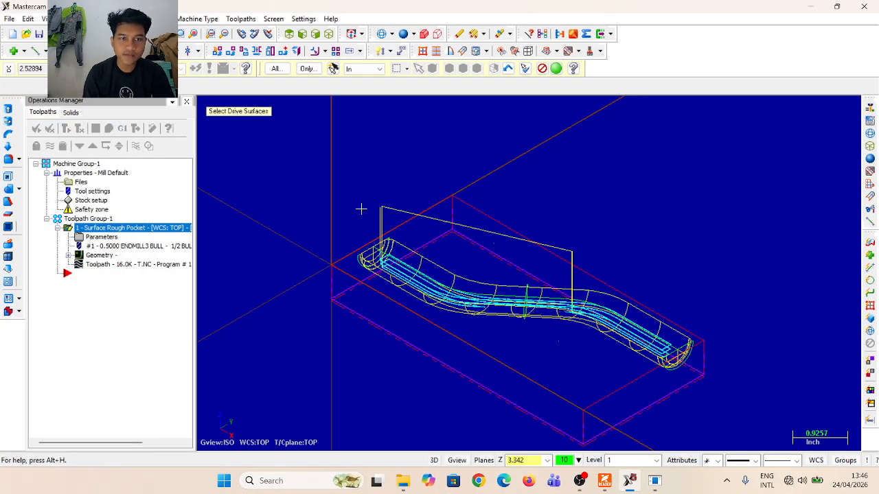
{"action": "key", "text": "Return"}
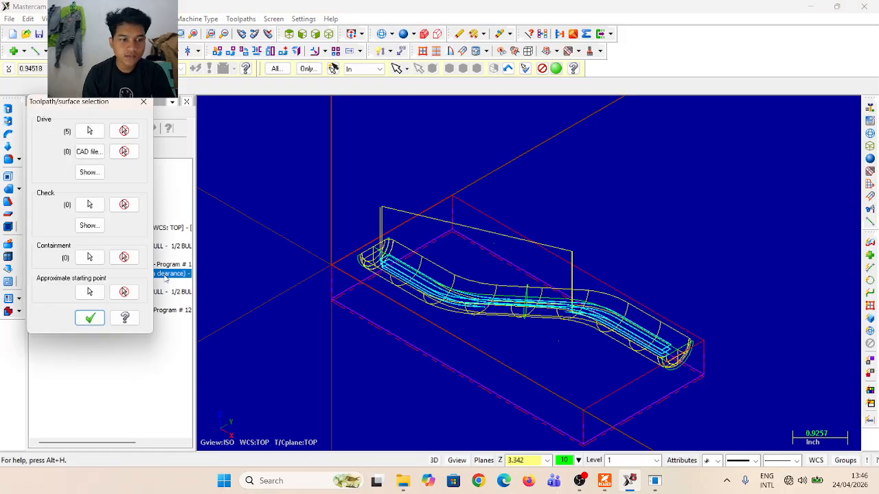
{"action": "left_click", "coordinate": [94, 317]}
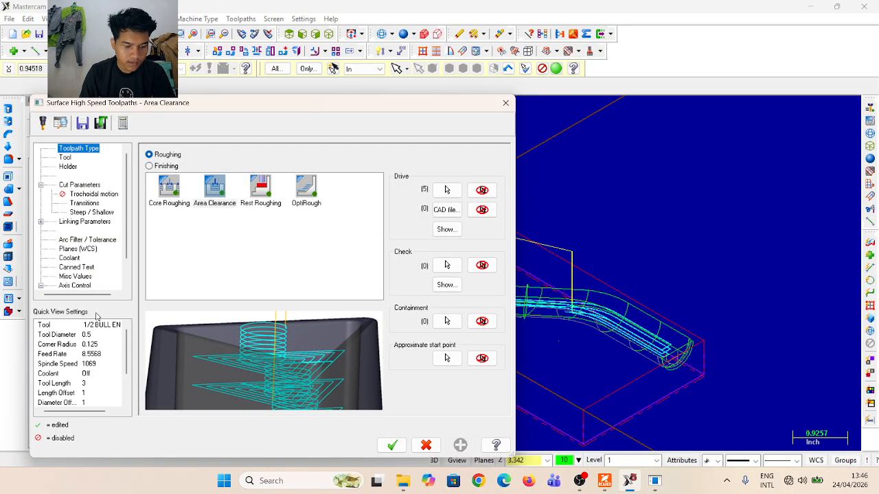
Make the high speed toolpath a Raster finishing pass and turn on its flood coolant
{"action": "left_click", "coordinate": [166, 166]}
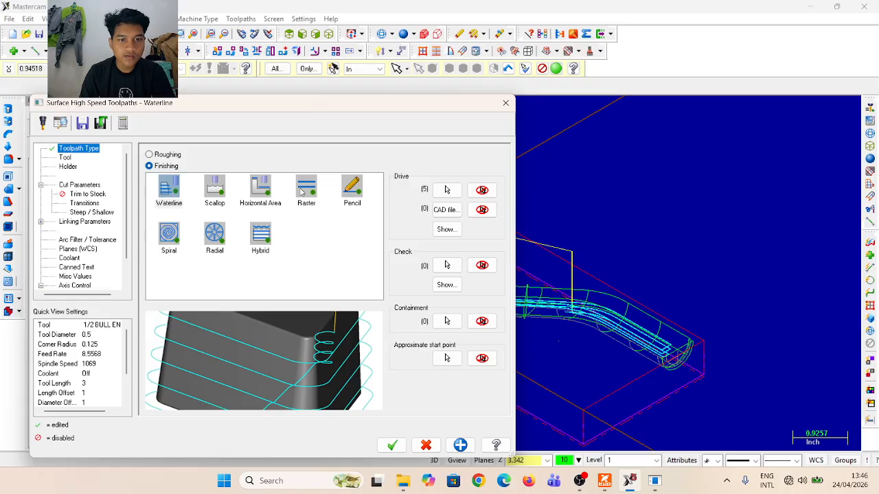
{"action": "left_click", "coordinate": [305, 191]}
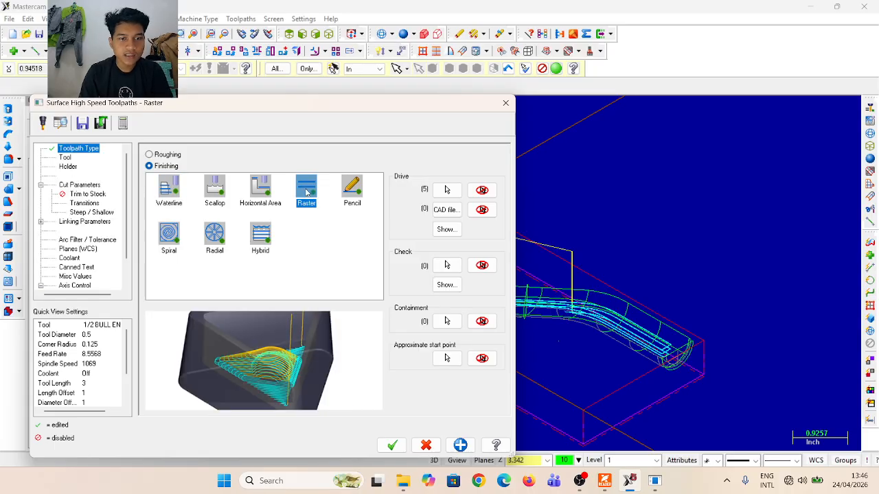
{"action": "left_click", "coordinate": [69, 258]}
{"action": "left_click", "coordinate": [325, 215]}
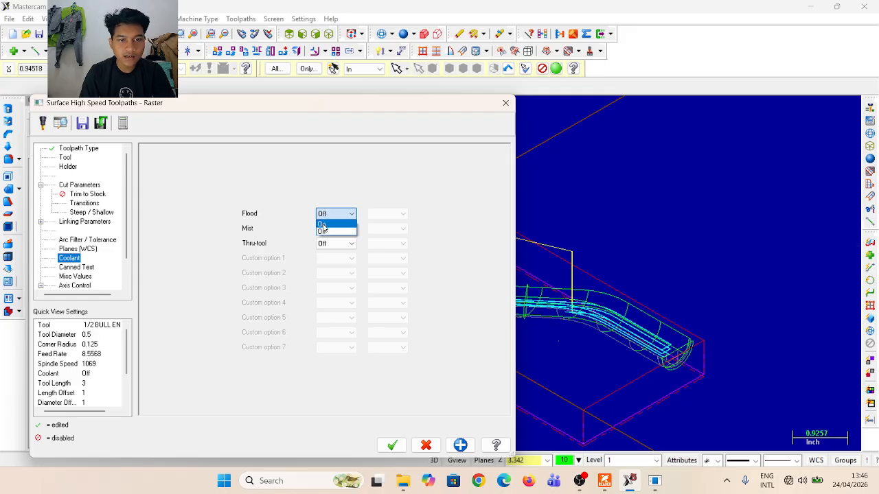
{"action": "left_click", "coordinate": [325, 232]}
Pick the 1/4 BALL ENDMILL from the tool library for the raster finishing toolpath
{"action": "left_click", "coordinate": [80, 185]}
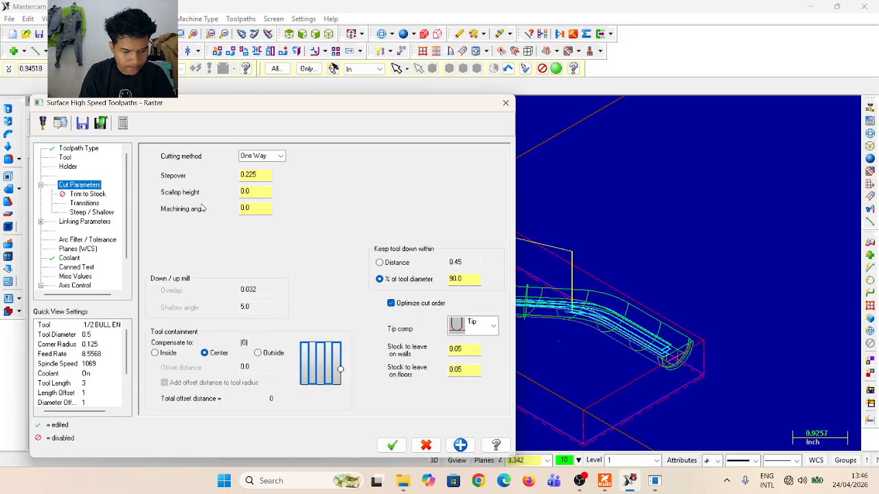
{"action": "left_click", "coordinate": [72, 158]}
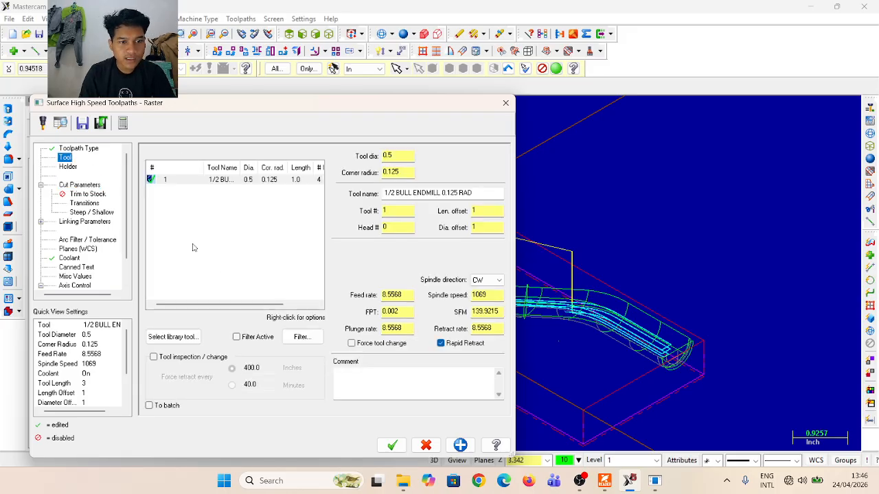
{"action": "left_click", "coordinate": [177, 337]}
{"action": "scroll", "coordinate": [94, 246], "scroll_direction": "down", "scroll_amount": 2}
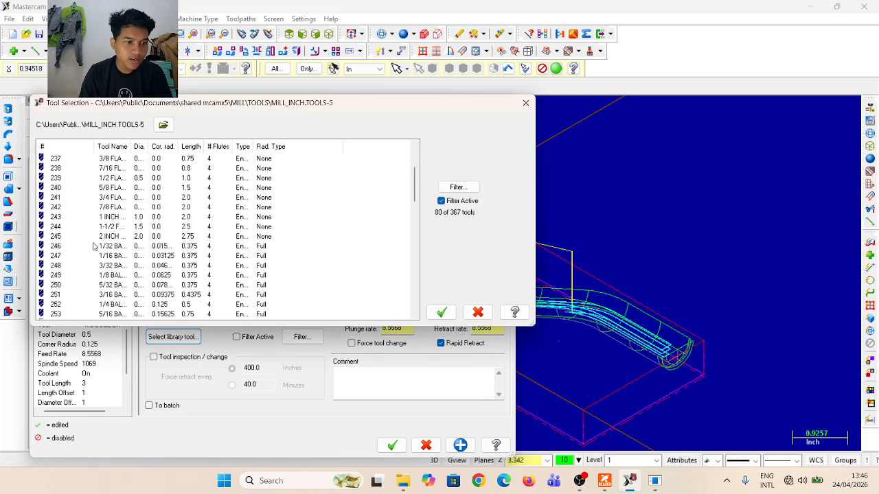
{"action": "left_click", "coordinate": [78, 305]}
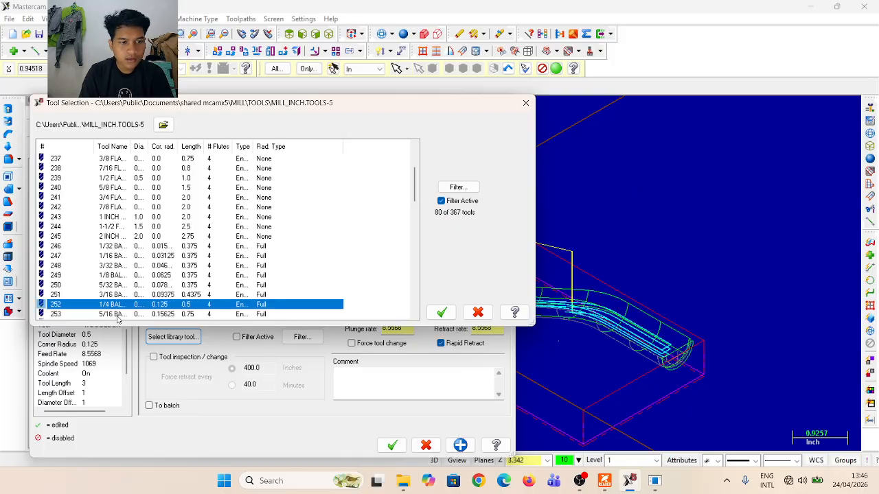
{"action": "left_click", "coordinate": [441, 313]}
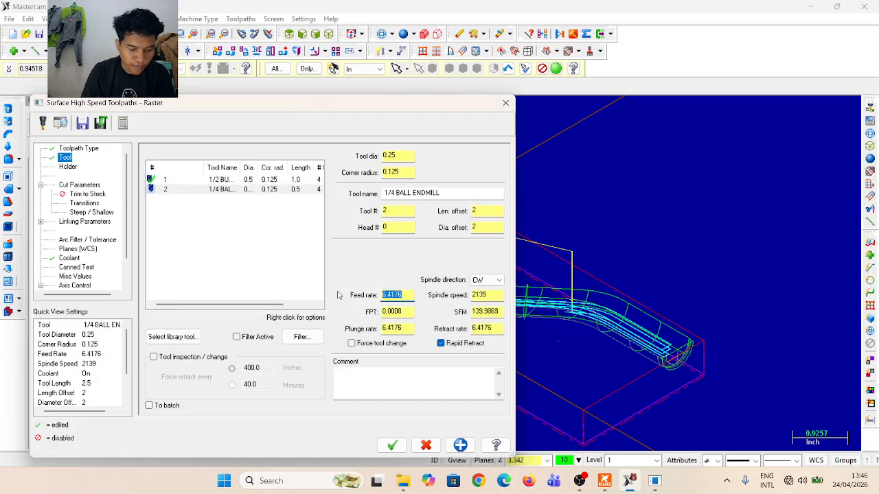
Set the raster tool's feed and plunge rates to 12, its spindle speed to 4500 and its retract rate to 50
{"action": "type", "text": "12"}
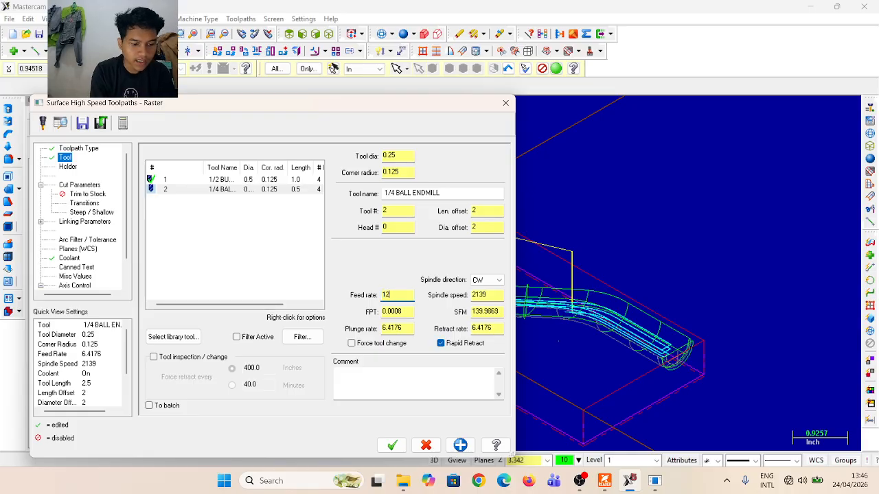
{"action": "key", "text": "Tab"}
{"action": "type", "text": "12"}
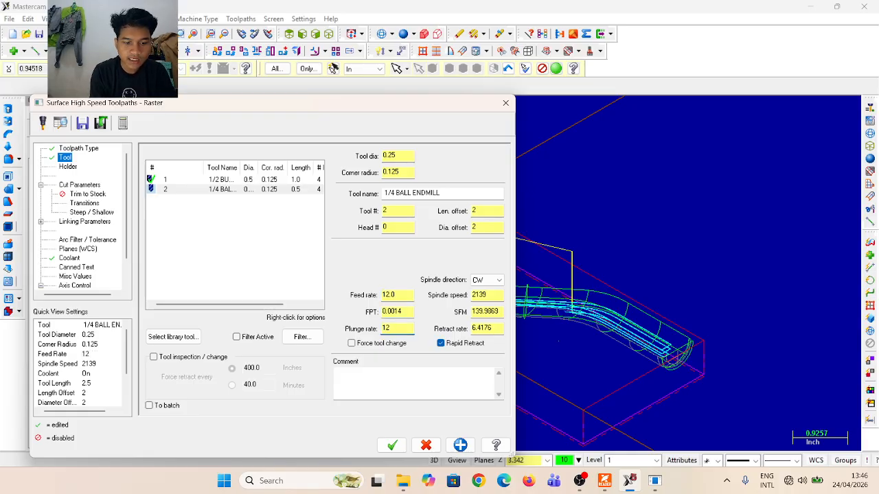
{"action": "key", "text": "Tab"}
{"action": "key", "text": "Tab"}
{"action": "type", "text": "4"}
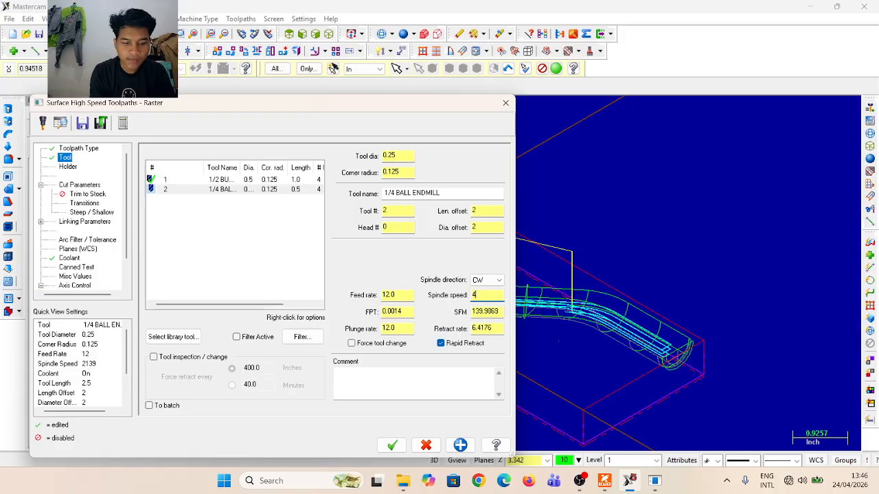
{"action": "type", "text": "500"}
{"action": "key", "text": "Tab"}
{"action": "key", "text": "Tab"}
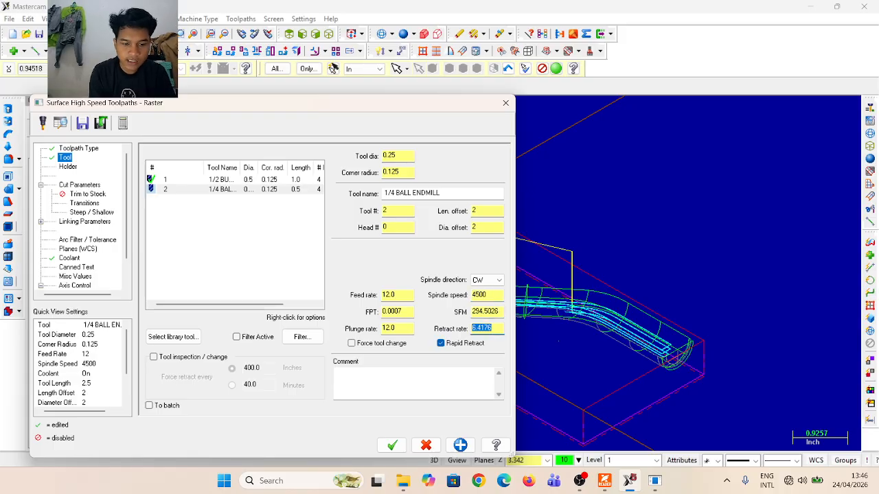
{"action": "type", "text": "5"}
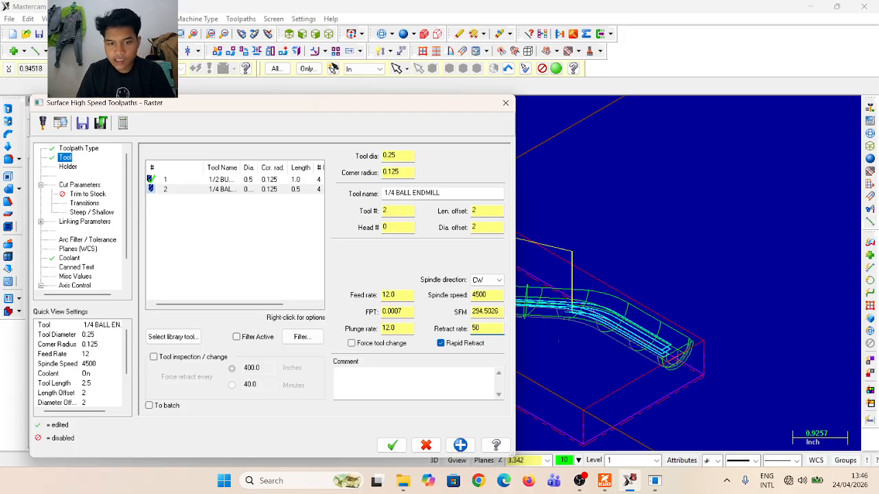
{"action": "type", "text": "0"}
{"action": "key", "text": "Tab"}
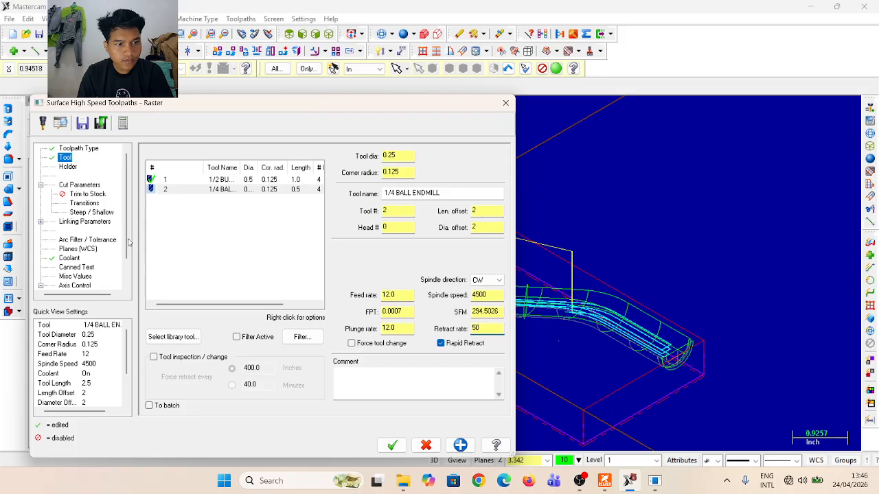
Refine the raster toolpath with line/arc filtering, arcs also created in XZ and YZ, and a cut tolerance of 0.000333
{"action": "left_click", "coordinate": [105, 243]}
{"action": "left_click", "coordinate": [318, 254]}
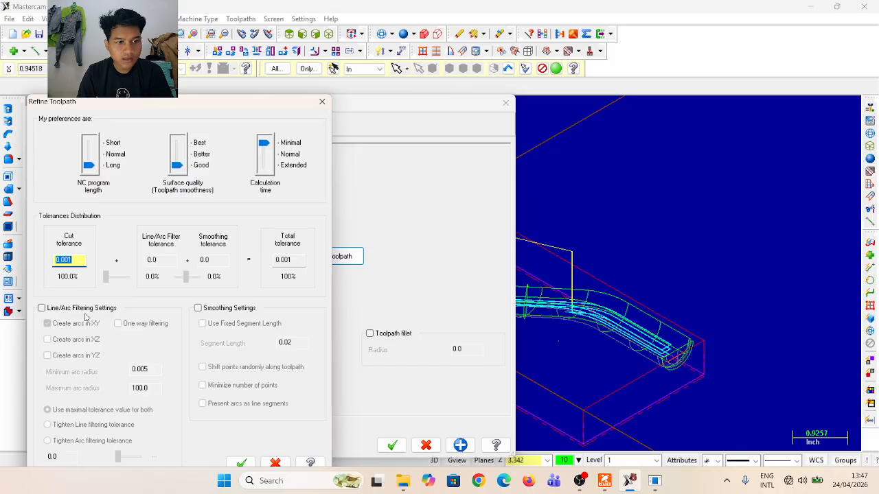
{"action": "left_click", "coordinate": [42, 307]}
{"action": "left_click", "coordinate": [47, 339]}
{"action": "left_click", "coordinate": [47, 355]}
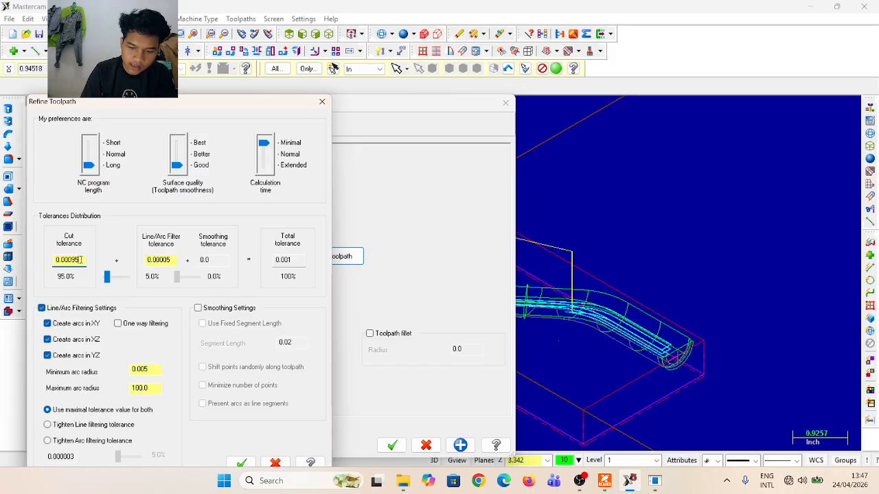
{"action": "key", "text": "BackSpace"}
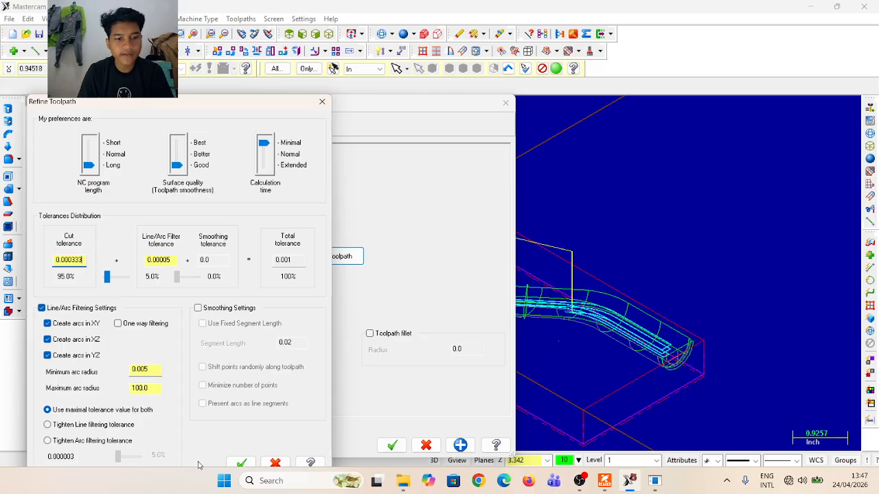
{"action": "left_click", "coordinate": [240, 465]}
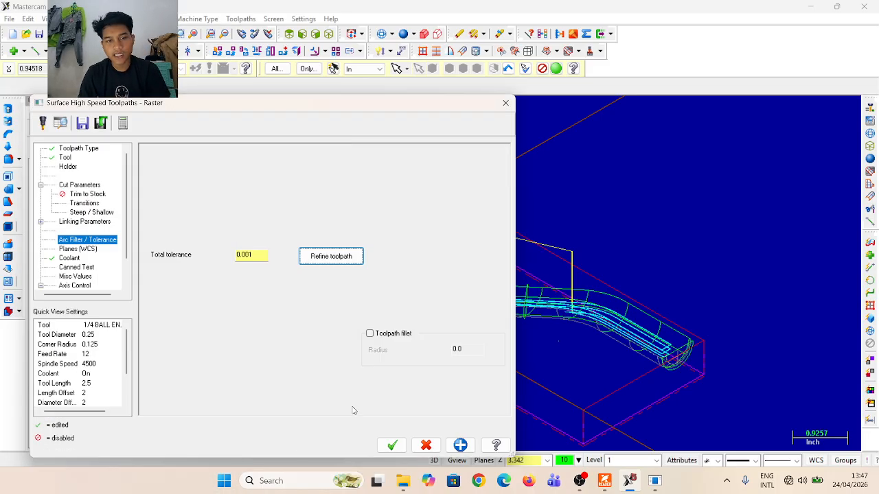
Set the raster pass to Zigzag cutting with a 0.03 stepover, a machining angle of 90 and 0.0 stock to leave on walls and floors
{"action": "left_click", "coordinate": [74, 185]}
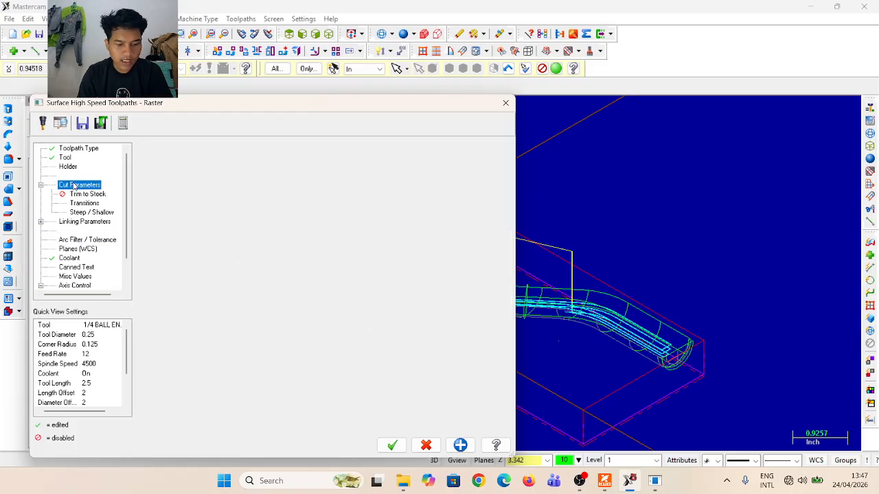
{"action": "left_click", "coordinate": [280, 157]}
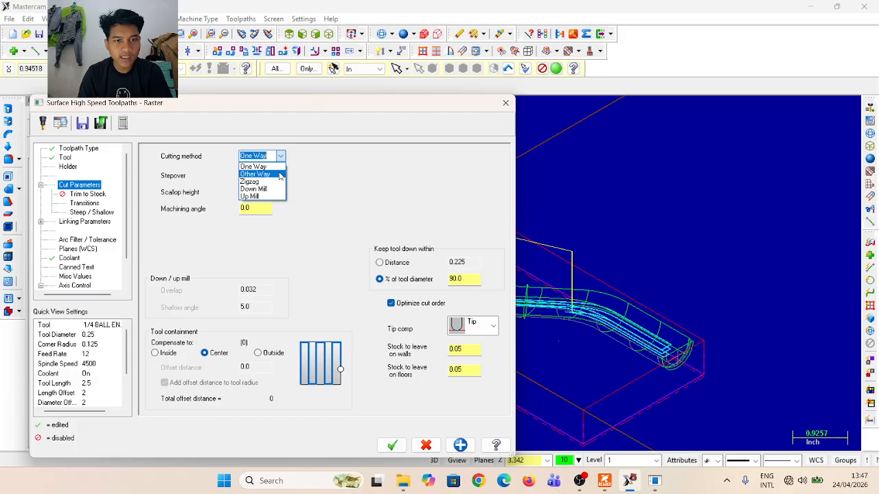
{"action": "left_click", "coordinate": [262, 176]}
{"action": "left_click", "coordinate": [264, 175]}
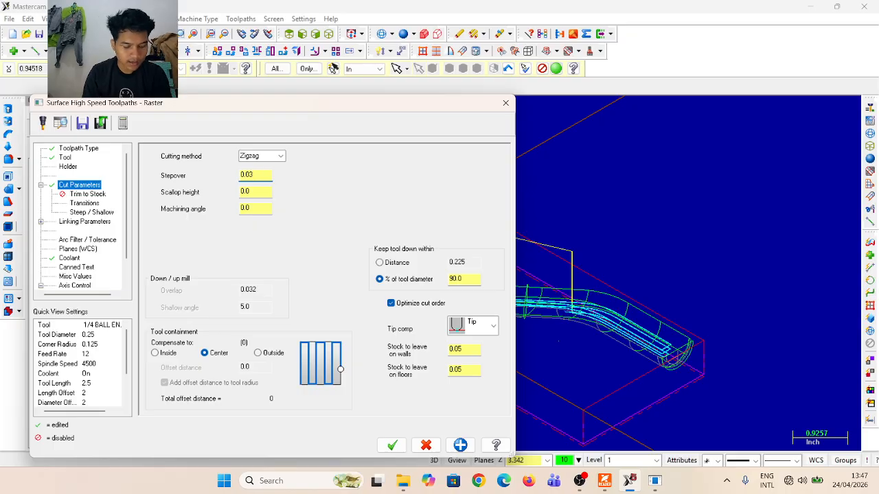
{"action": "type", "text": "0.03"}
{"action": "left_click", "coordinate": [261, 208]}
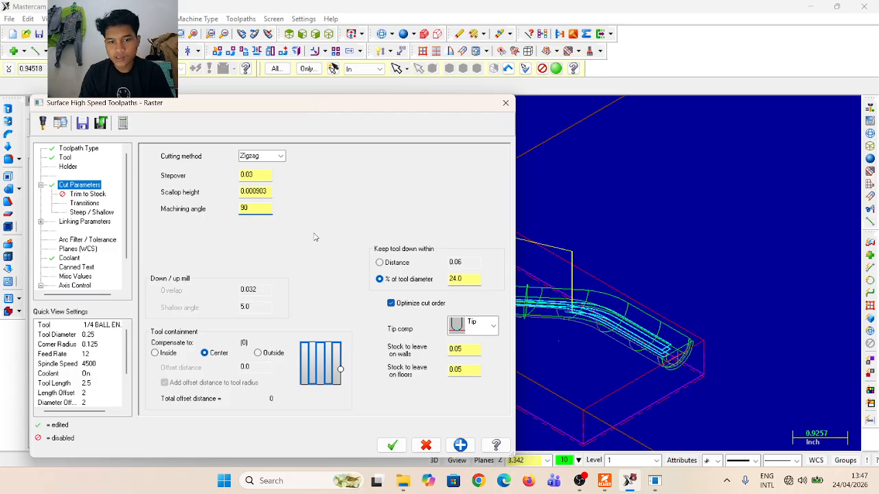
{"action": "left_click", "coordinate": [469, 351]}
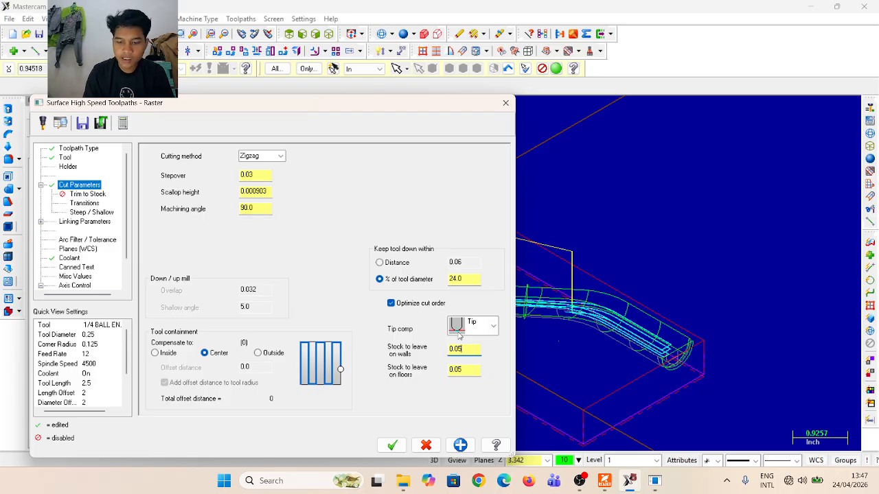
Turn on Trim to Stock for the raster pass and generate the high speed toolpath
{"action": "left_click", "coordinate": [89, 195]}
{"action": "left_click", "coordinate": [150, 154]}
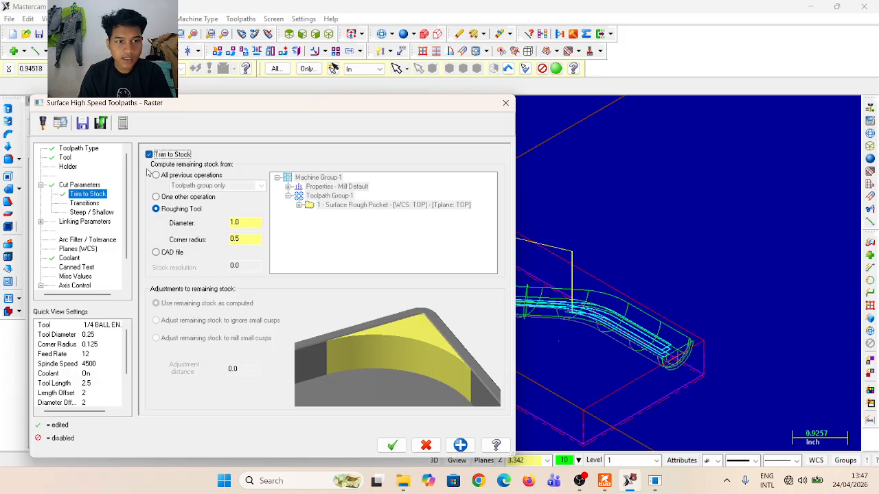
{"action": "left_click", "coordinate": [91, 186]}
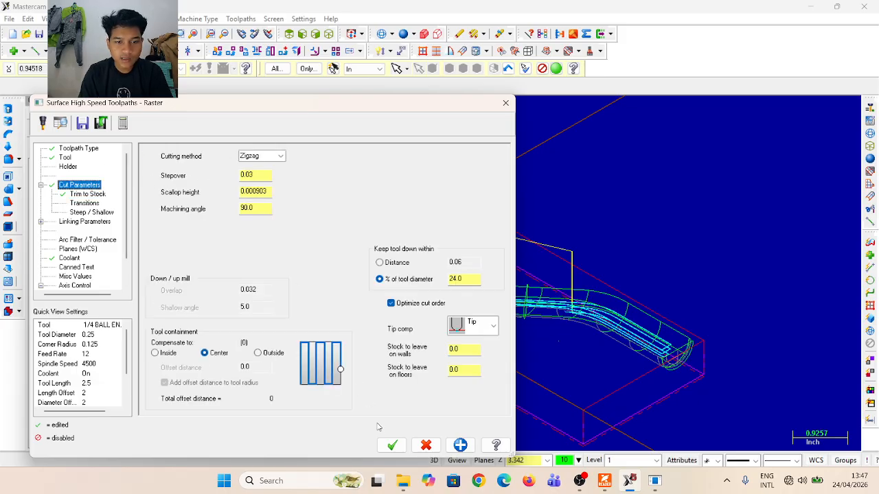
{"action": "left_click", "coordinate": [391, 446]}
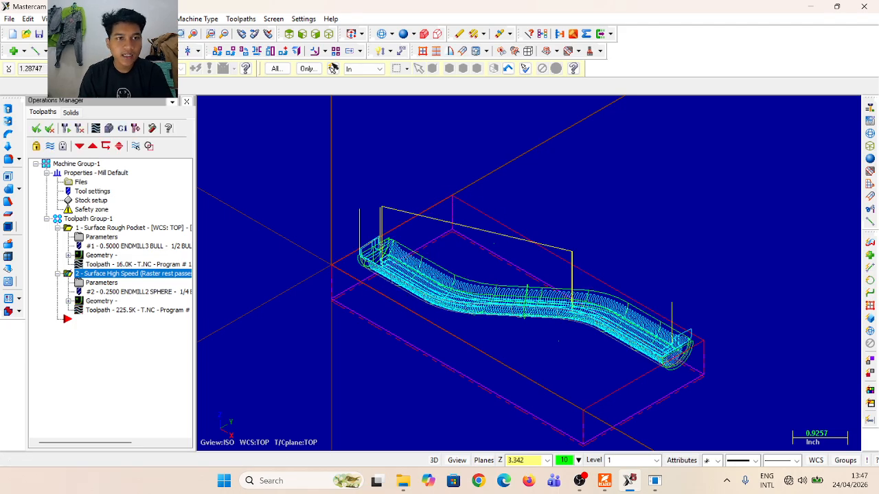
Start a Surface Finish Leftover toolpath using all the groove's surfaces as drive surfaces
{"action": "left_click", "coordinate": [240, 19]}
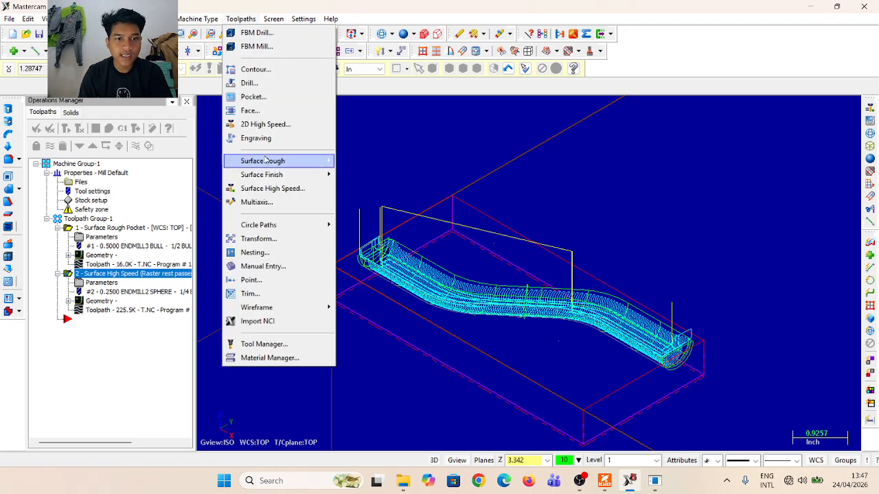
{"action": "mouse_move", "coordinate": [265, 174]}
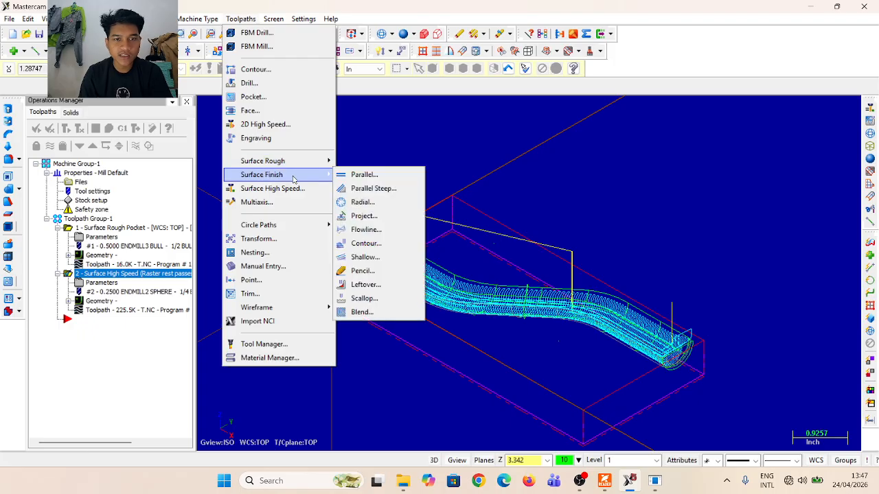
{"action": "left_click", "coordinate": [392, 288]}
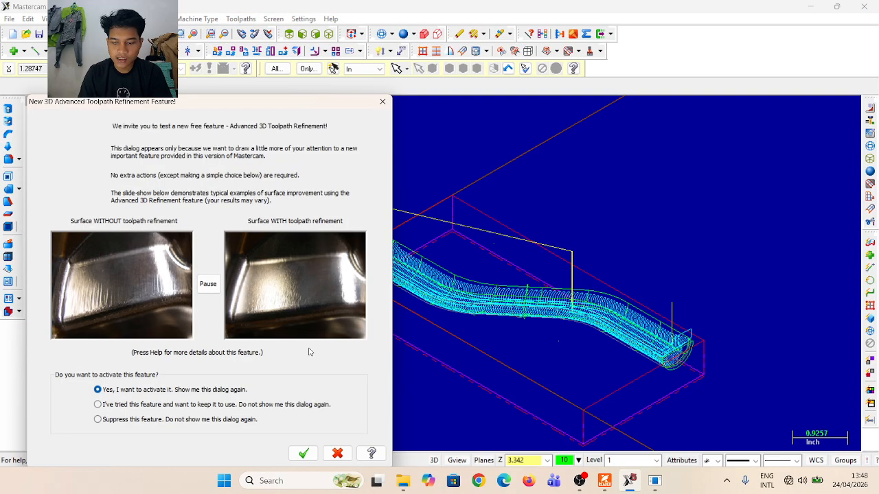
{"action": "key", "text": "Return"}
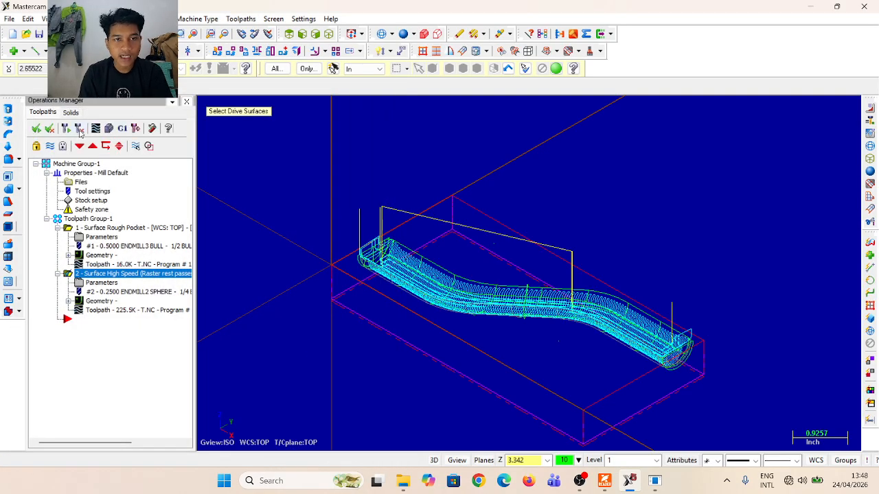
{"action": "left_click", "coordinate": [275, 68]}
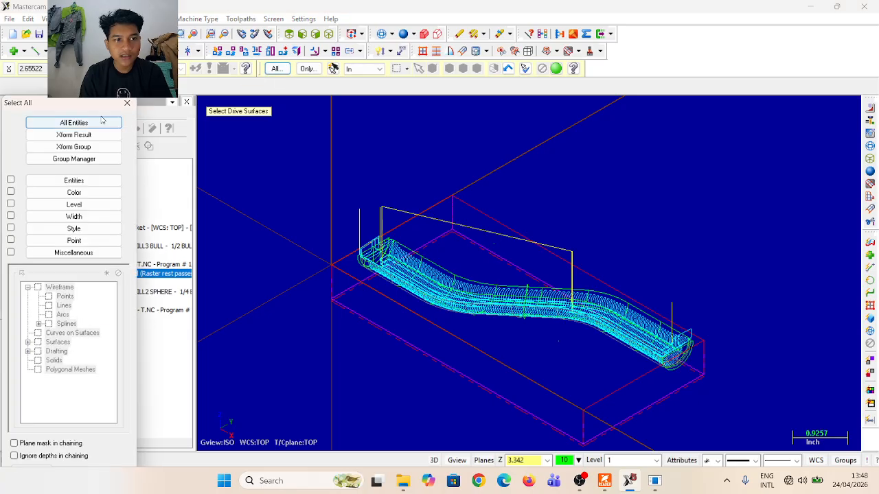
{"action": "left_click", "coordinate": [102, 123]}
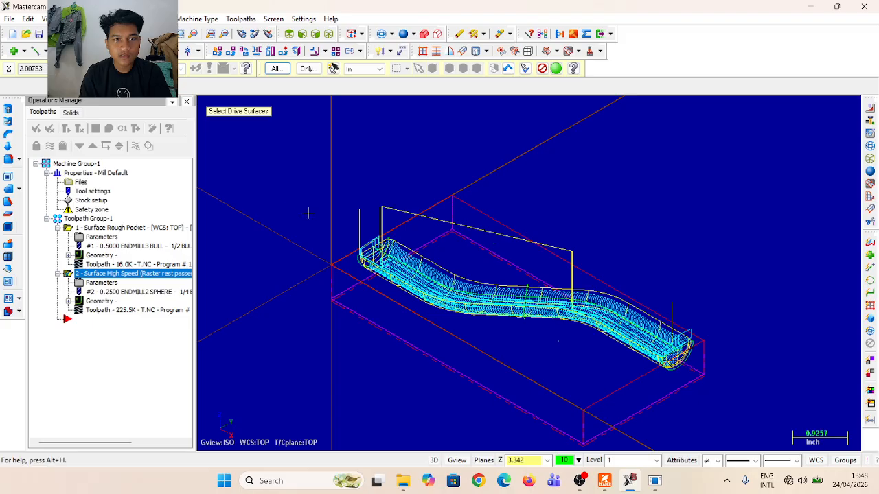
{"action": "key", "text": "Return"}
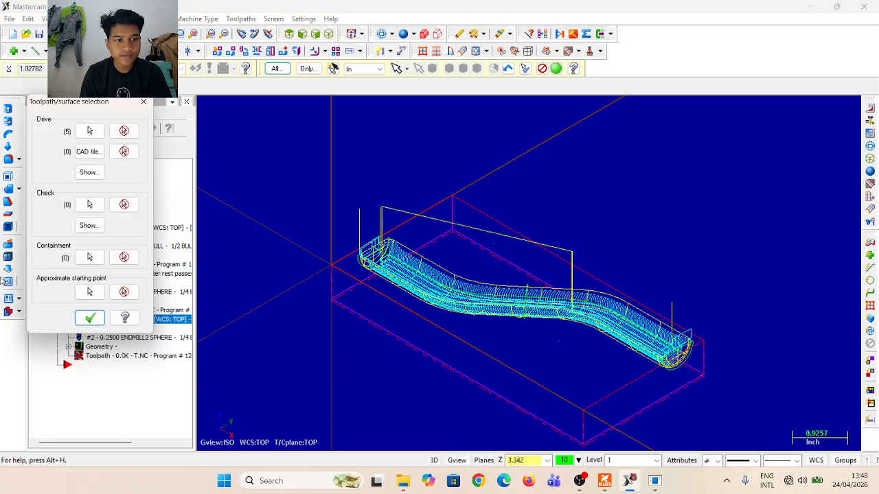
{"action": "left_click", "coordinate": [90, 318]}
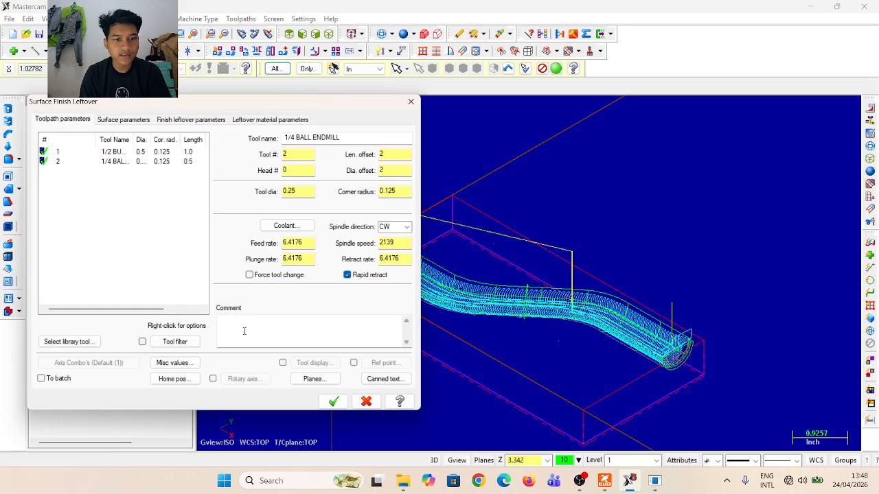
Pick the 3/16 BALL ENDMILL from the tool library for the leftover finish and turn on its flood coolant
{"action": "left_click", "coordinate": [68, 342]}
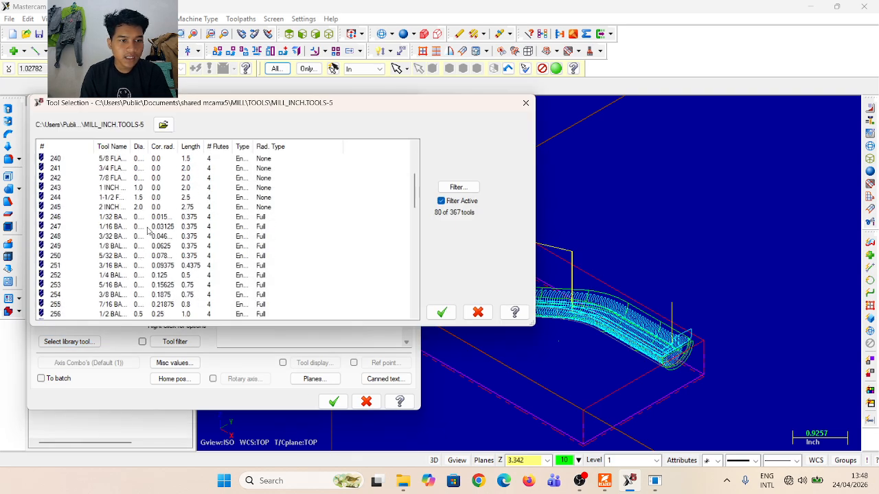
{"action": "left_click", "coordinate": [106, 265]}
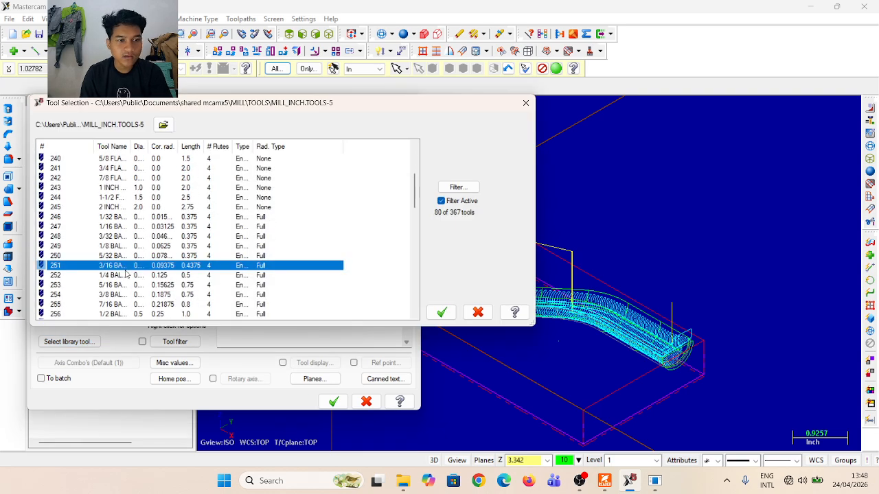
{"action": "left_click", "coordinate": [442, 312]}
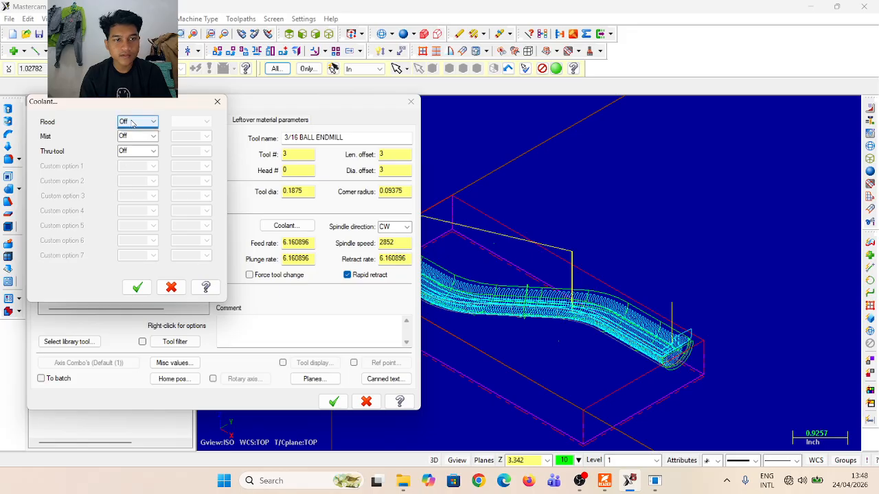
{"action": "left_click", "coordinate": [133, 122]}
{"action": "left_click", "coordinate": [134, 136]}
{"action": "left_click", "coordinate": [138, 287]}
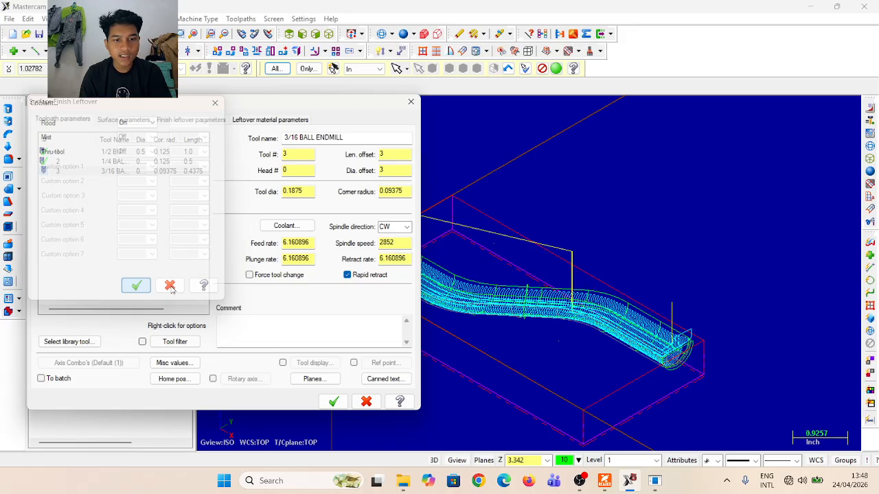
Set the leftover finish's feed and plunge rates to 7, spindle speed to 5000 and retract rate to 50, and open its surface parameters
{"action": "double_click", "coordinate": [311, 243]}
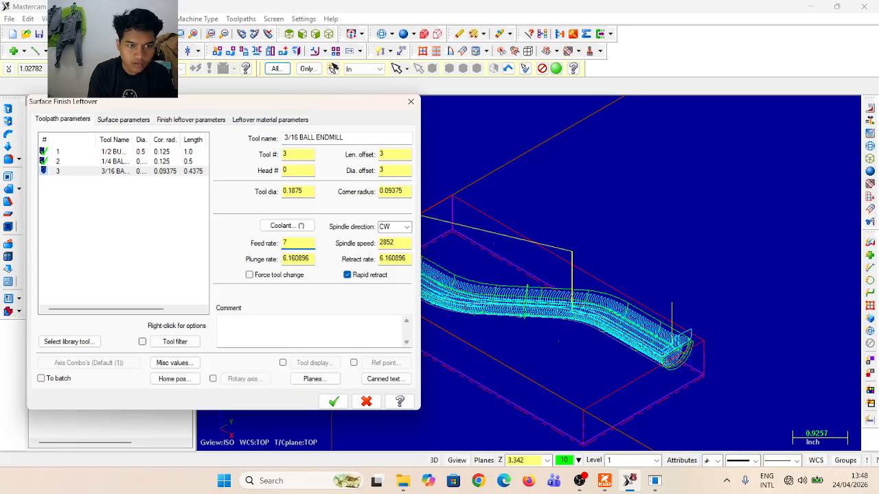
{"action": "key", "text": "Tab"}
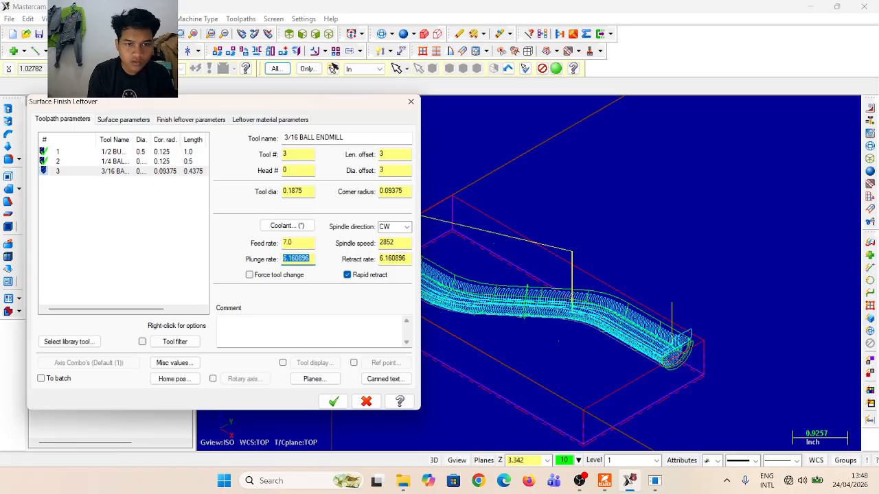
{"action": "type", "text": "7.0"}
{"action": "key", "text": "Tab"}
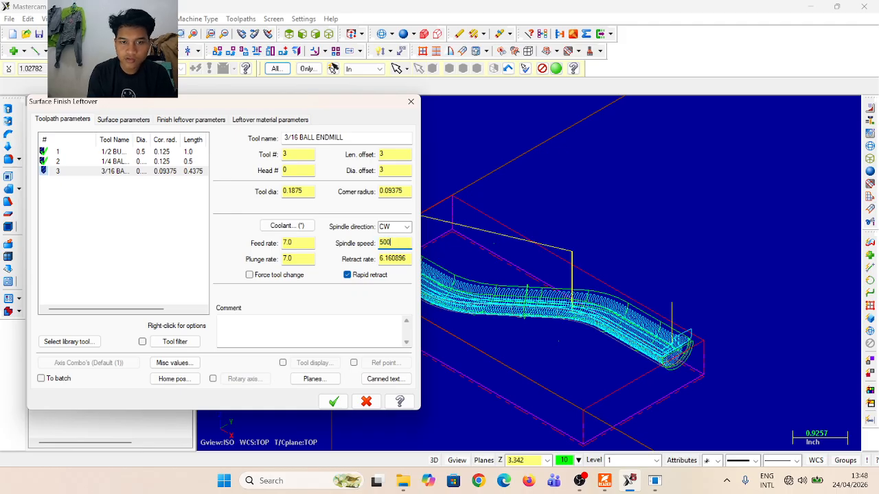
{"action": "key", "text": "Tab"}
{"action": "type", "text": "50"}
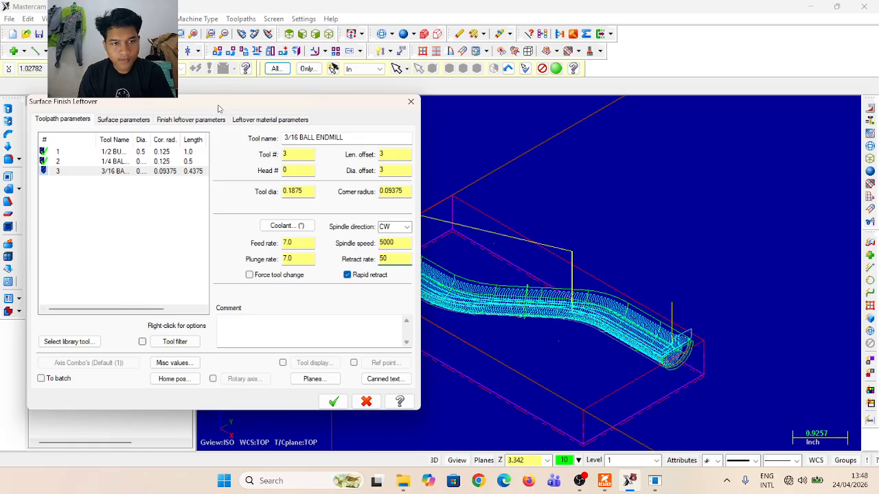
{"action": "left_click", "coordinate": [136, 120]}
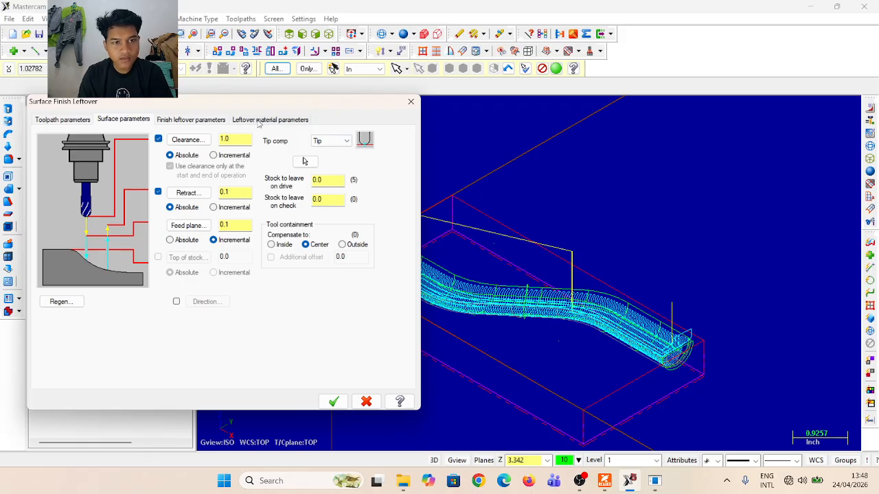
Set the leftover finish's total tolerance to 0.003 and its maximum stepover to 0.02
{"action": "left_click", "coordinate": [206, 122]}
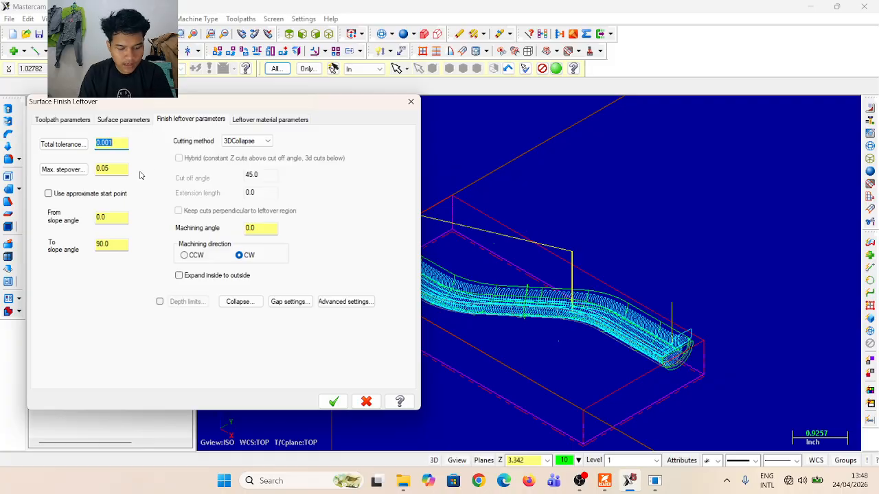
{"action": "left_click", "coordinate": [123, 143]}
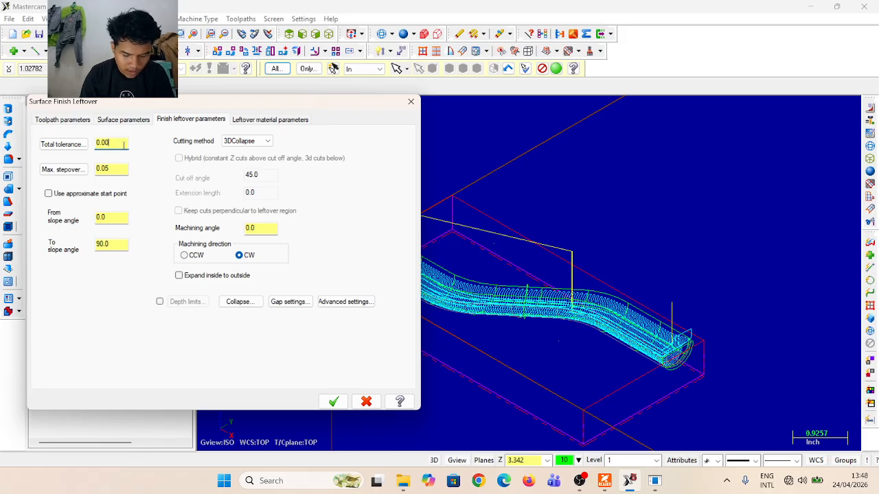
{"action": "key", "text": "BackSpace"}
{"action": "type", "text": "3"}
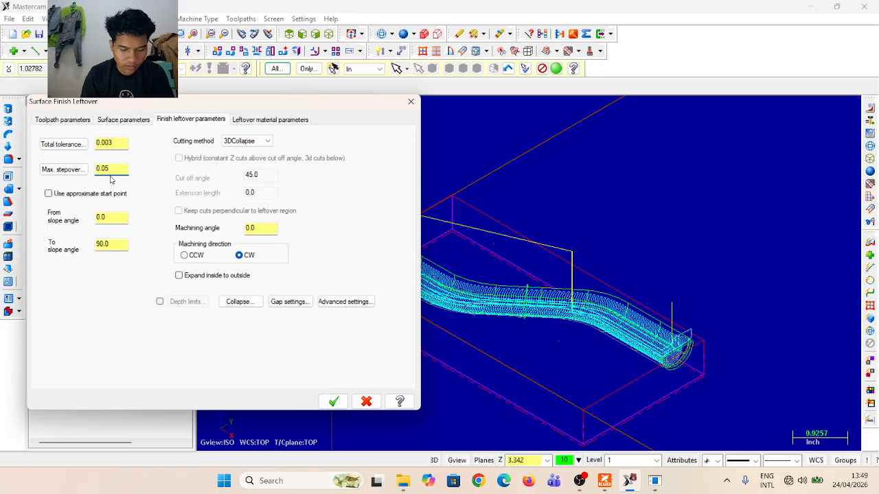
{"action": "key", "text": "BackSpace"}
{"action": "type", "text": "2"}
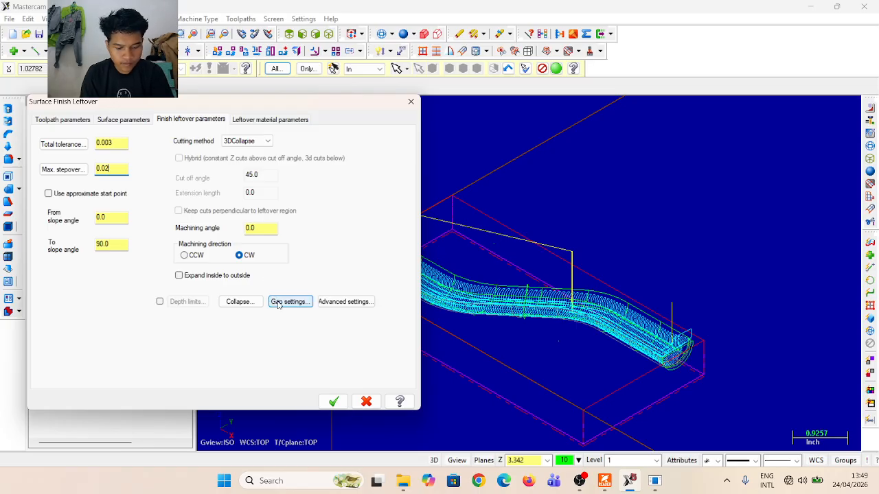
Turn on line/arc filtering in the leftover finish's tolerance refinement, with arcs created in XY, XZ and YZ
{"action": "left_click", "coordinate": [68, 144]}
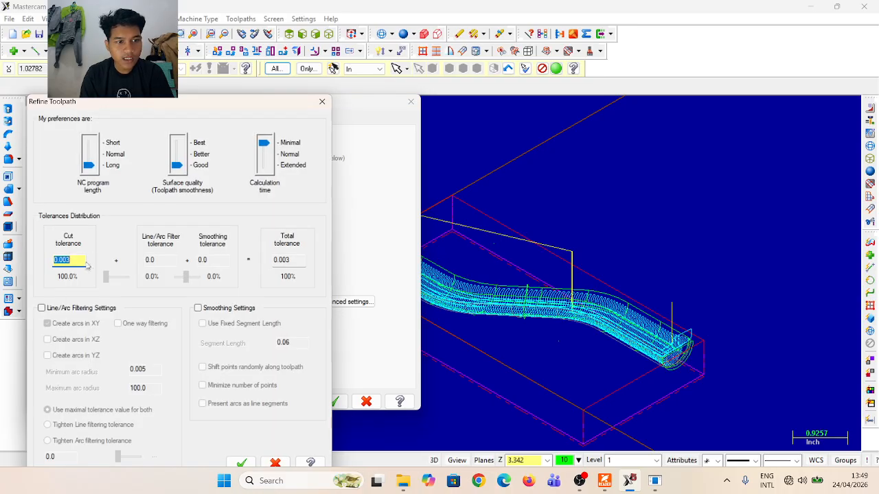
{"action": "left_click", "coordinate": [41, 309]}
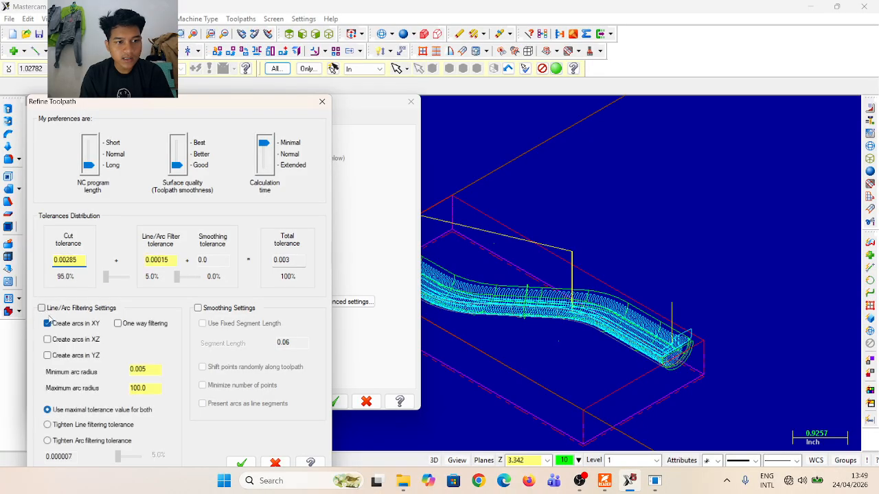
{"action": "left_click", "coordinate": [48, 356]}
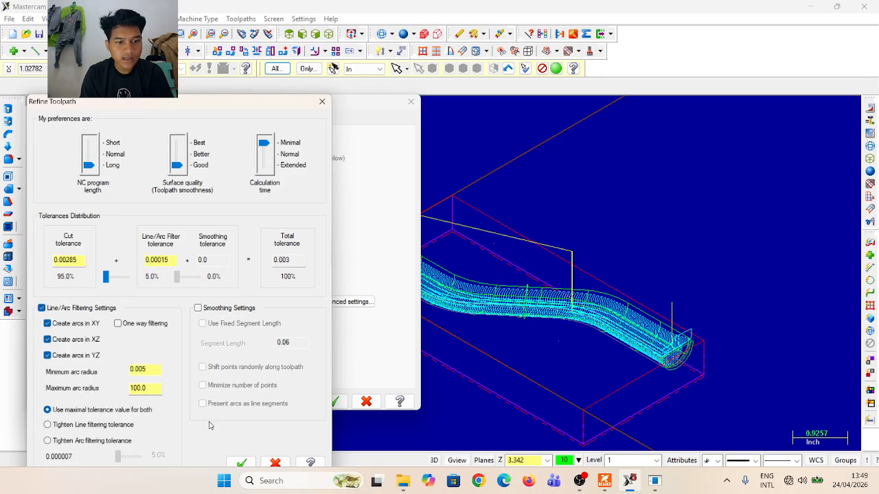
{"action": "left_click", "coordinate": [241, 463]}
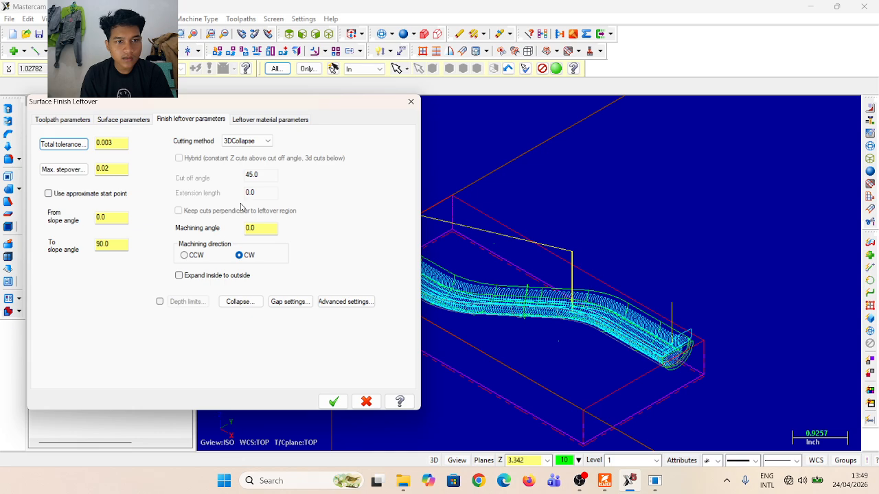
Set the leftover material's roughing tool diameter to 0.25 and corner radius to 0.125, and generate the finish toolpath
{"action": "left_click", "coordinate": [256, 121]}
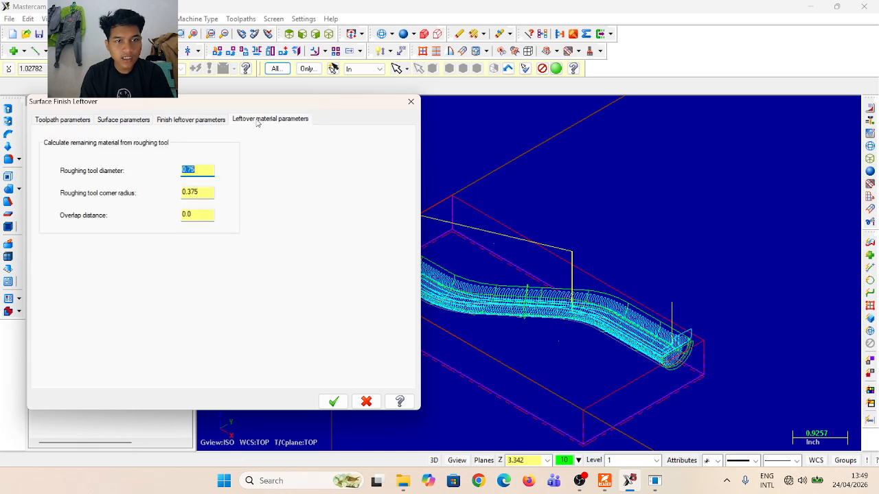
{"action": "left_click", "coordinate": [204, 173]}
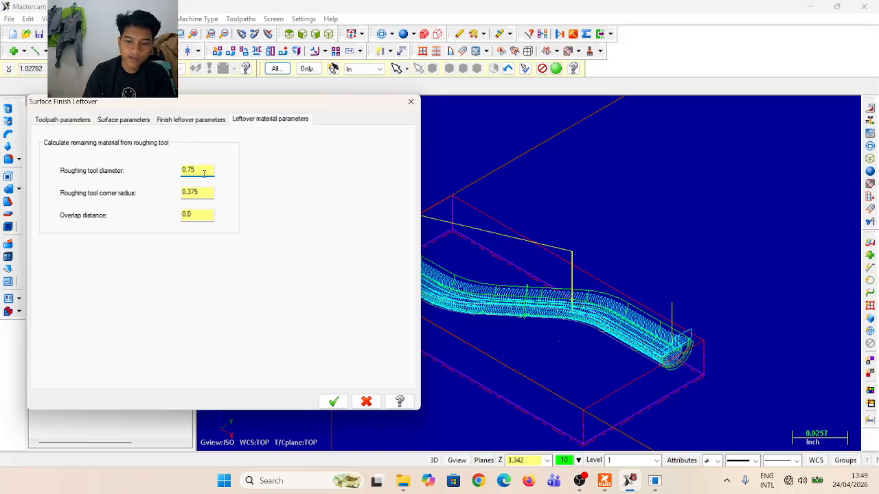
{"action": "type", "text": "25"}
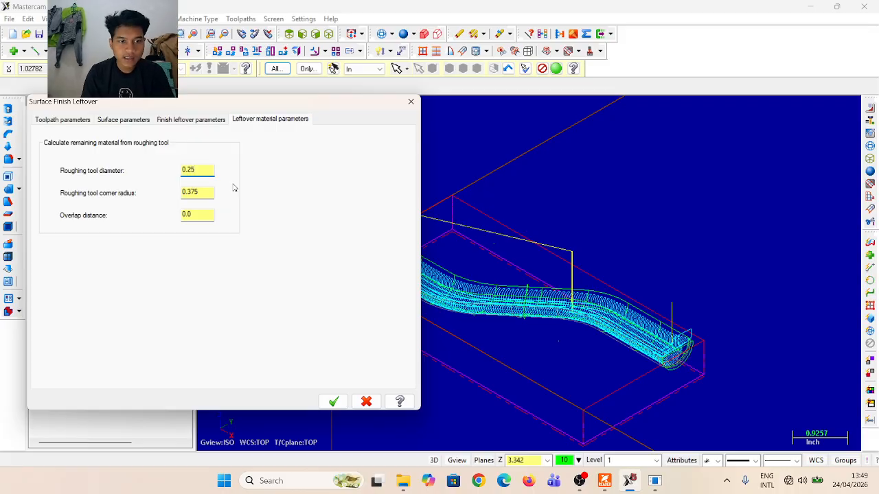
{"action": "left_click", "coordinate": [203, 194]}
{"action": "key", "text": "BackSpace"}
{"action": "key", "text": "BackSpace"}
{"action": "key", "text": "BackSpace"}
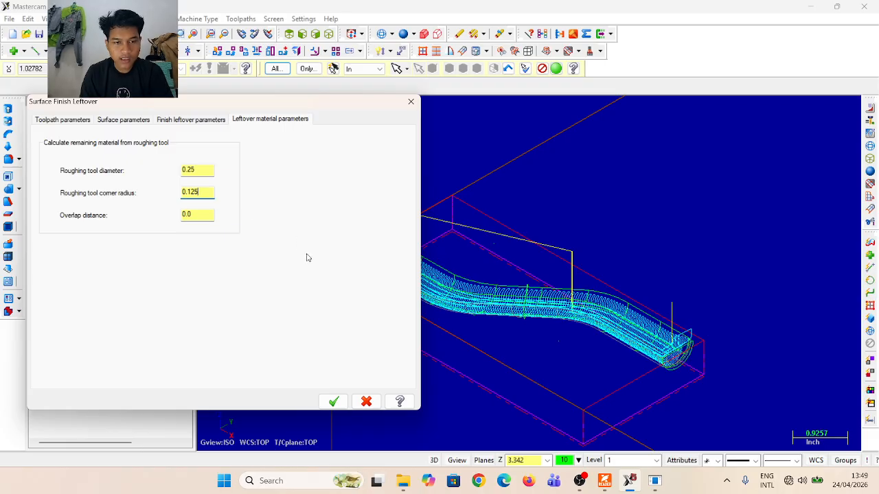
{"action": "left_click", "coordinate": [336, 403]}
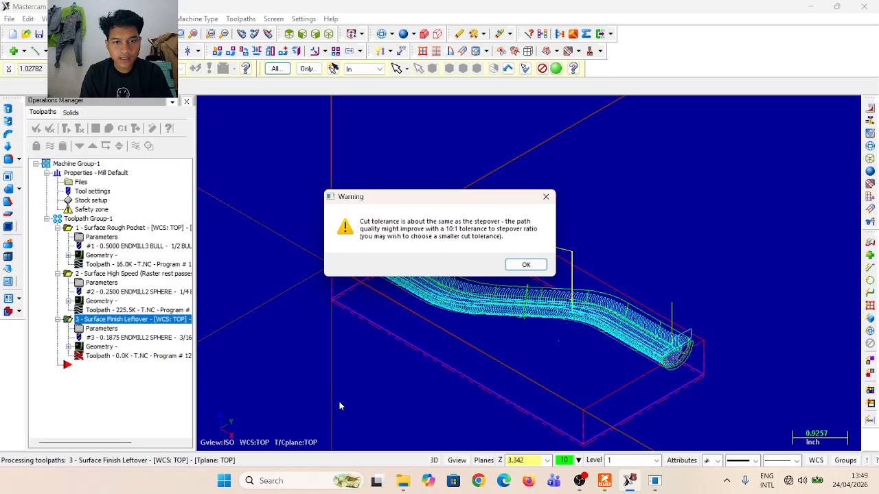
{"action": "left_click", "coordinate": [524, 265]}
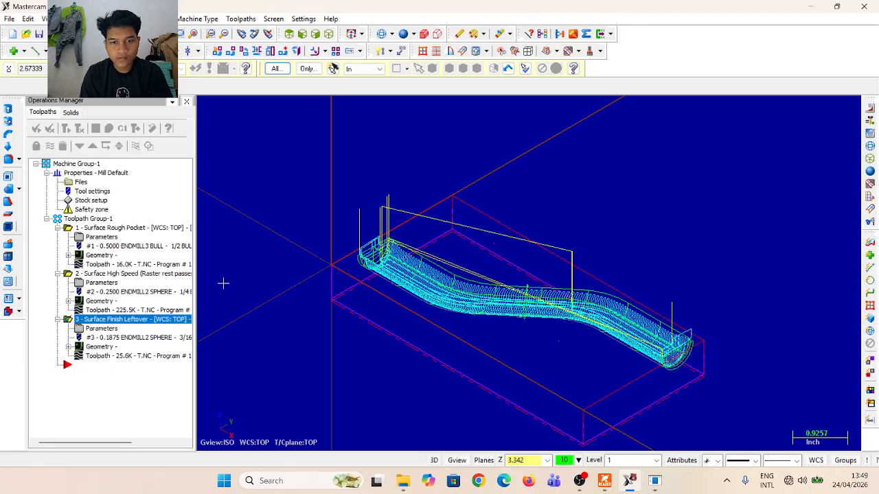
Edit the Surface Finish Leftover operation's tolerance refinement, setting the cut tolerance to 0.000333, and accept the parameters
{"action": "left_click", "coordinate": [118, 328]}
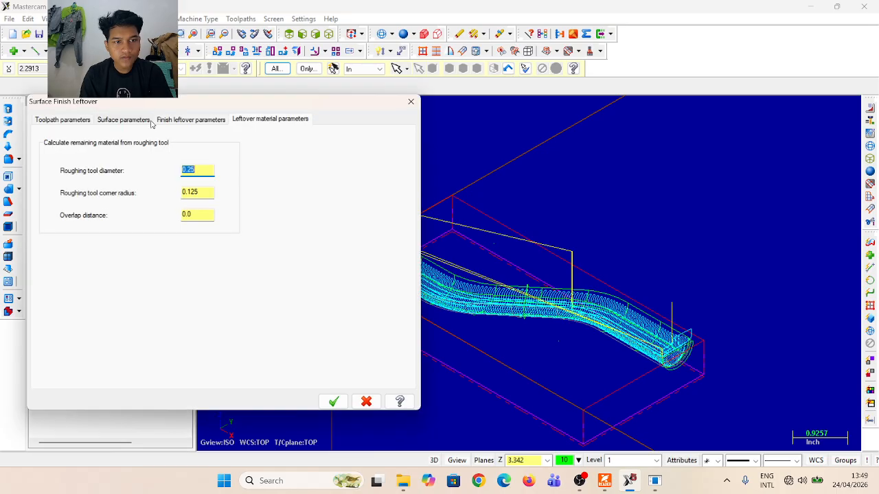
{"action": "left_click", "coordinate": [168, 119]}
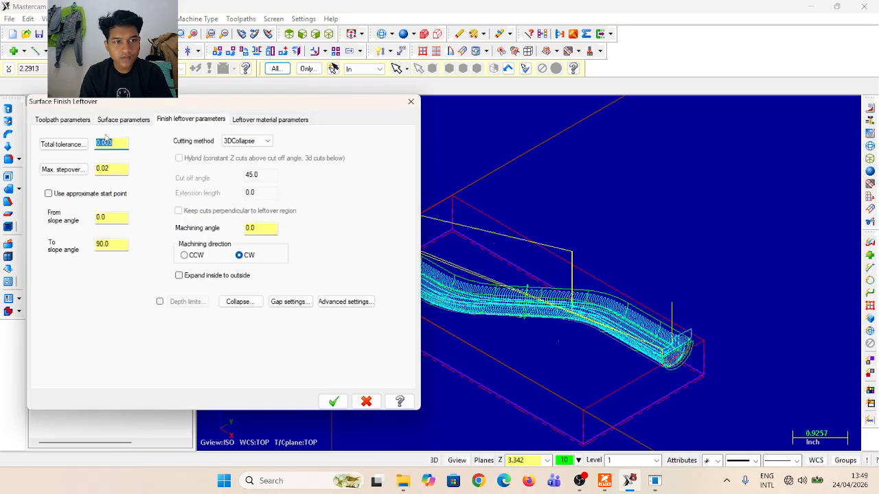
{"action": "left_click", "coordinate": [80, 145]}
{"action": "left_click", "coordinate": [80, 260]}
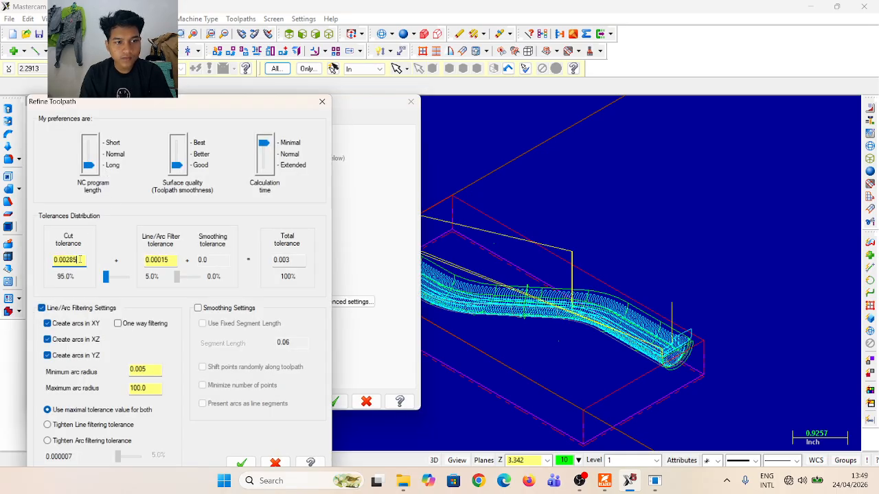
{"action": "key", "text": "BackSpace"}
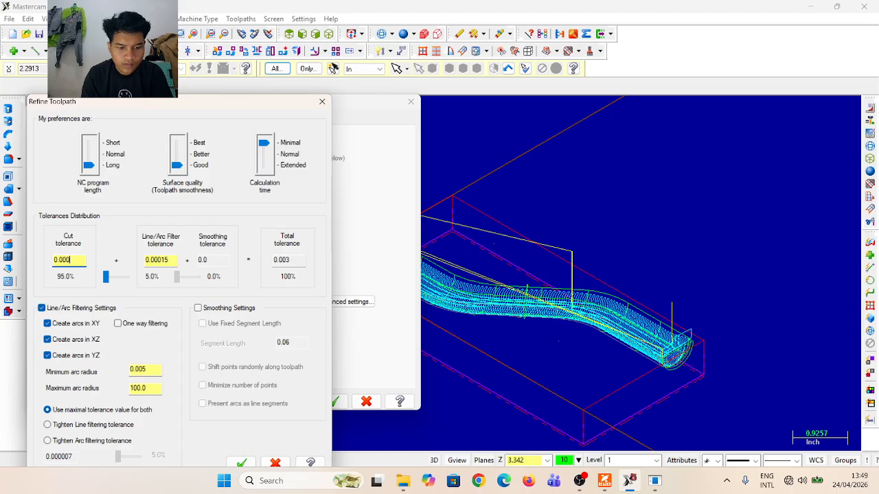
{"action": "type", "text": "133"}
{"action": "key", "text": "Return"}
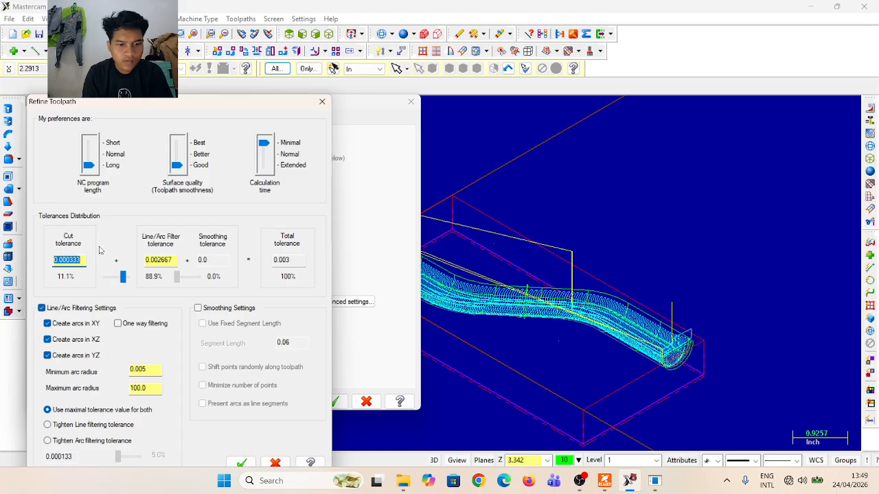
{"action": "left_click", "coordinate": [241, 464]}
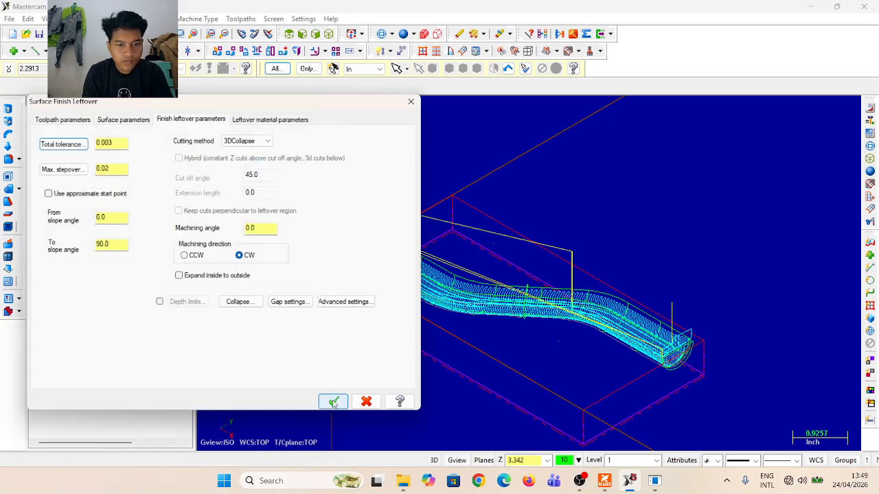
{"action": "left_click", "coordinate": [333, 402]}
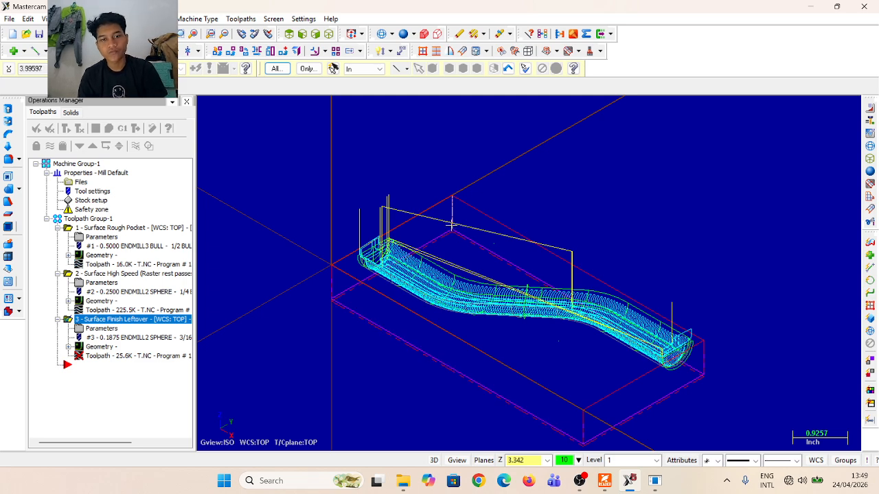
Verify all operations in Machine Group-1, regenerating the unlocked dirty operations, and run the machining simulation
{"action": "left_click", "coordinate": [81, 164]}
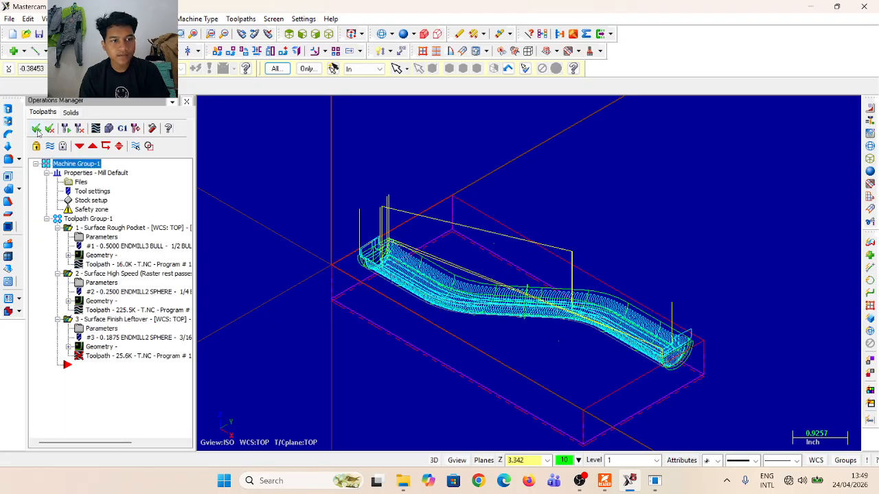
{"action": "left_click", "coordinate": [110, 130]}
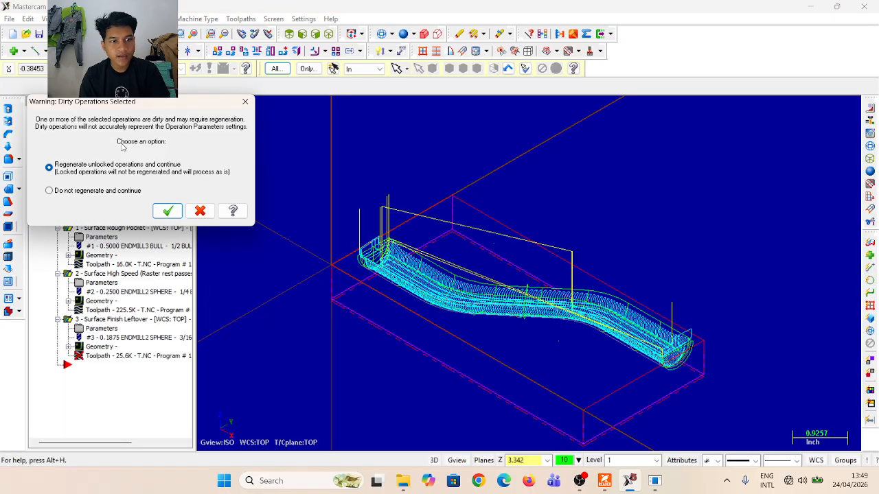
{"action": "left_click", "coordinate": [170, 209]}
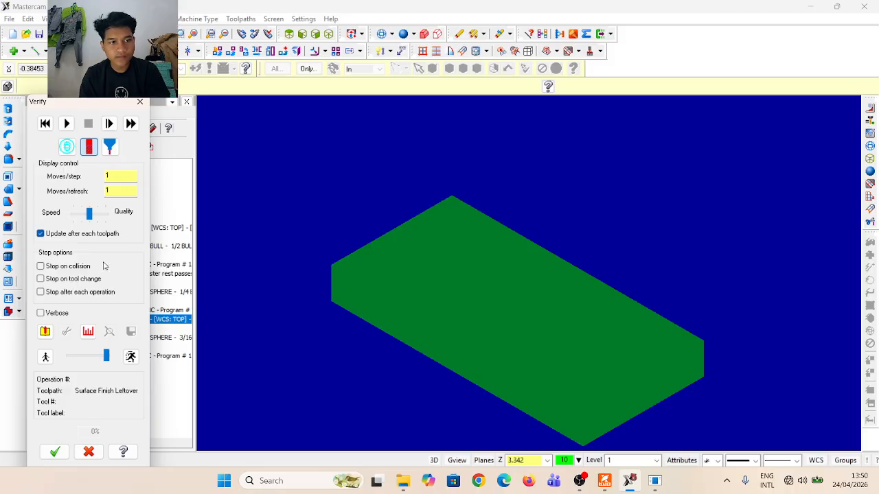
{"action": "left_click", "coordinate": [67, 124]}
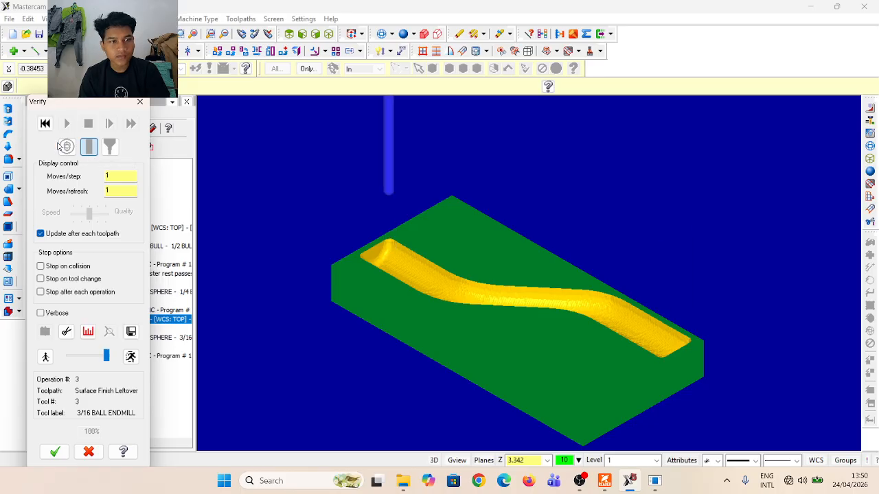
Restart the verification with the display control at highest quality and replay the cutting to examine the groove from different angles
{"action": "left_click", "coordinate": [45, 122]}
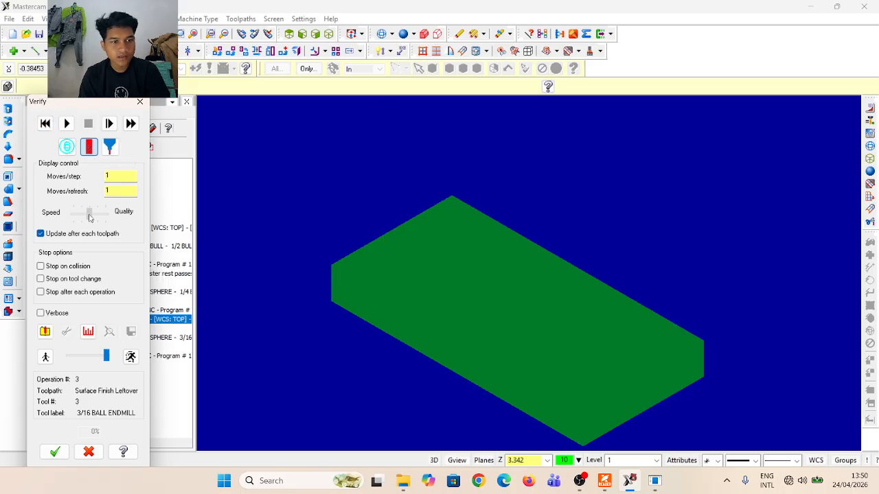
{"action": "left_click_drag", "start_coordinate": [89, 214], "coordinate": [106, 214]}
{"action": "left_click_drag", "start_coordinate": [108, 357], "coordinate": [108, 357]}
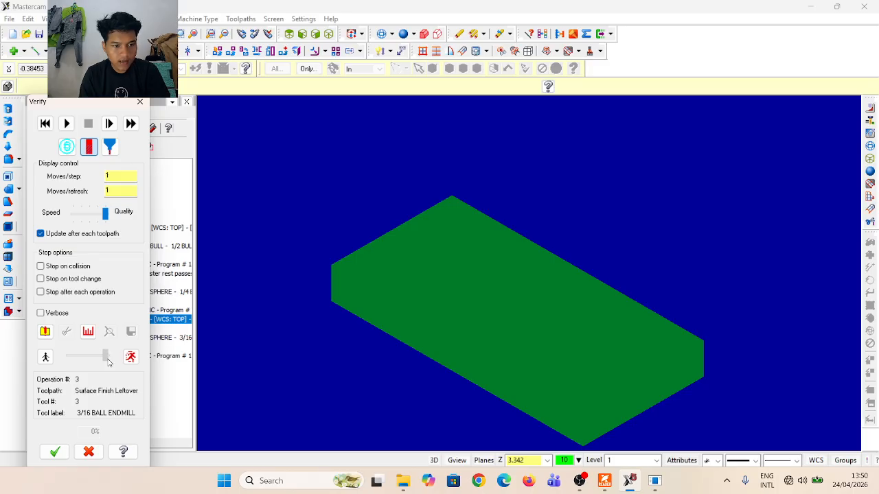
{"action": "middle_click_drag", "start_coordinate": [399, 307], "coordinate": [380, 313]}
{"action": "left_click", "coordinate": [67, 124]}
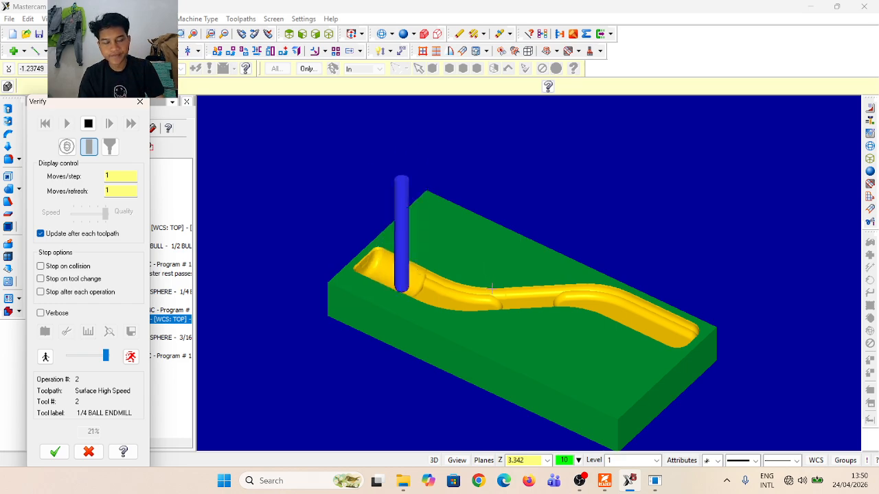
{"action": "mouse_move", "coordinate": [494, 293]}
{"action": "middle_mouse_down"}
{"action": "mouse_move", "coordinate": [487, 295]}
{"action": "mouse_move", "coordinate": [500, 300]}
{"action": "middle_mouse_up"}
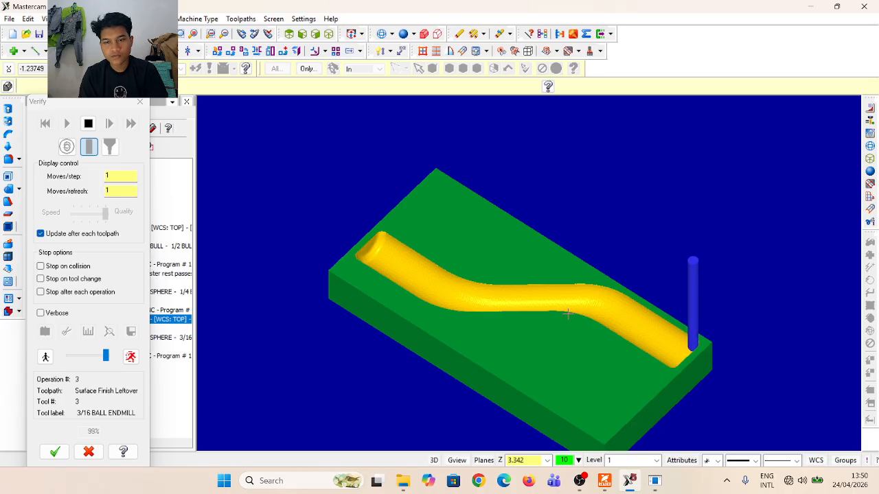
{"action": "middle_click_drag", "start_coordinate": [568, 313], "coordinate": [584, 374]}
{"action": "mouse_move", "coordinate": [580, 481]}
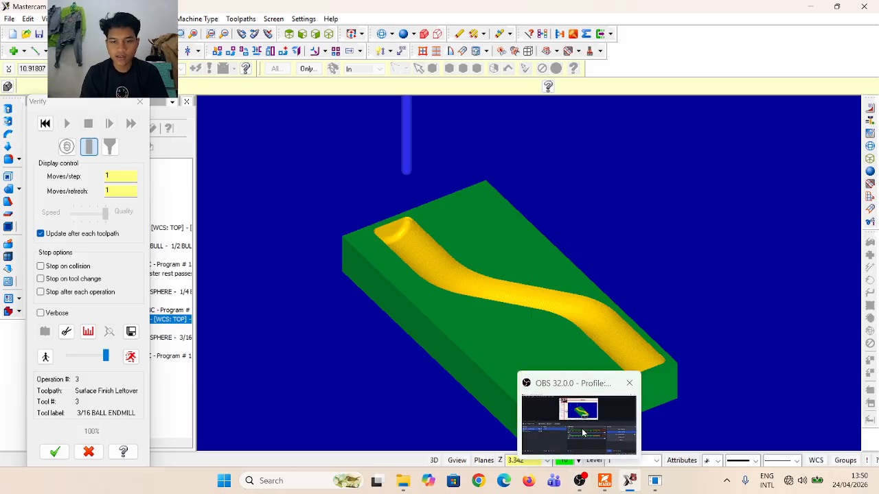
{"action": "left_click", "coordinate": [588, 404]}
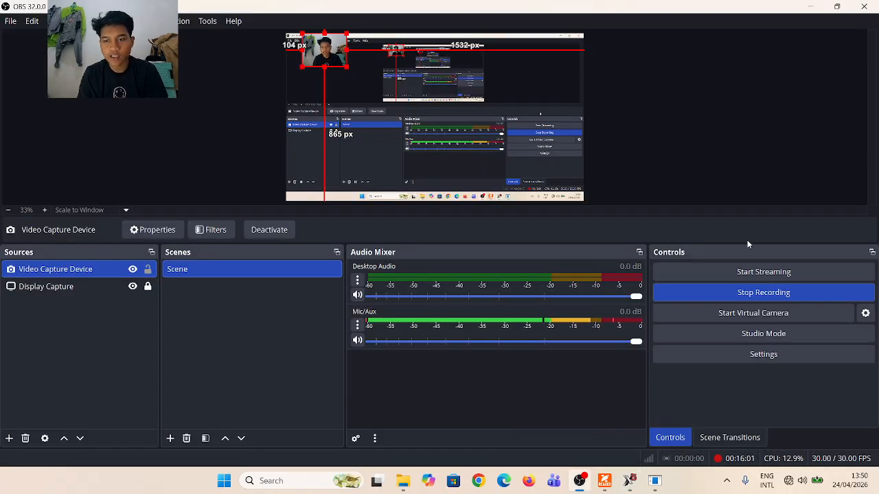